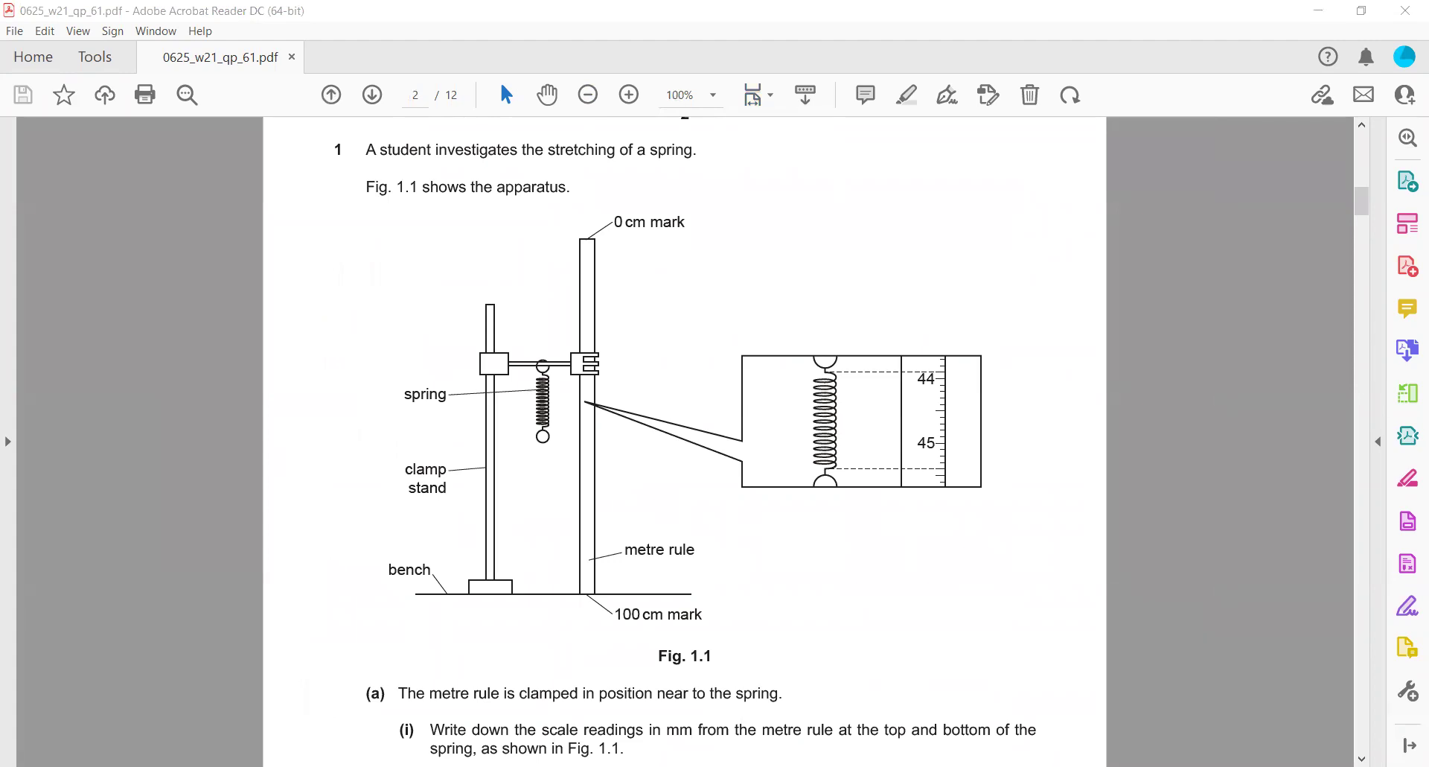
Step: Zoom page 2 to 150% and look over the Fig. 1.1 spring apparatus and part (a)
{"action": "scroll", "coordinate": [552, 192], "scroll_direction": "up", "scroll_amount": 1}
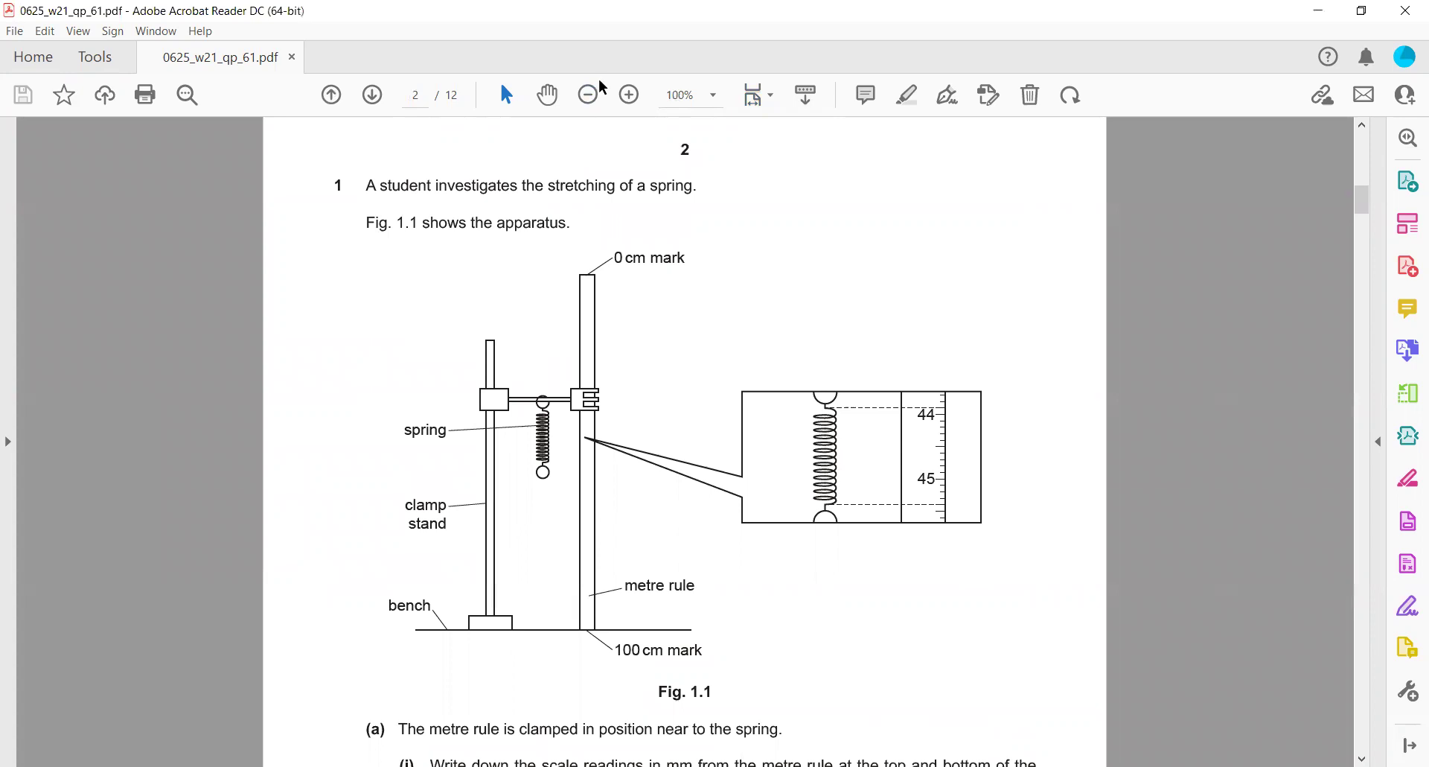
{"action": "left_click", "coordinate": [628, 102]}
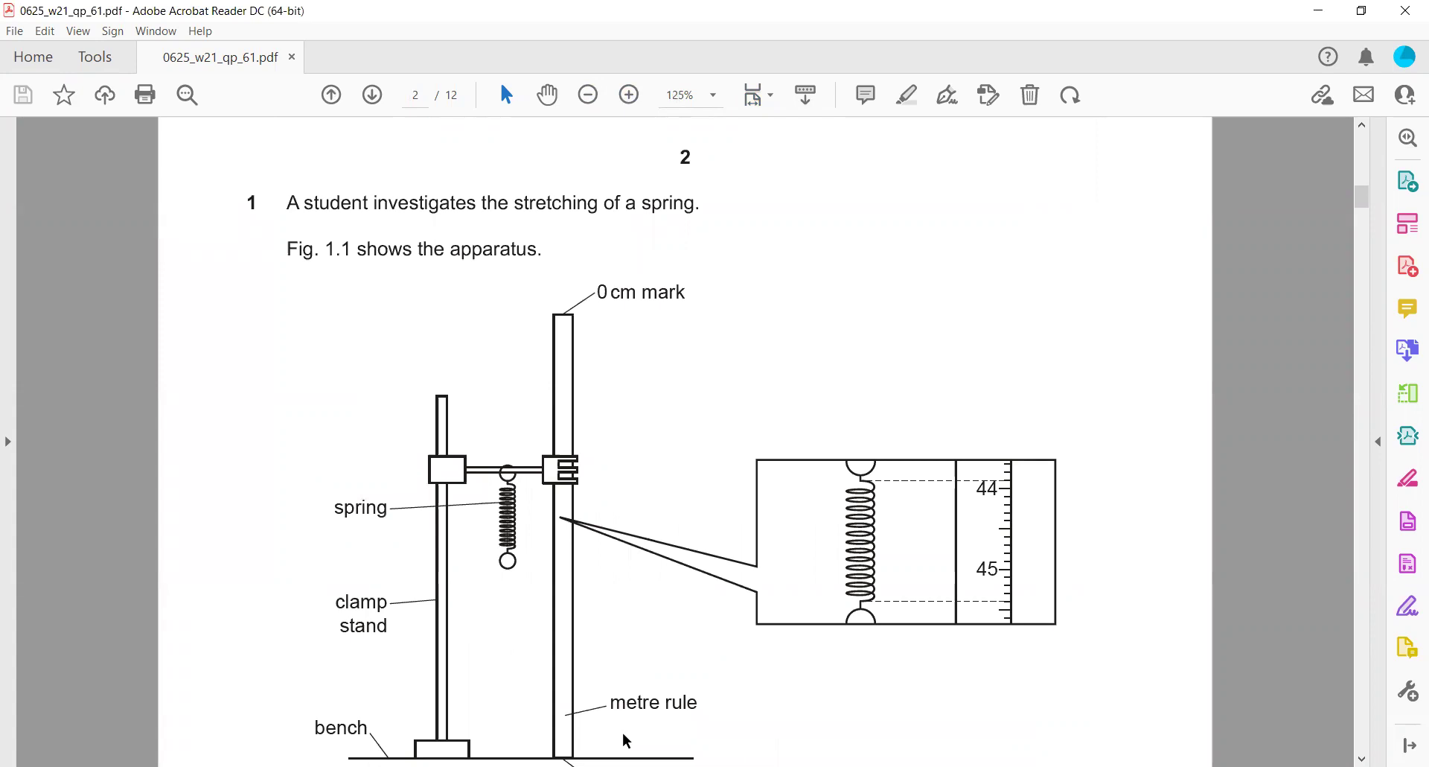
{"action": "left_click", "coordinate": [629, 94]}
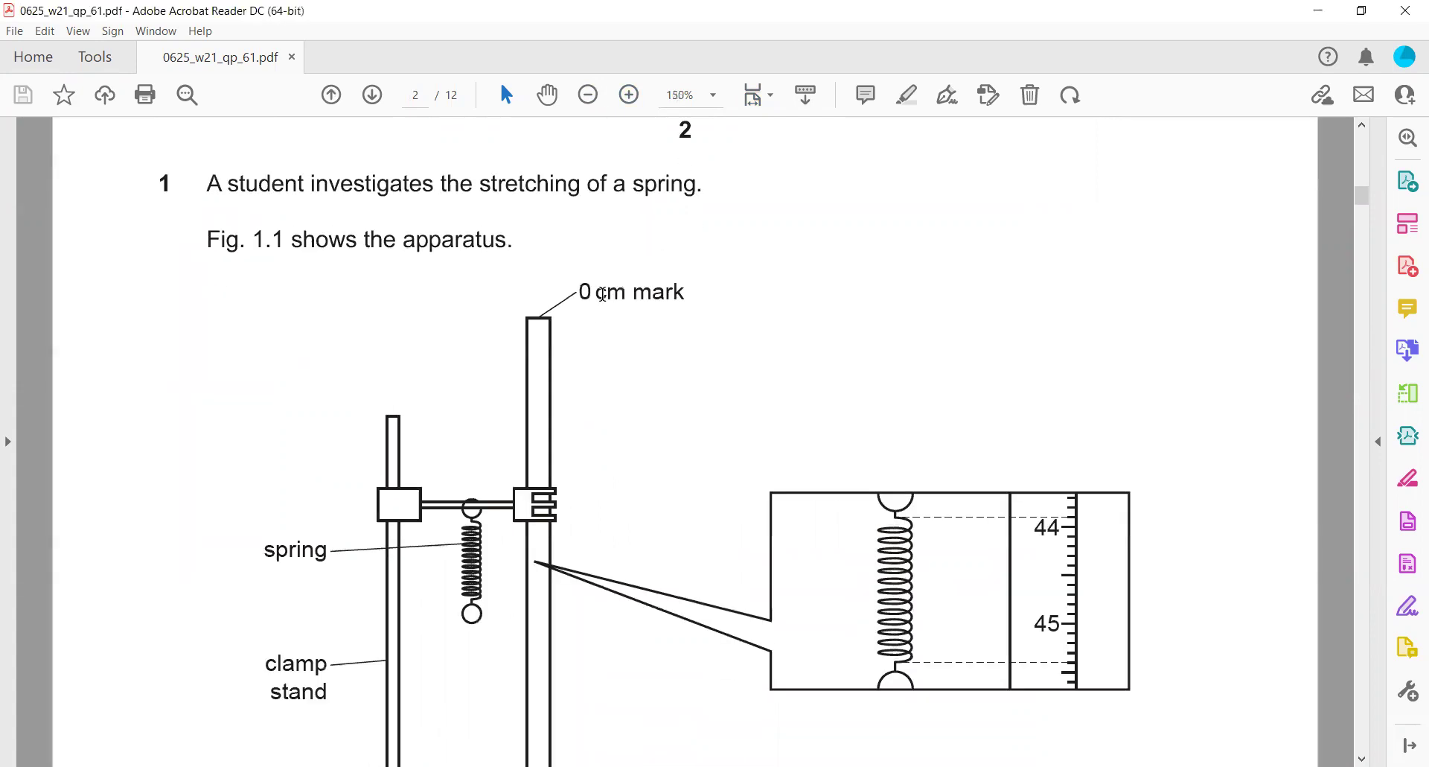
{"action": "scroll", "coordinate": [603, 298], "scroll_direction": "down", "scroll_amount": 1}
{"action": "scroll", "coordinate": [605, 297], "scroll_direction": "down", "scroll_amount": 2}
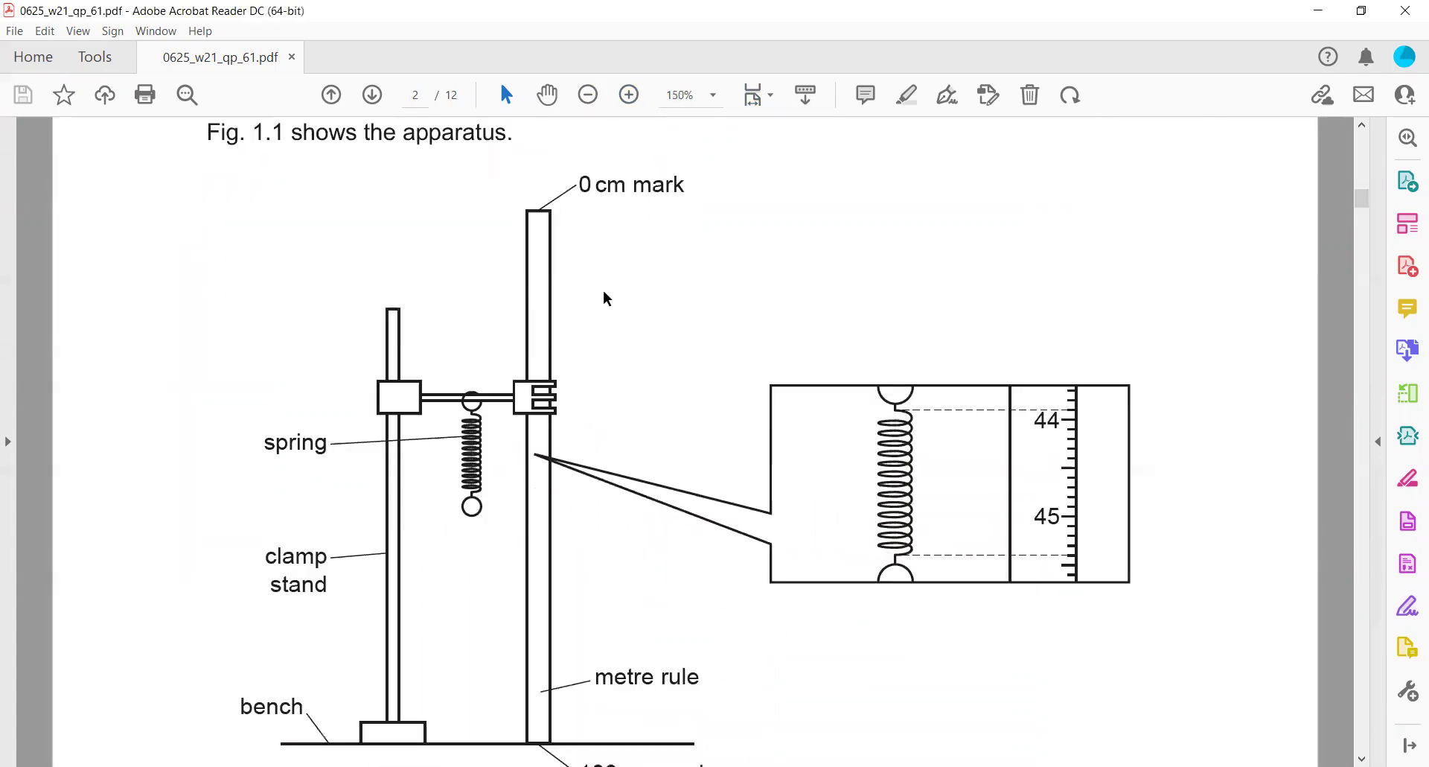
{"action": "scroll", "coordinate": [607, 298], "scroll_direction": "down", "scroll_amount": 3}
{"action": "scroll", "coordinate": [606, 298], "scroll_direction": "up", "scroll_amount": 3}
{"action": "scroll", "coordinate": [424, 432], "scroll_direction": "down", "scroll_amount": 2}
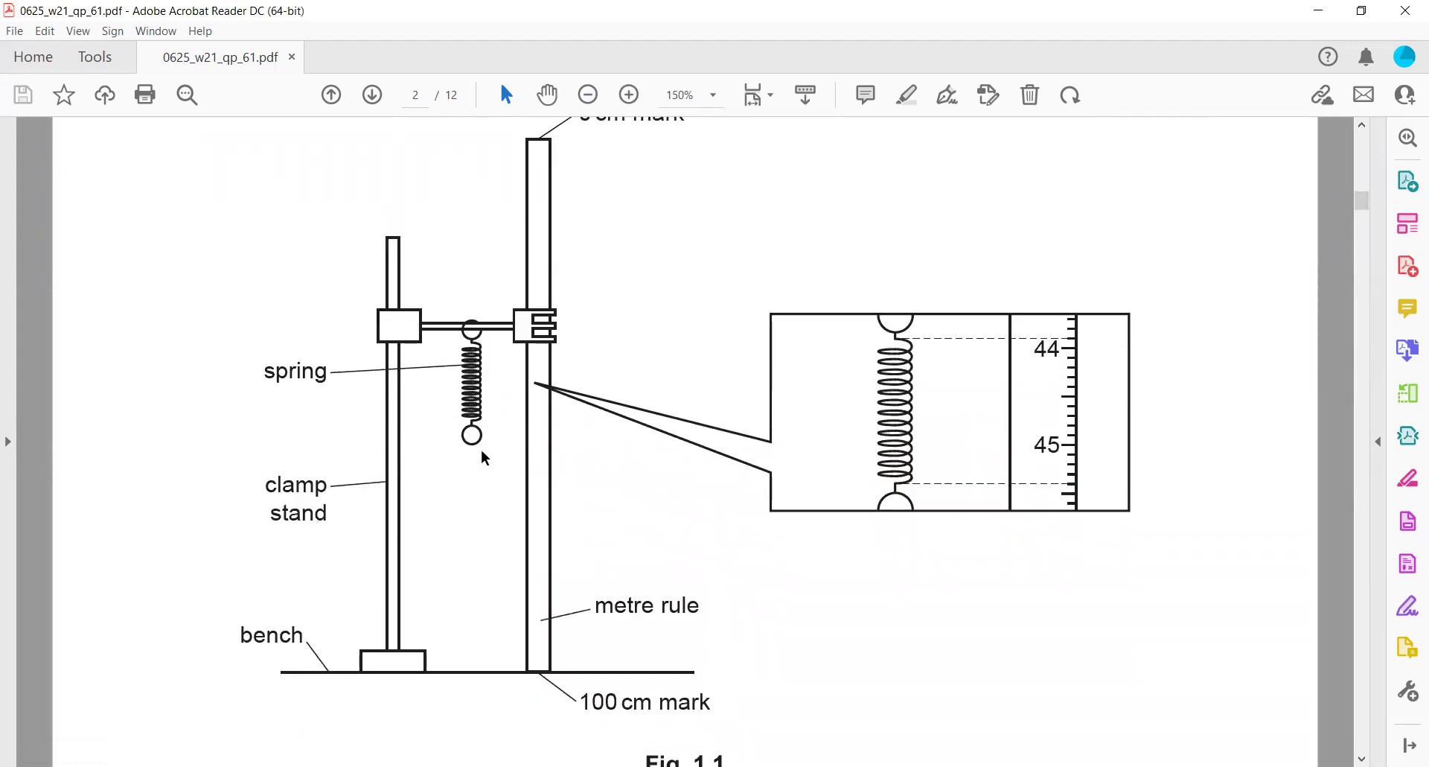
{"action": "scroll", "coordinate": [529, 521], "scroll_direction": "up", "scroll_amount": 1}
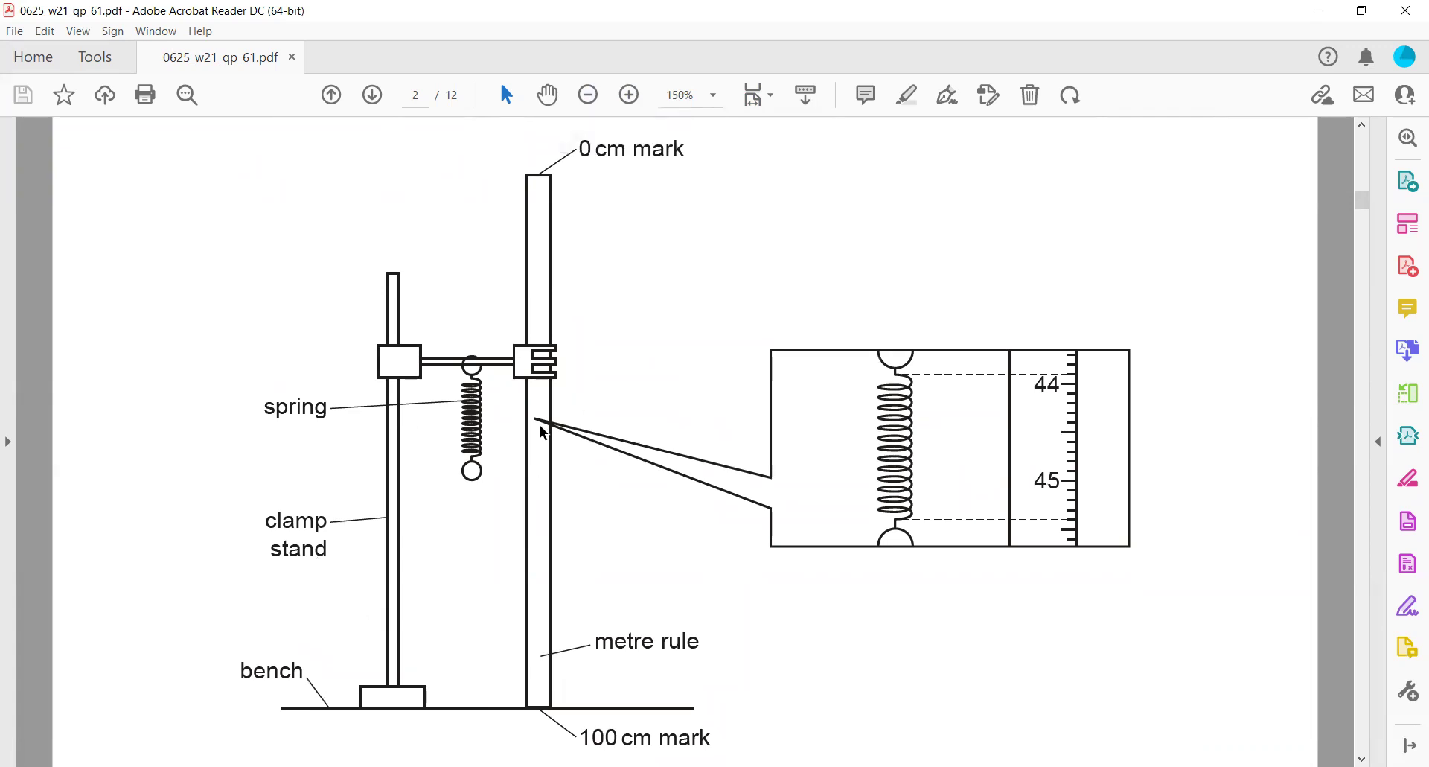
{"action": "scroll", "coordinate": [625, 485], "scroll_direction": "down", "scroll_amount": 2}
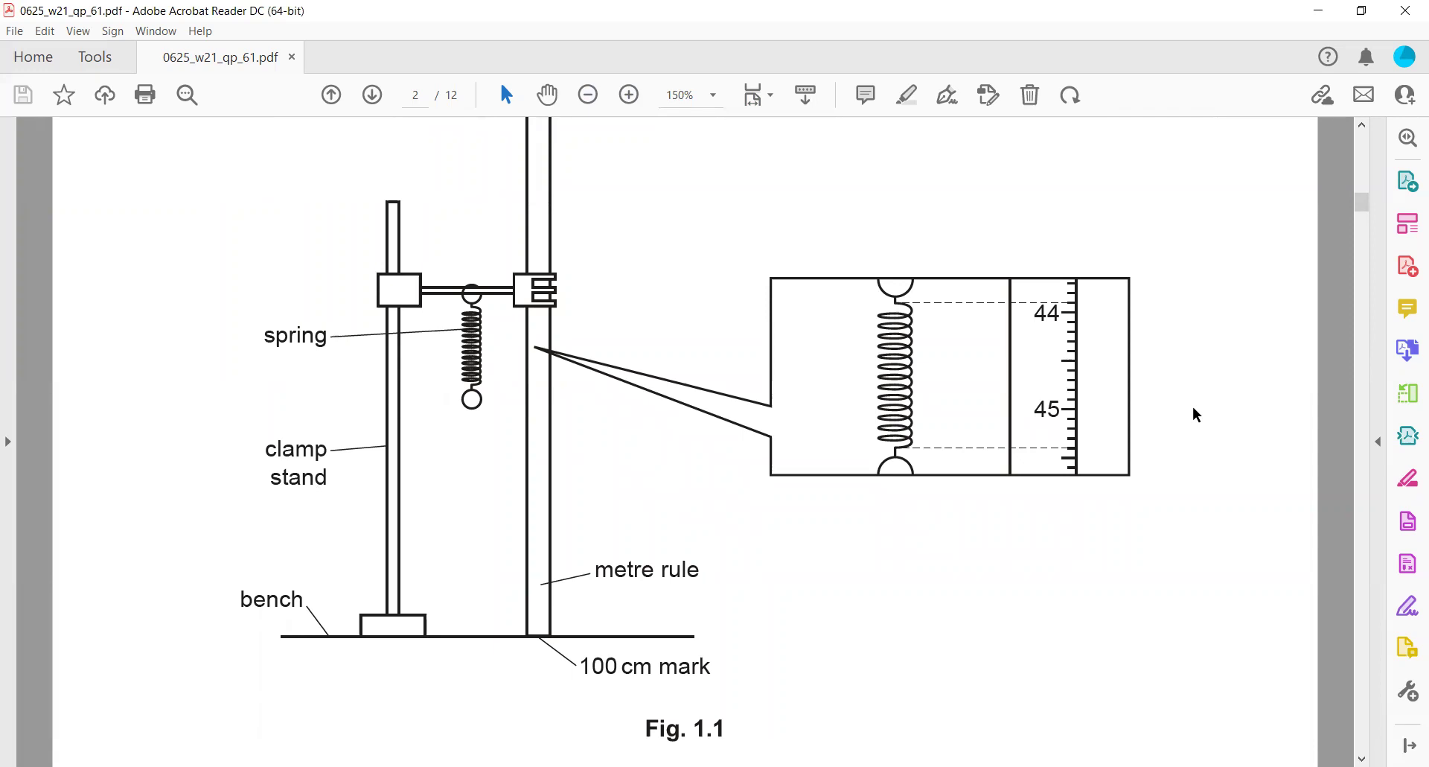
{"action": "scroll", "coordinate": [580, 465], "scroll_direction": "up", "scroll_amount": 2}
{"action": "scroll", "coordinate": [591, 451], "scroll_direction": "down", "scroll_amount": 7}
{"action": "scroll", "coordinate": [591, 450], "scroll_direction": "down", "scroll_amount": 2}
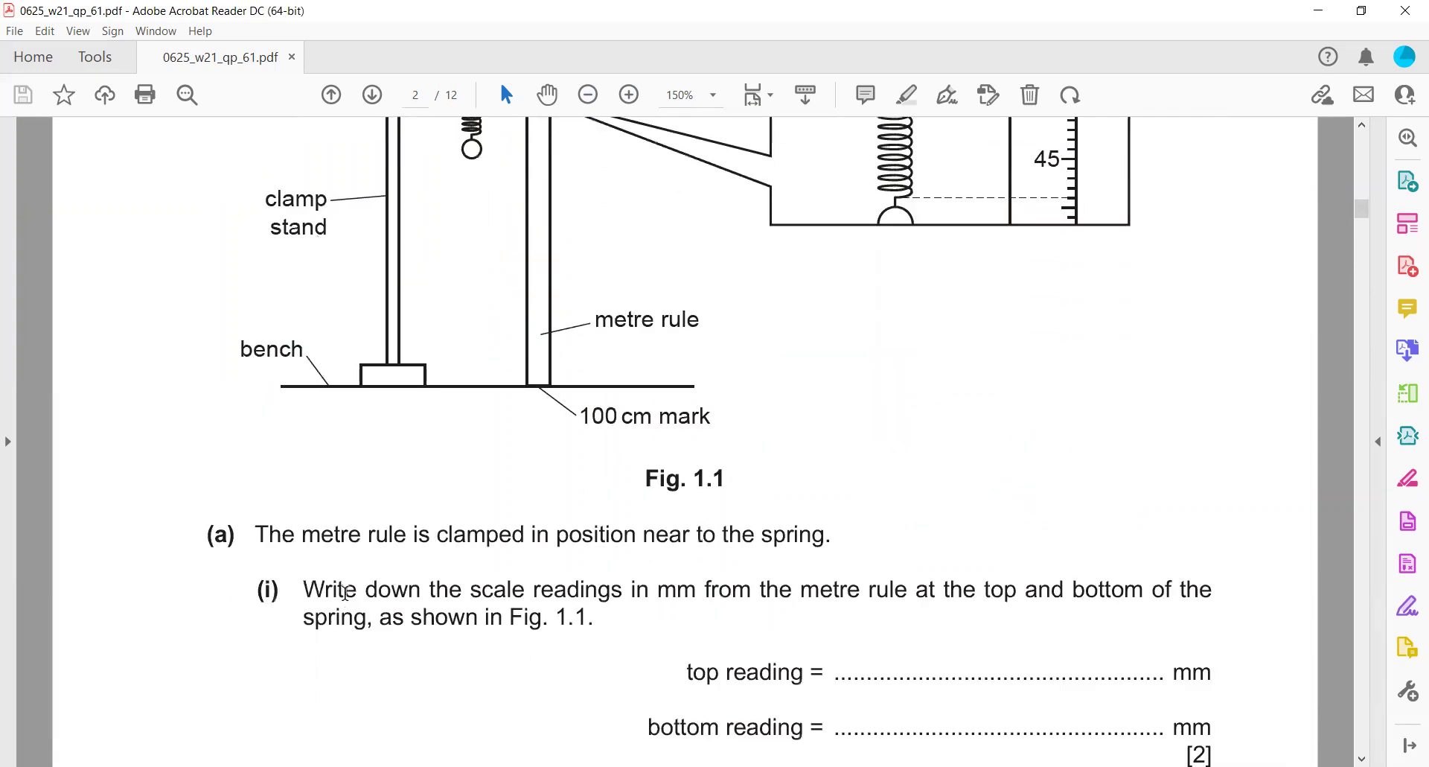
{"action": "scroll", "coordinate": [677, 564], "scroll_direction": "up", "scroll_amount": 2}
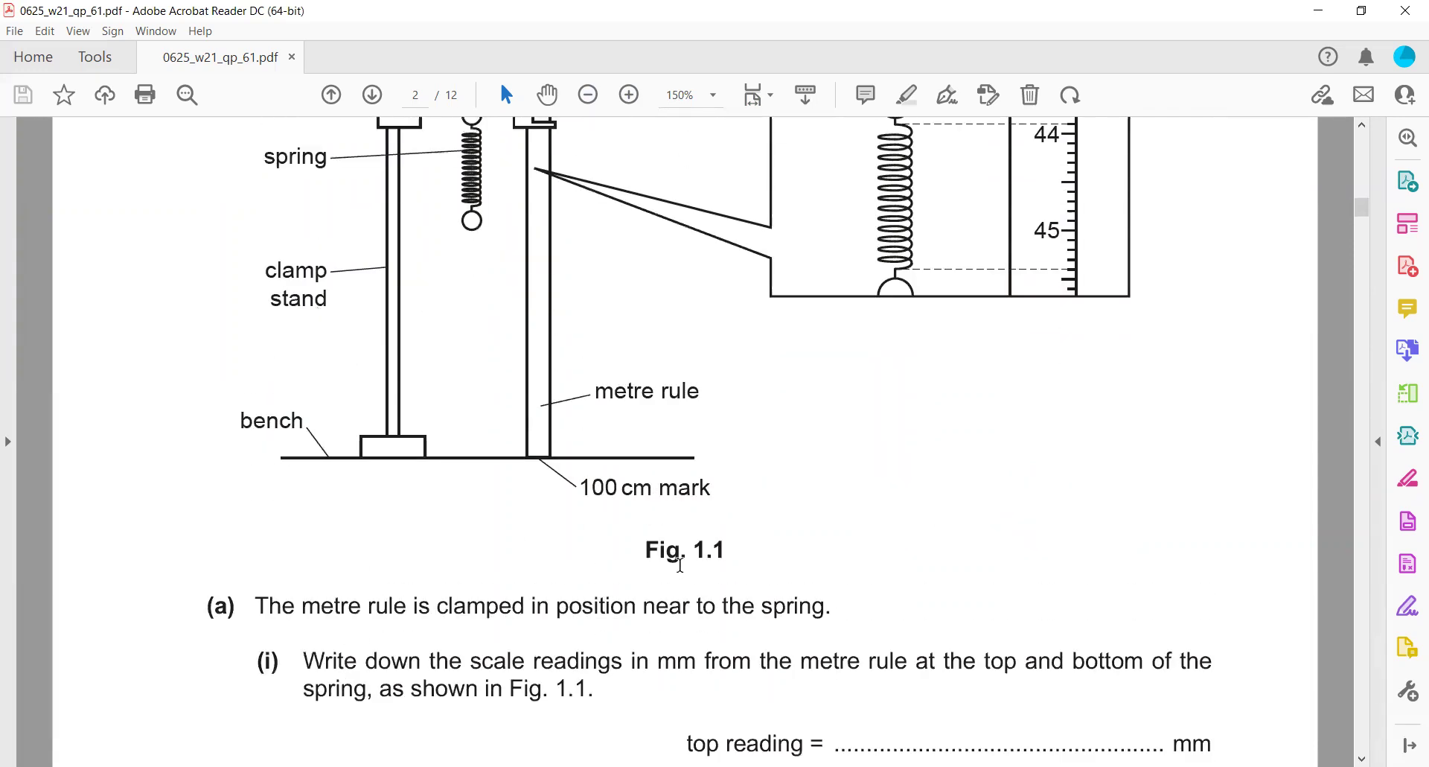
{"action": "scroll", "coordinate": [674, 521], "scroll_direction": "down", "scroll_amount": 3}
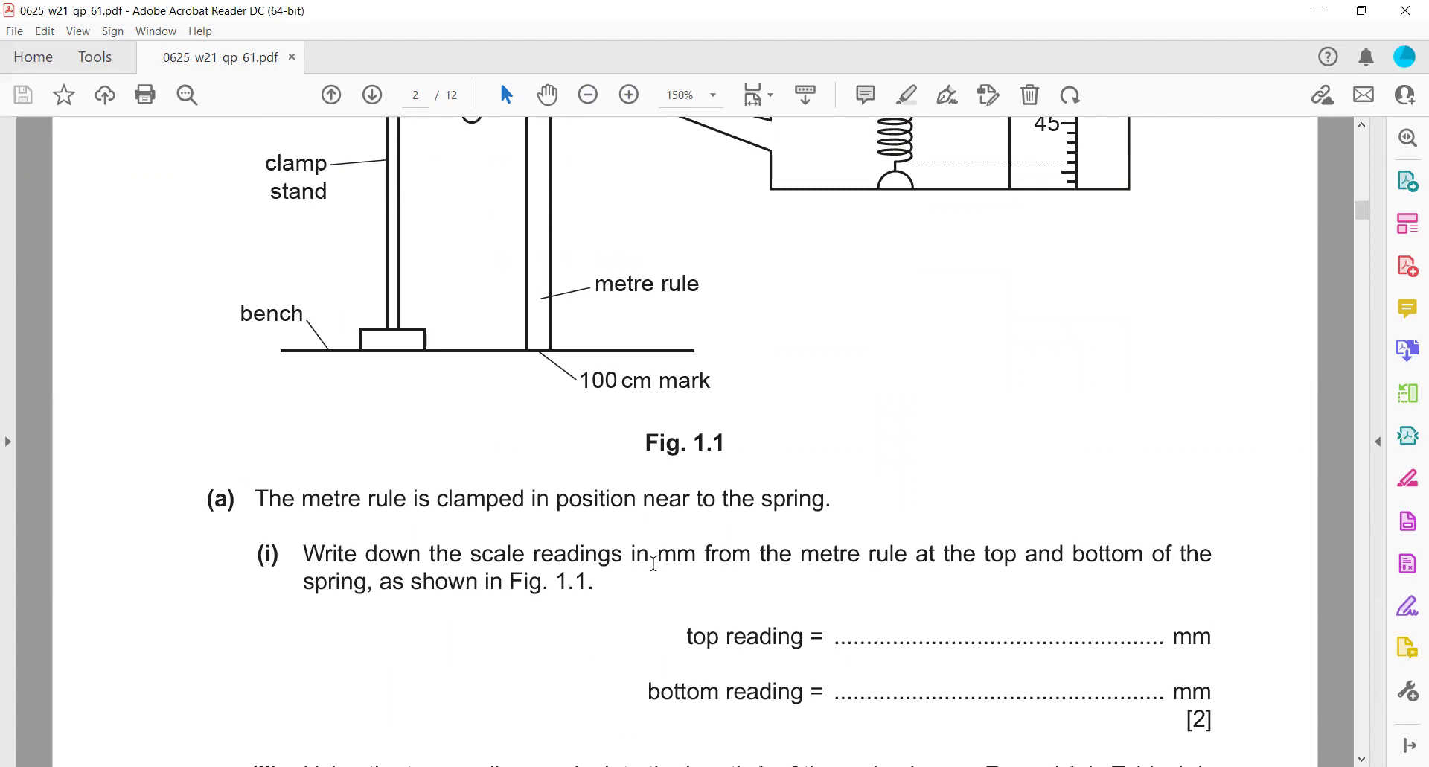
{"action": "scroll", "coordinate": [654, 564], "scroll_direction": "up", "scroll_amount": 3}
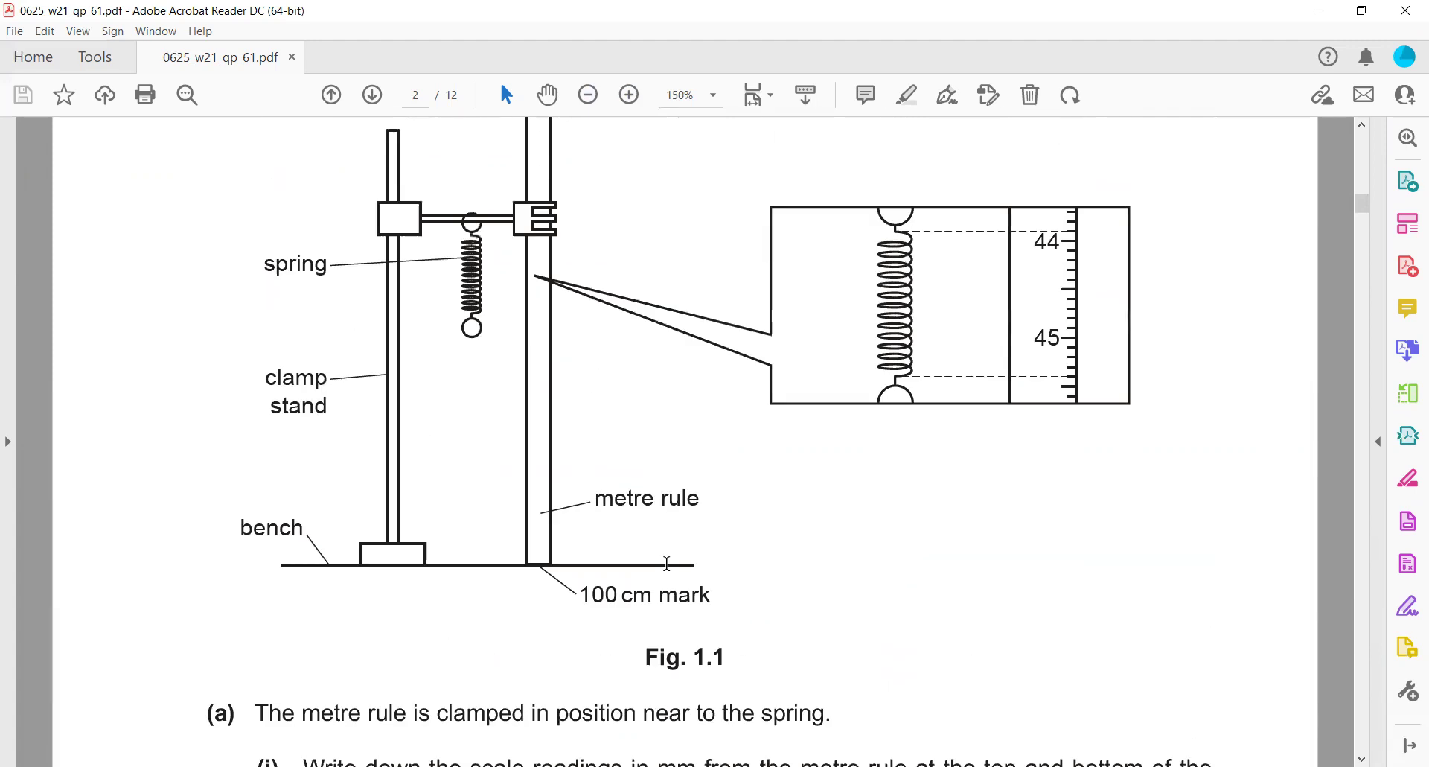
{"action": "left_click", "coordinate": [588, 95]}
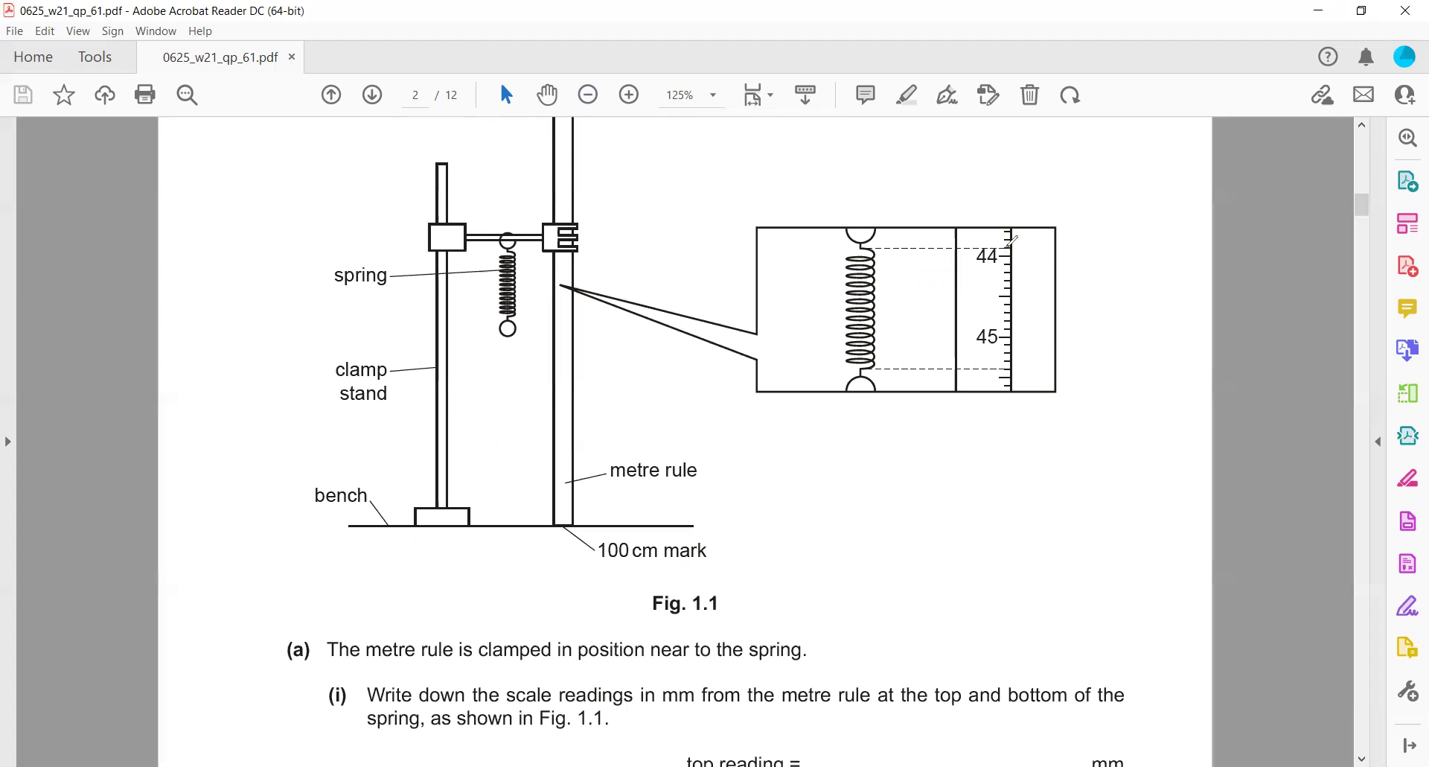
{"action": "left_click_drag", "start_coordinate": [1005, 248], "coordinate": [1017, 248]}
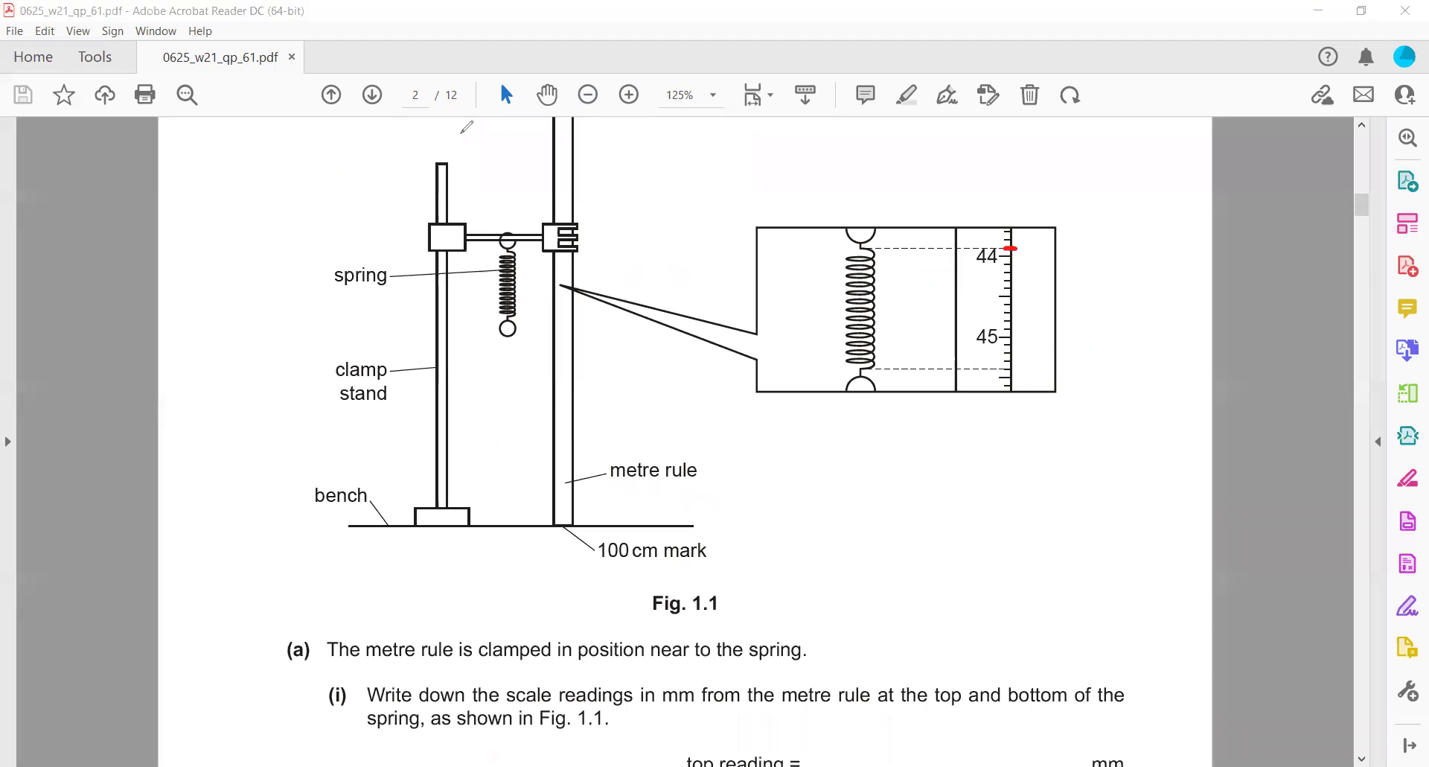
{"action": "scroll", "coordinate": [643, 308], "scroll_direction": "up", "scroll_amount": 5}
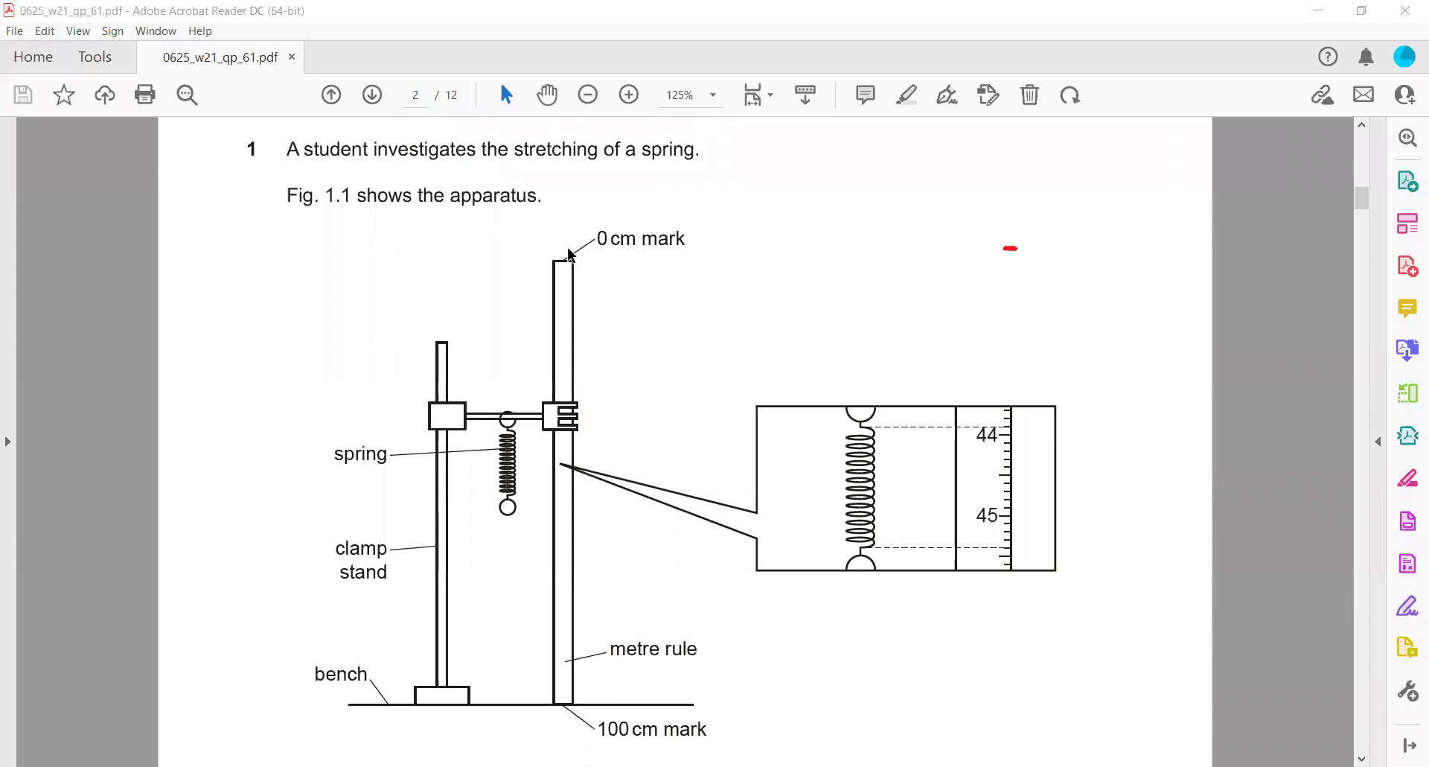
{"action": "scroll", "coordinate": [590, 587], "scroll_direction": "down", "scroll_amount": 3}
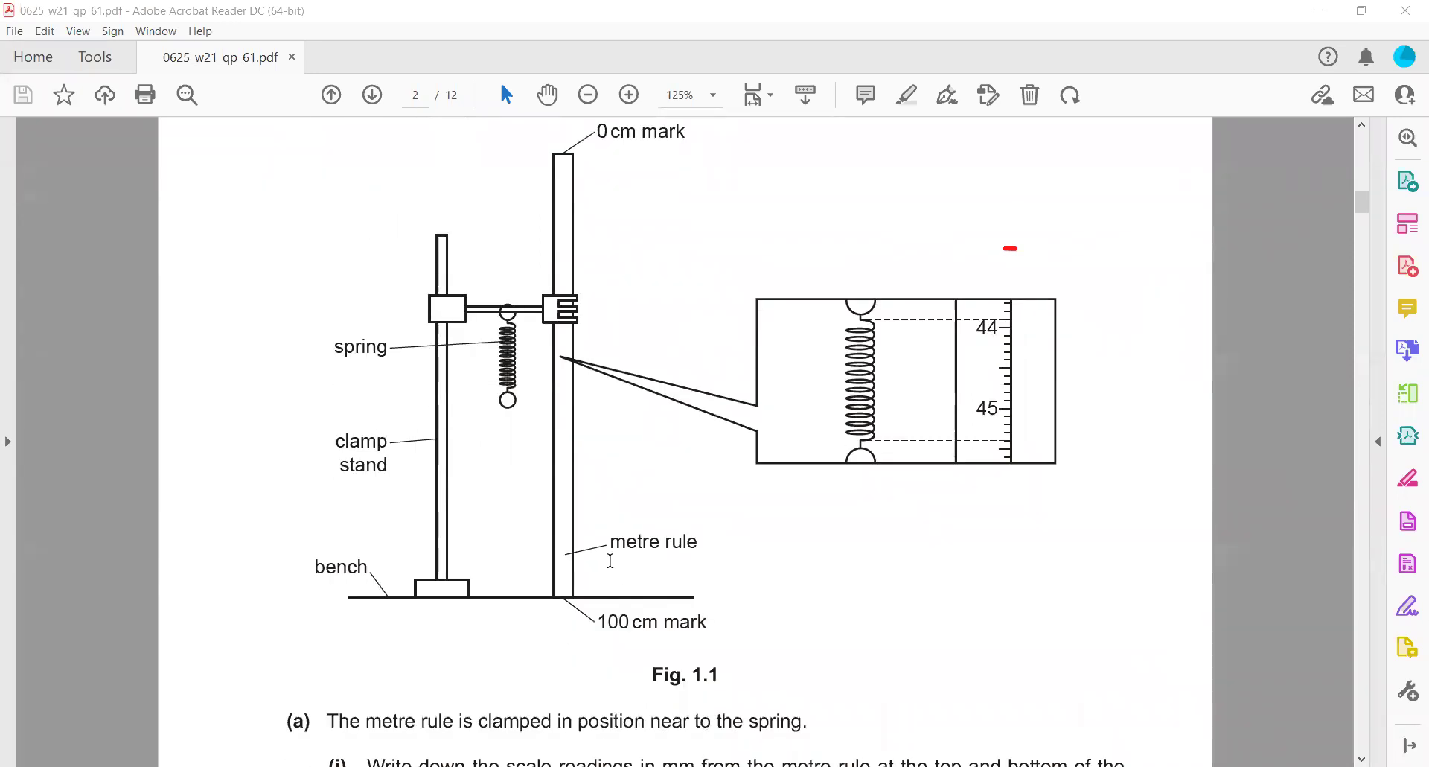
{"action": "scroll", "coordinate": [610, 560], "scroll_direction": "down", "scroll_amount": 2}
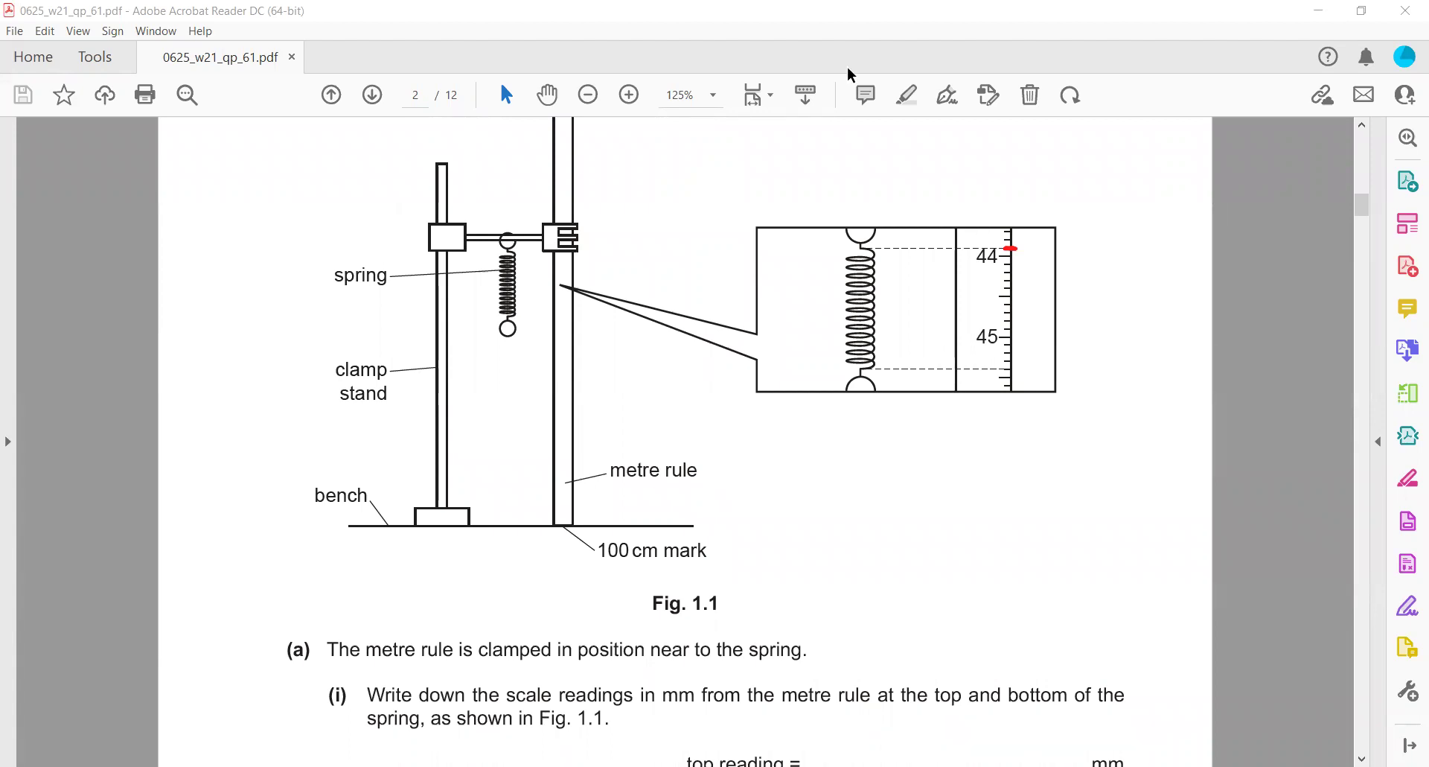
{"action": "mouse_move", "coordinate": [900, 235]}
{"action": "left_mouse_down"}
{"action": "mouse_move", "coordinate": [902, 253]}
{"action": "mouse_move", "coordinate": [922, 235]}
{"action": "mouse_move", "coordinate": [926, 261]}
{"action": "left_mouse_up"}
{"action": "mouse_move", "coordinate": [887, 350]}
{"action": "left_mouse_down"}
{"action": "mouse_move", "coordinate": [904, 369]}
{"action": "mouse_move", "coordinate": [968, 345]}
{"action": "left_mouse_up"}
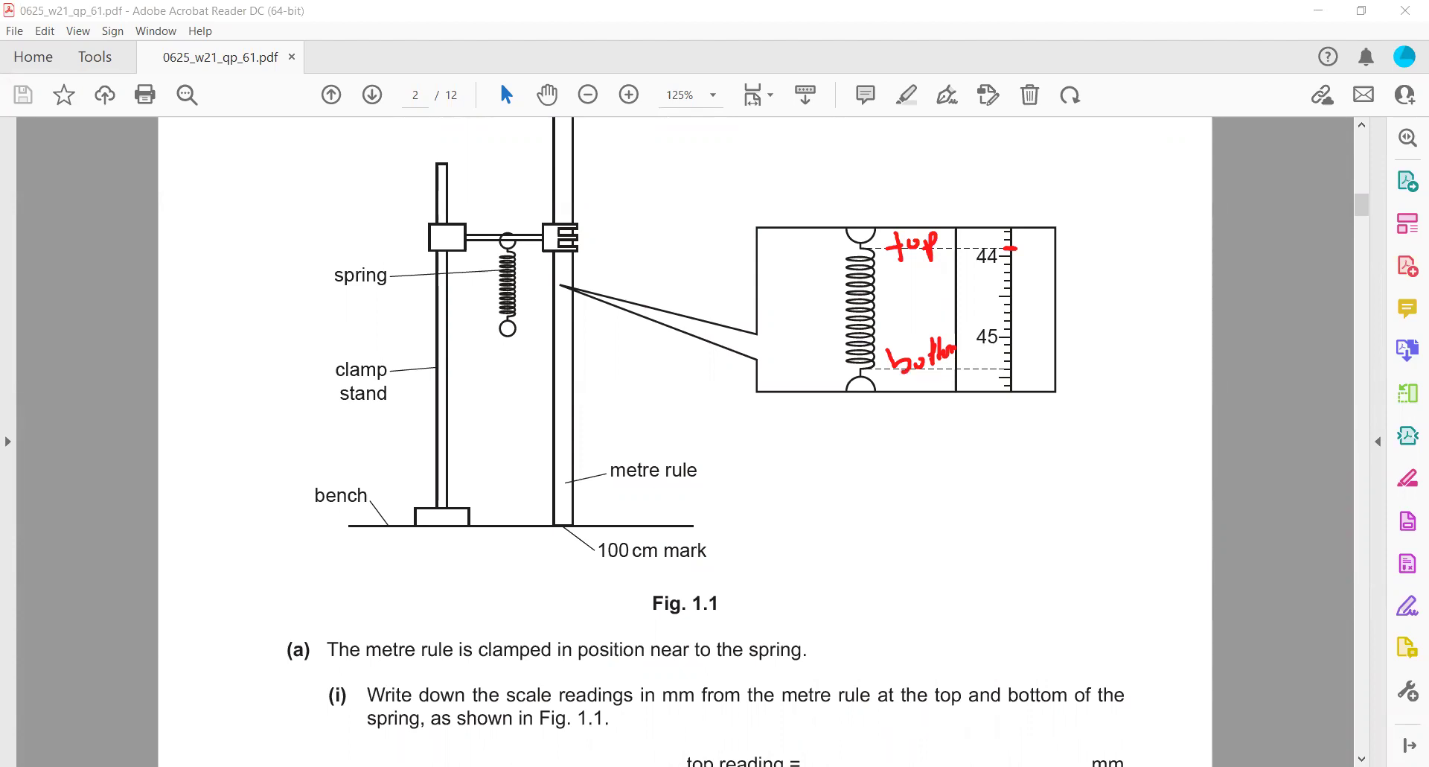
{"action": "left_click_drag", "start_coordinate": [1078, 228], "coordinate": [1139, 243]}
{"action": "left_click", "coordinate": [1024, 270]}
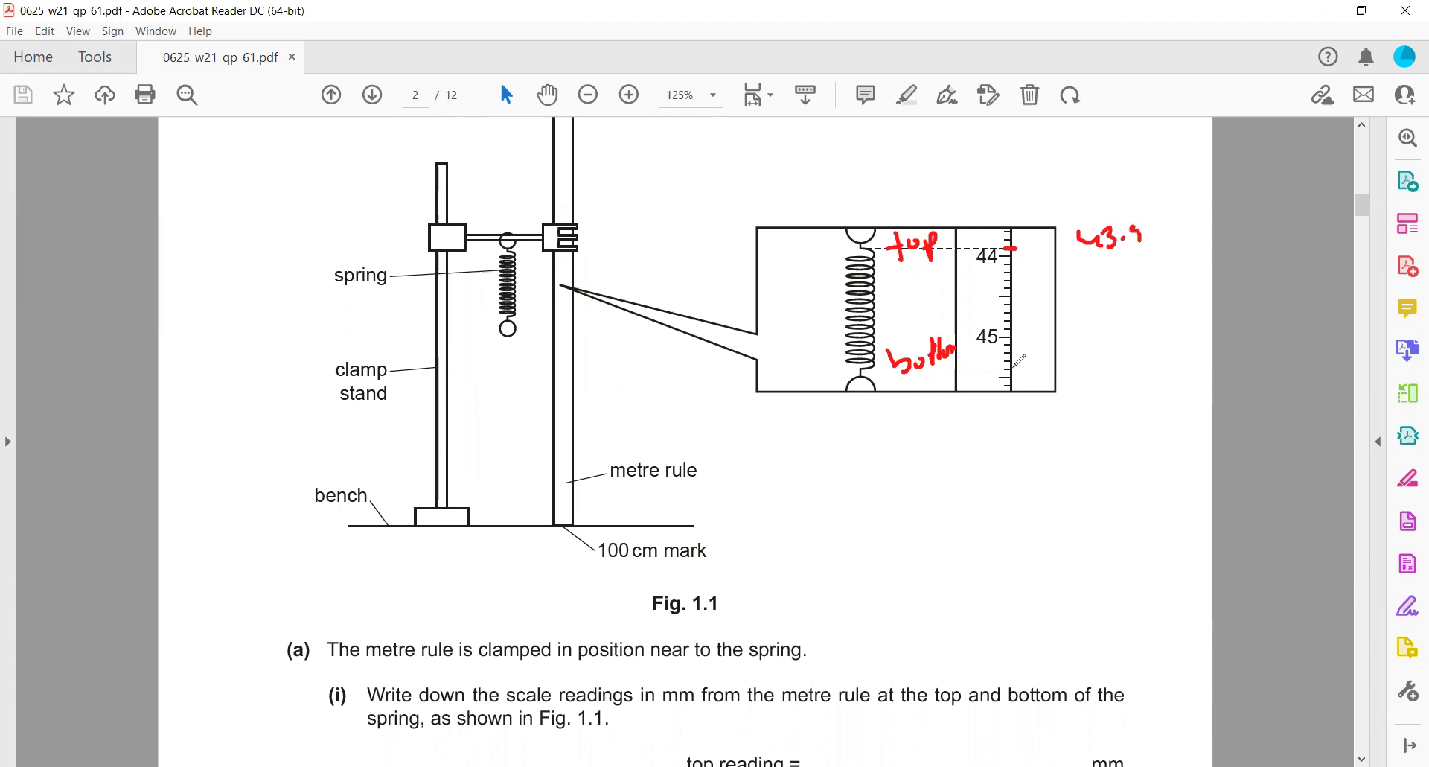
{"action": "mouse_move", "coordinate": [1077, 353]}
{"action": "left_mouse_down"}
{"action": "mouse_move", "coordinate": [1086, 370]}
{"action": "mouse_move", "coordinate": [1124, 367]}
{"action": "left_mouse_up"}
{"action": "left_click", "coordinate": [1106, 360]}
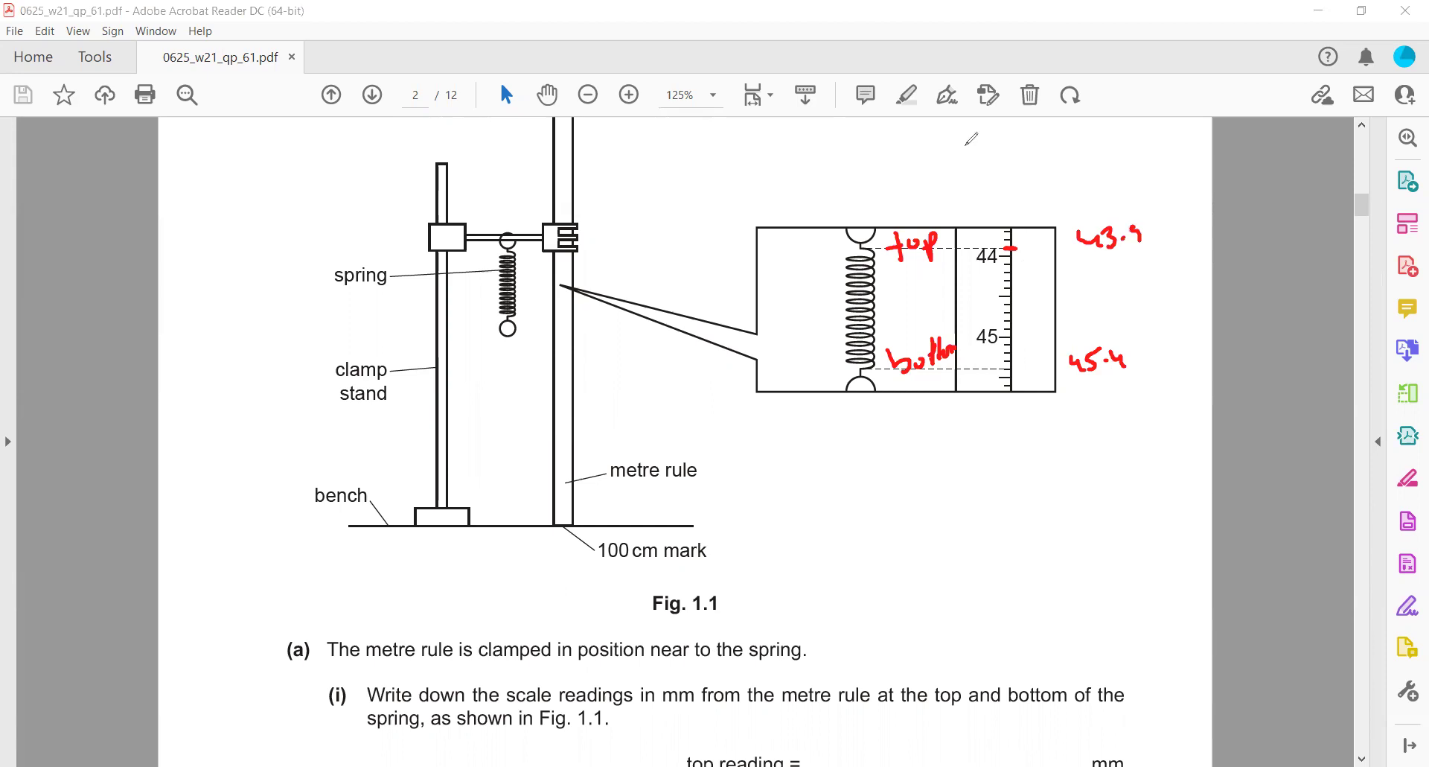
{"action": "key", "text": "ctrl+z"}
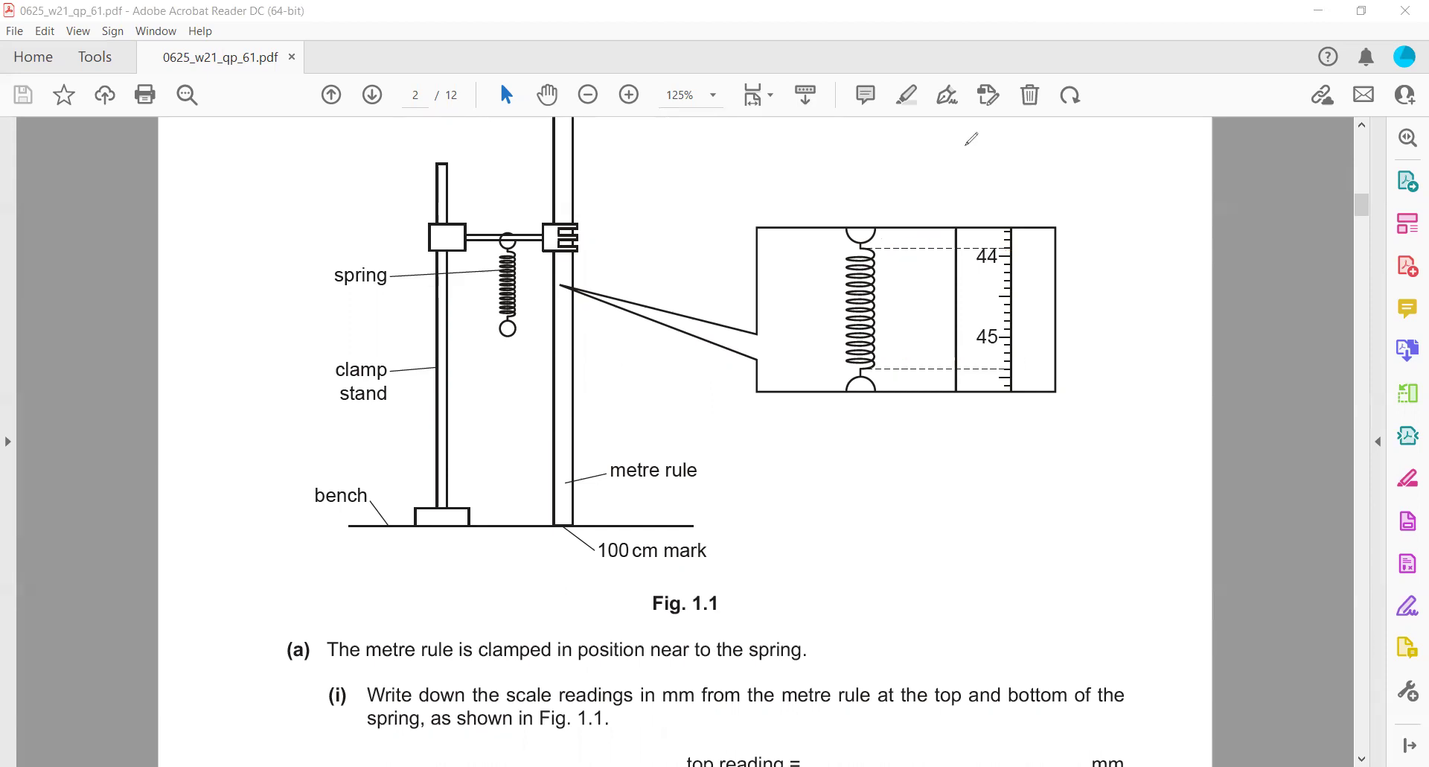
Step: Zoom the page to 150% and bring question (a)(i) into view
{"action": "left_click", "coordinate": [629, 94]}
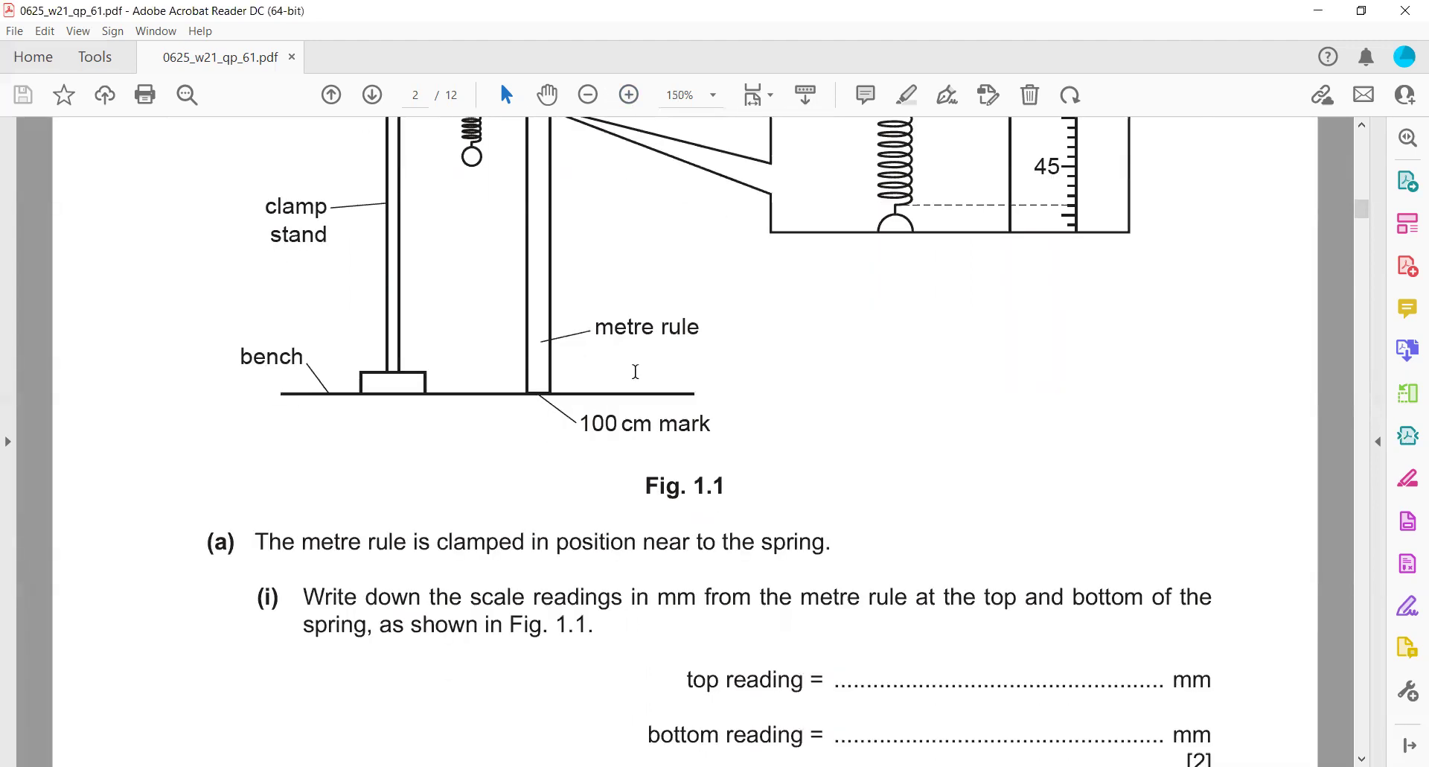
{"action": "scroll", "coordinate": [1071, 566], "scroll_direction": "down", "scroll_amount": 3}
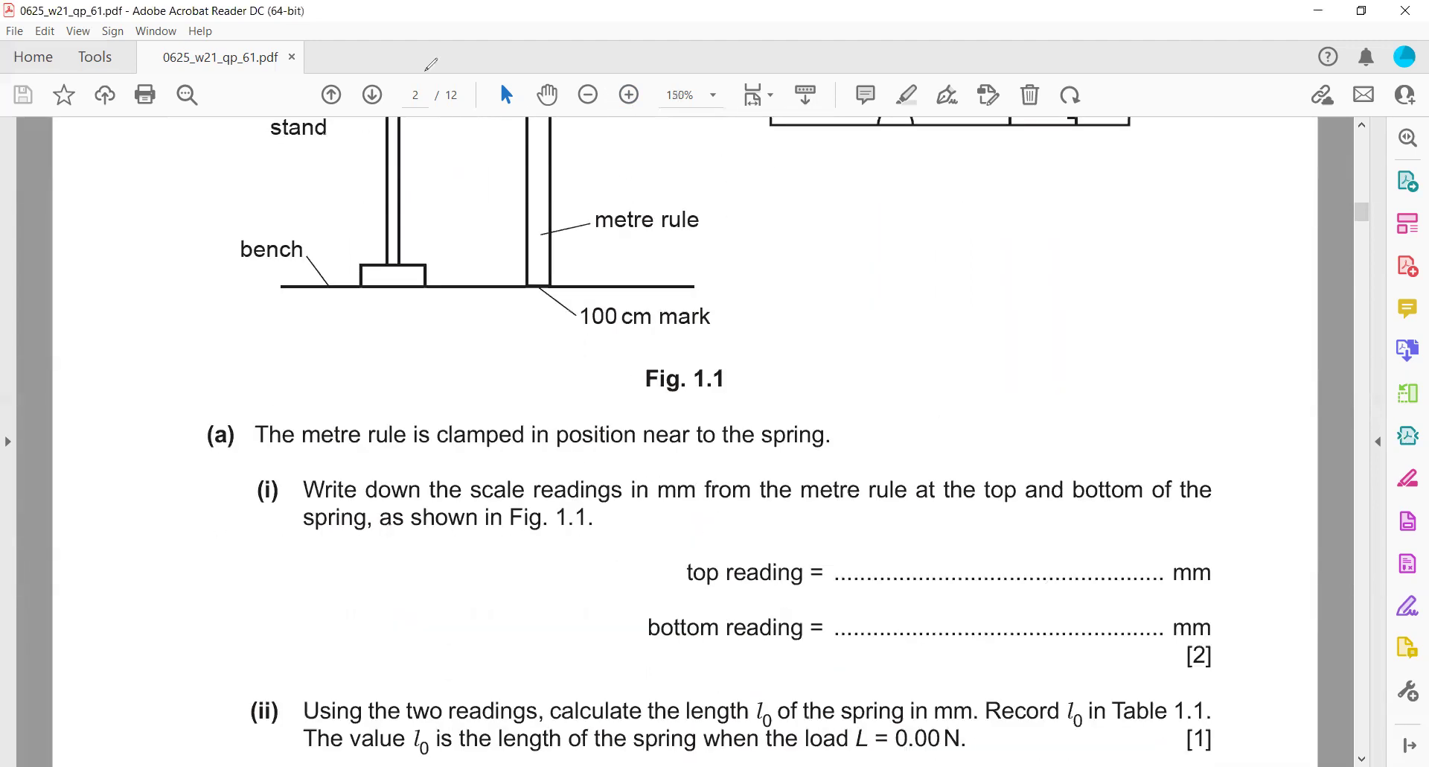
{"action": "scroll", "coordinate": [835, 451], "scroll_direction": "up", "scroll_amount": 9}
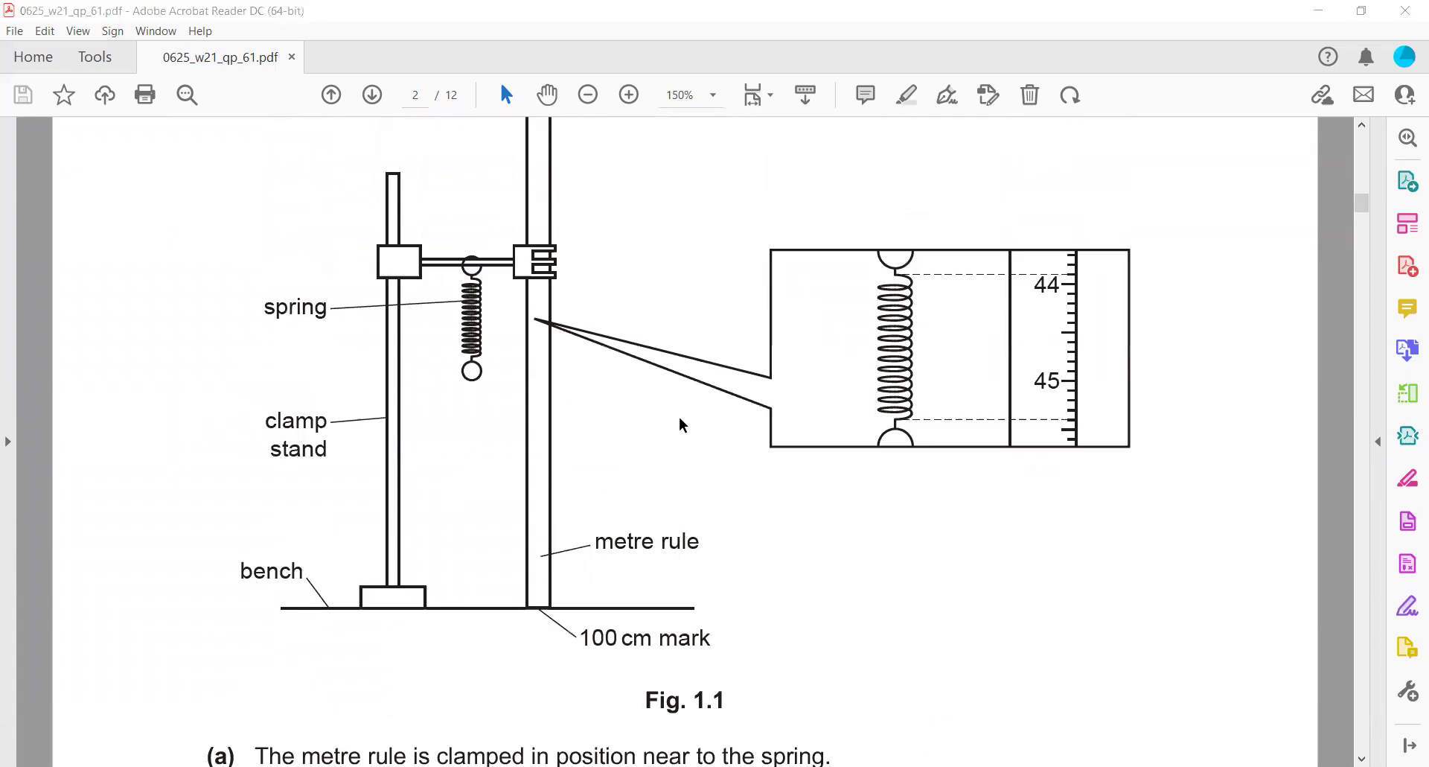
{"action": "scroll", "coordinate": [578, 596], "scroll_direction": "up", "scroll_amount": 2}
{"action": "scroll", "coordinate": [600, 568], "scroll_direction": "down", "scroll_amount": 10}
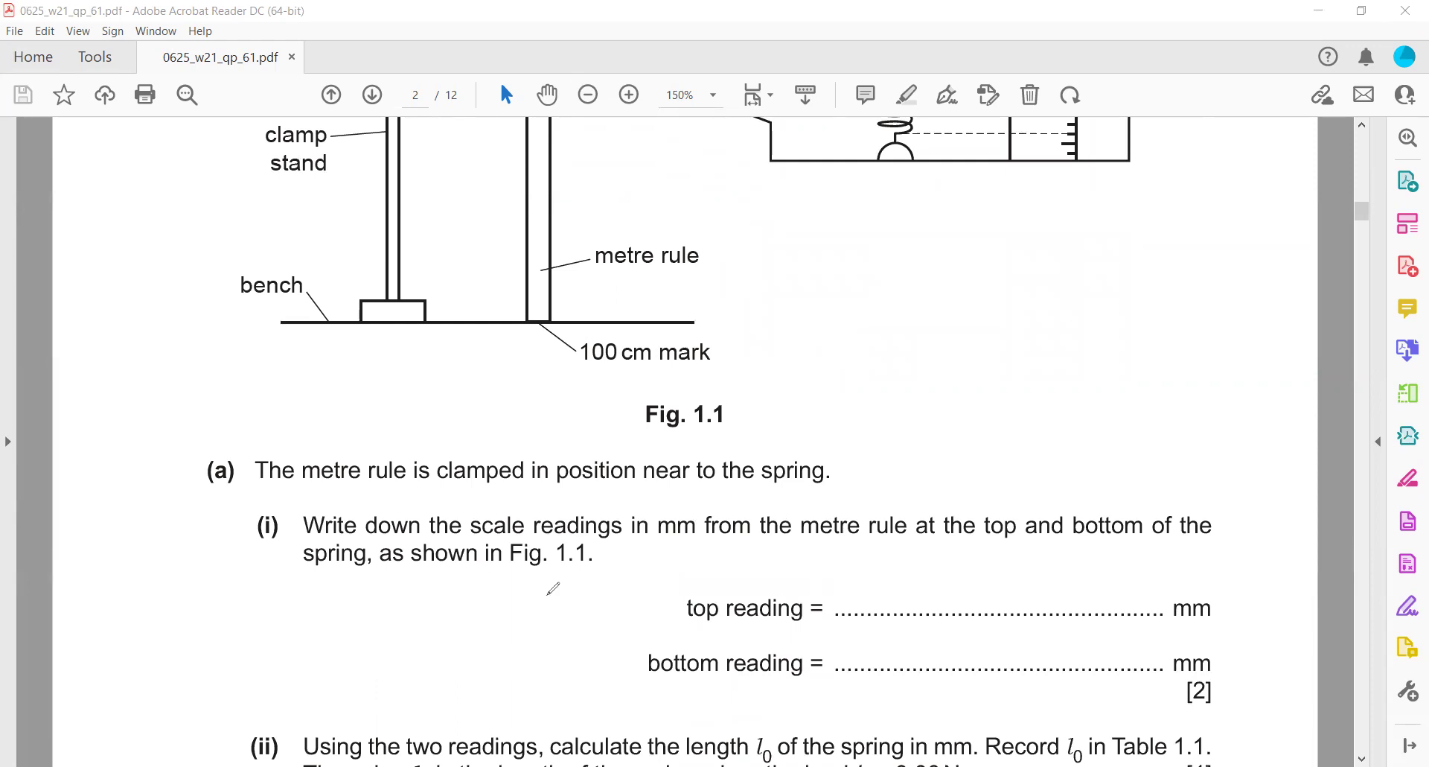
Step: Write the top and bottom cm readings beside their labels with ×10 conversion arrows
{"action": "mouse_move", "coordinate": [536, 583]}
{"action": "left_mouse_down"}
{"action": "mouse_move", "coordinate": [546, 597]}
{"action": "mouse_move", "coordinate": [626, 595]}
{"action": "left_mouse_up"}
{"action": "left_click_drag", "start_coordinate": [539, 639], "coordinate": [635, 641]}
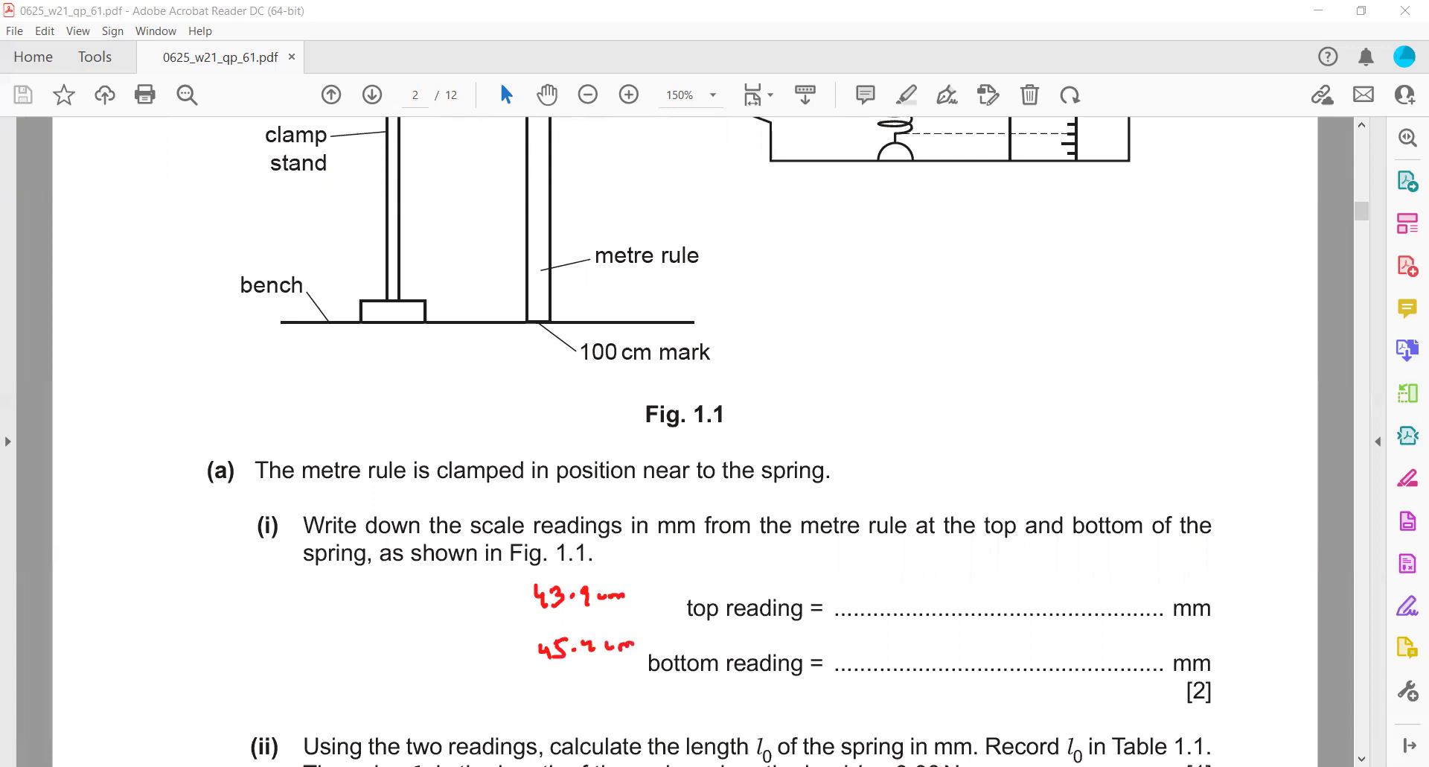
{"action": "mouse_move", "coordinate": [605, 579]}
{"action": "left_mouse_down"}
{"action": "mouse_move", "coordinate": [662, 560]}
{"action": "mouse_move", "coordinate": [658, 573]}
{"action": "mouse_move", "coordinate": [640, 536]}
{"action": "mouse_move", "coordinate": [664, 535]}
{"action": "left_mouse_up"}
{"action": "left_click_drag", "start_coordinate": [618, 641], "coordinate": [672, 624]}
{"action": "mouse_move", "coordinate": [661, 622]}
{"action": "left_mouse_down"}
{"action": "mouse_move", "coordinate": [673, 631]}
{"action": "mouse_move", "coordinate": [658, 607]}
{"action": "mouse_move", "coordinate": [679, 606]}
{"action": "left_mouse_up"}
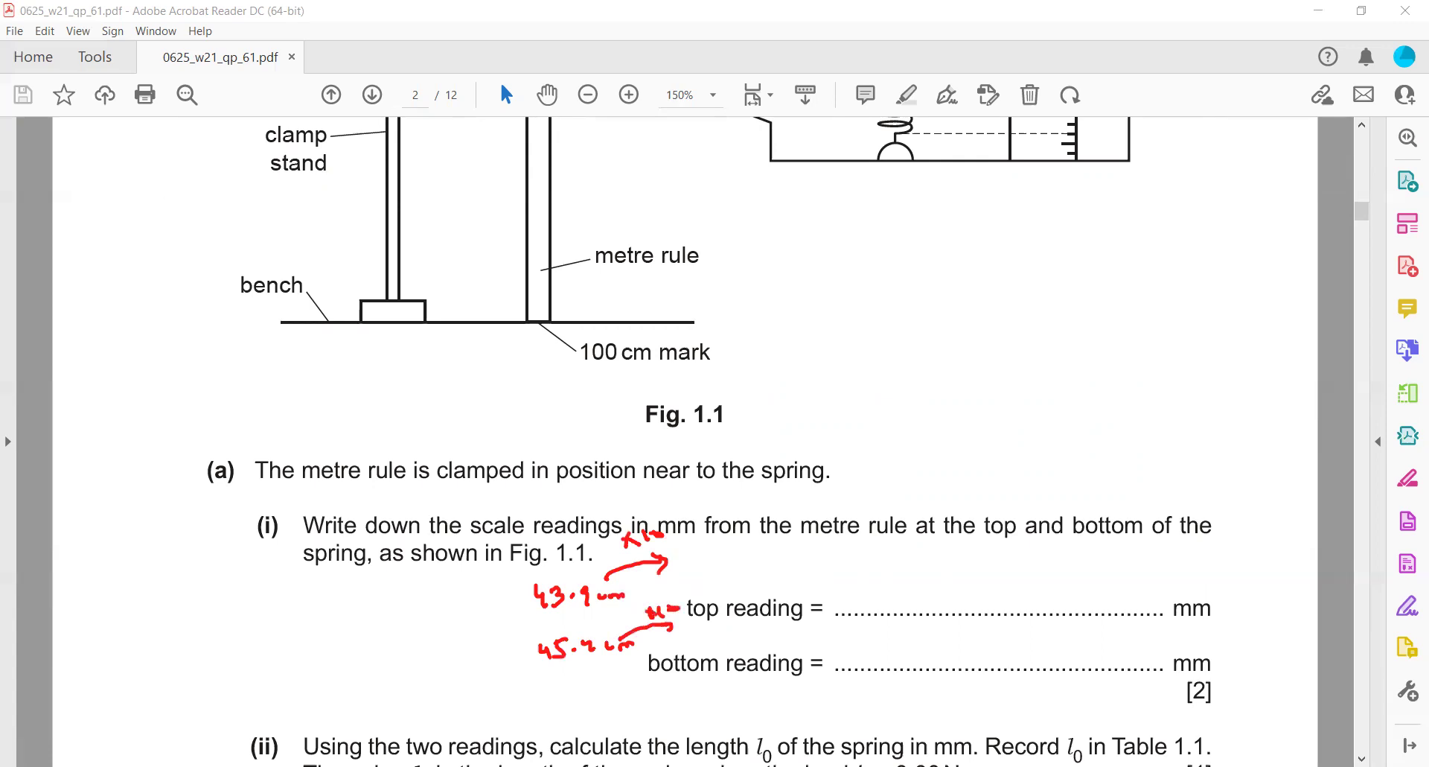
Step: Write 439 on the top reading line and 454 on the bottom reading line
{"action": "left_click", "coordinate": [930, 612]}
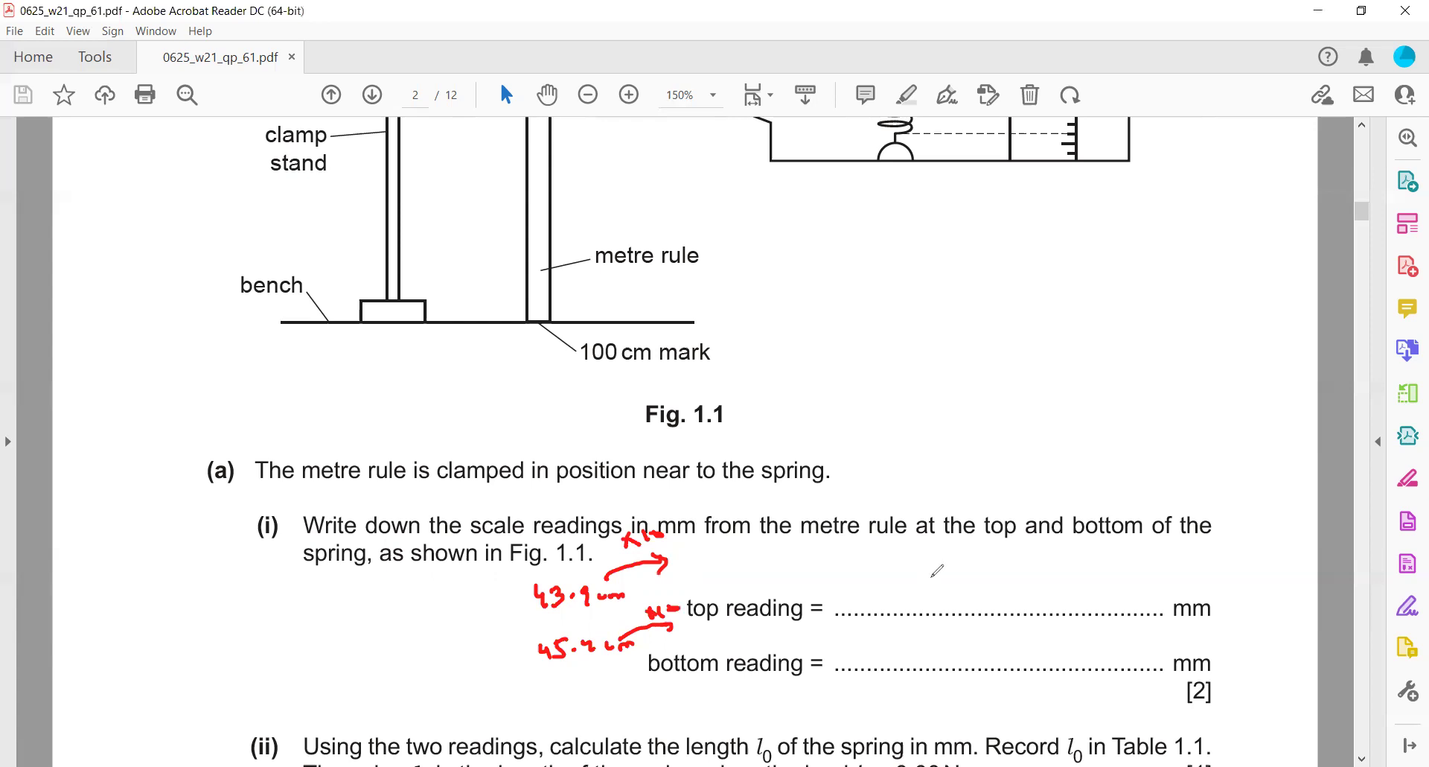
{"action": "left_click_drag", "start_coordinate": [932, 578], "coordinate": [944, 593]}
{"action": "left_click_drag", "start_coordinate": [940, 577], "coordinate": [942, 604]}
{"action": "mouse_move", "coordinate": [952, 580]}
{"action": "left_mouse_down"}
{"action": "mouse_move", "coordinate": [954, 601]}
{"action": "mouse_move", "coordinate": [981, 588]}
{"action": "mouse_move", "coordinate": [952, 651]}
{"action": "left_mouse_up"}
{"action": "mouse_move", "coordinate": [950, 638]}
{"action": "left_mouse_down"}
{"action": "mouse_move", "coordinate": [951, 657]}
{"action": "mouse_move", "coordinate": [958, 638]}
{"action": "mouse_move", "coordinate": [960, 656]}
{"action": "mouse_move", "coordinate": [984, 654]}
{"action": "left_mouse_up"}
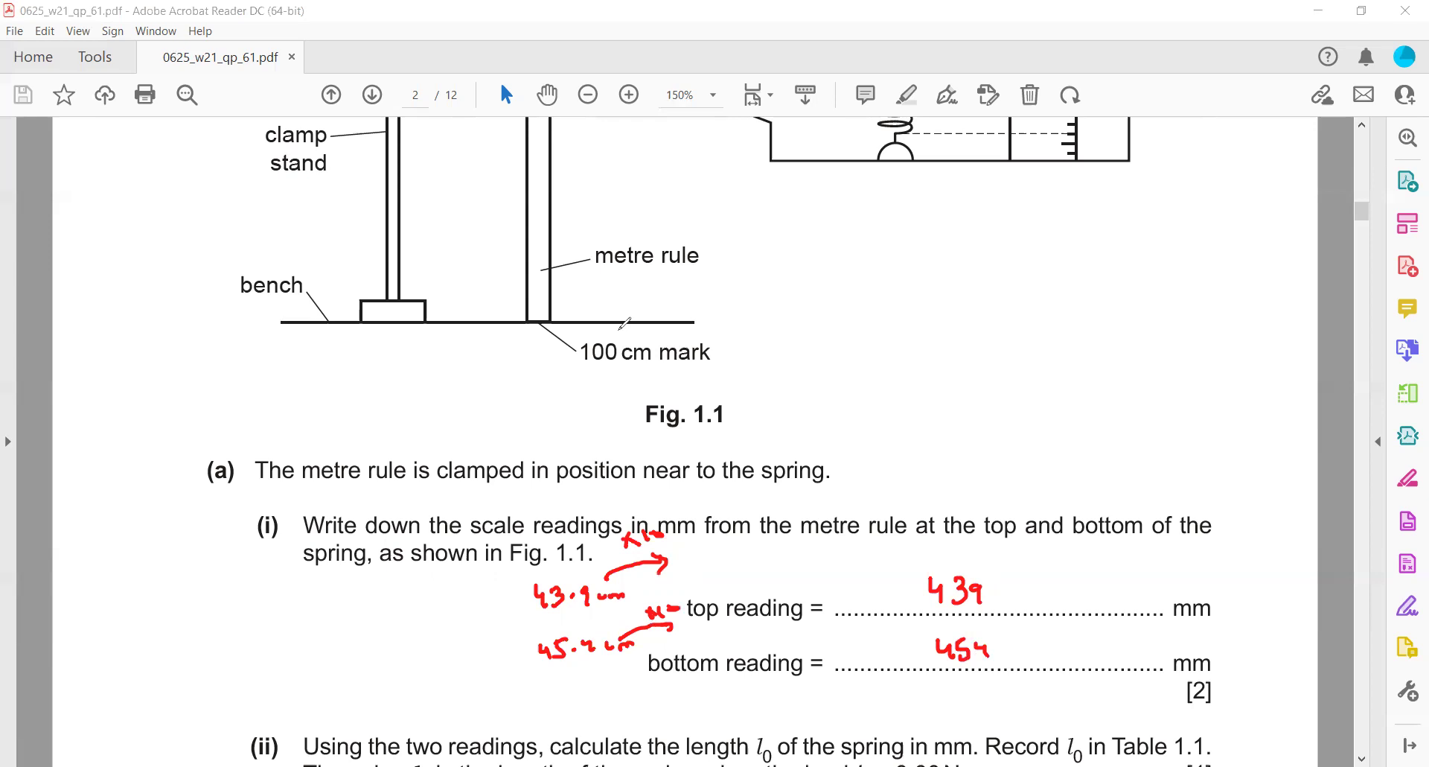
Step: Scroll back up to the Fig. 1.1 spring diagram
{"action": "scroll", "coordinate": [625, 322], "scroll_direction": "down", "scroll_amount": 3}
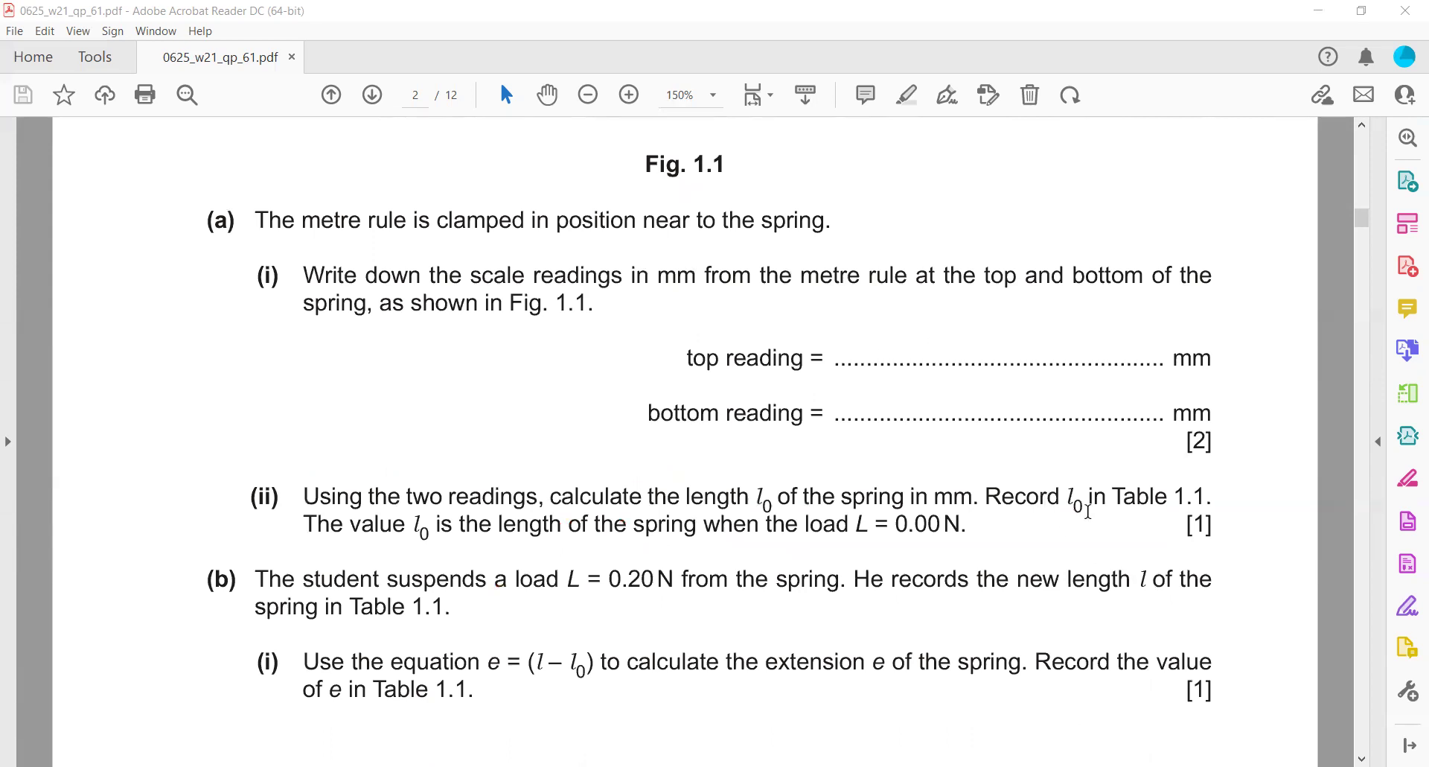
{"action": "scroll", "coordinate": [1088, 512], "scroll_direction": "up", "scroll_amount": 6}
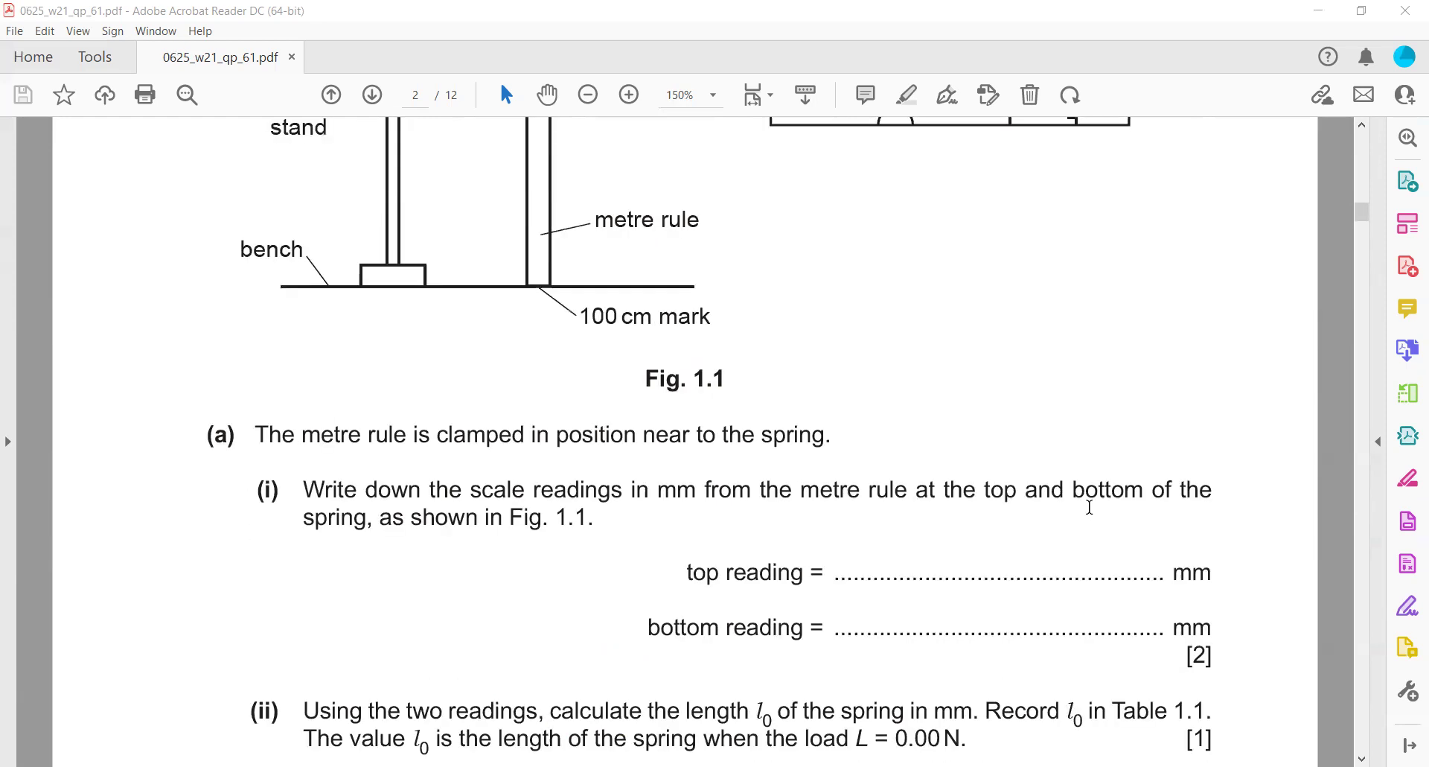
{"action": "scroll", "coordinate": [1031, 481], "scroll_direction": "up", "scroll_amount": 1}
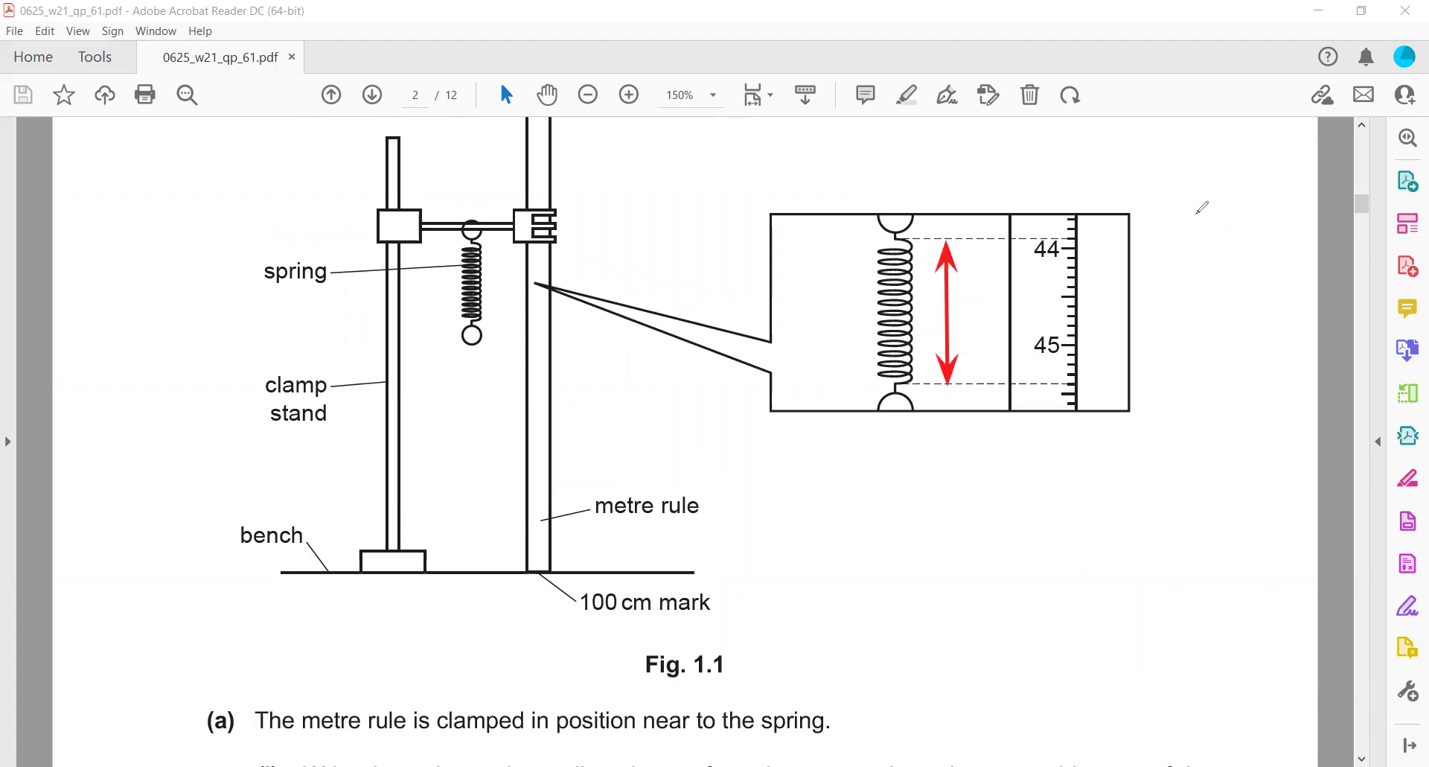
Step: Write 437 mm and 454 mm beside the scale, join them with a line, and label the arrow l₀
{"action": "left_click_drag", "start_coordinate": [1150, 223], "coordinate": [1248, 231]}
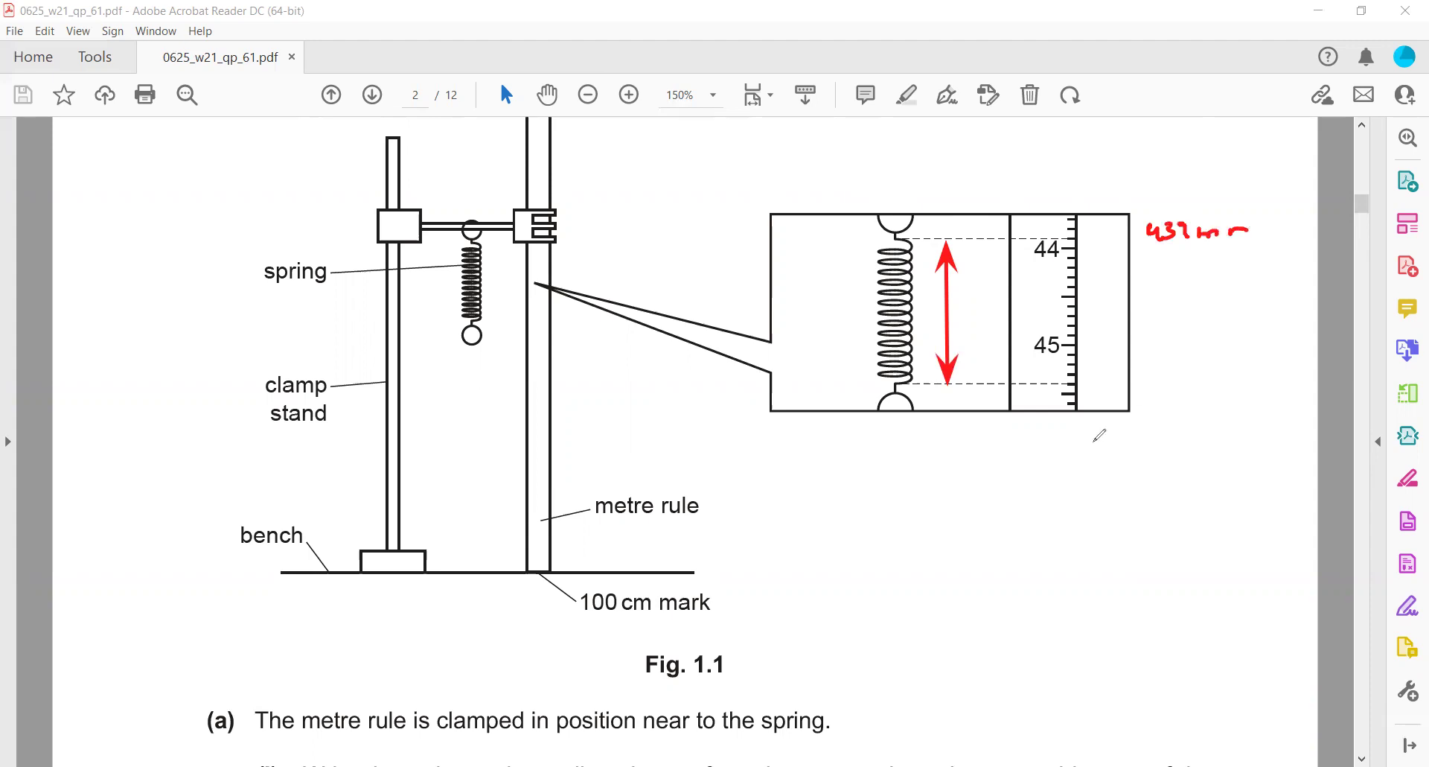
{"action": "mouse_move", "coordinate": [1167, 371]}
{"action": "left_mouse_down"}
{"action": "mouse_move", "coordinate": [1174, 391]}
{"action": "mouse_move", "coordinate": [1184, 376]}
{"action": "mouse_move", "coordinate": [1263, 385]}
{"action": "left_mouse_up"}
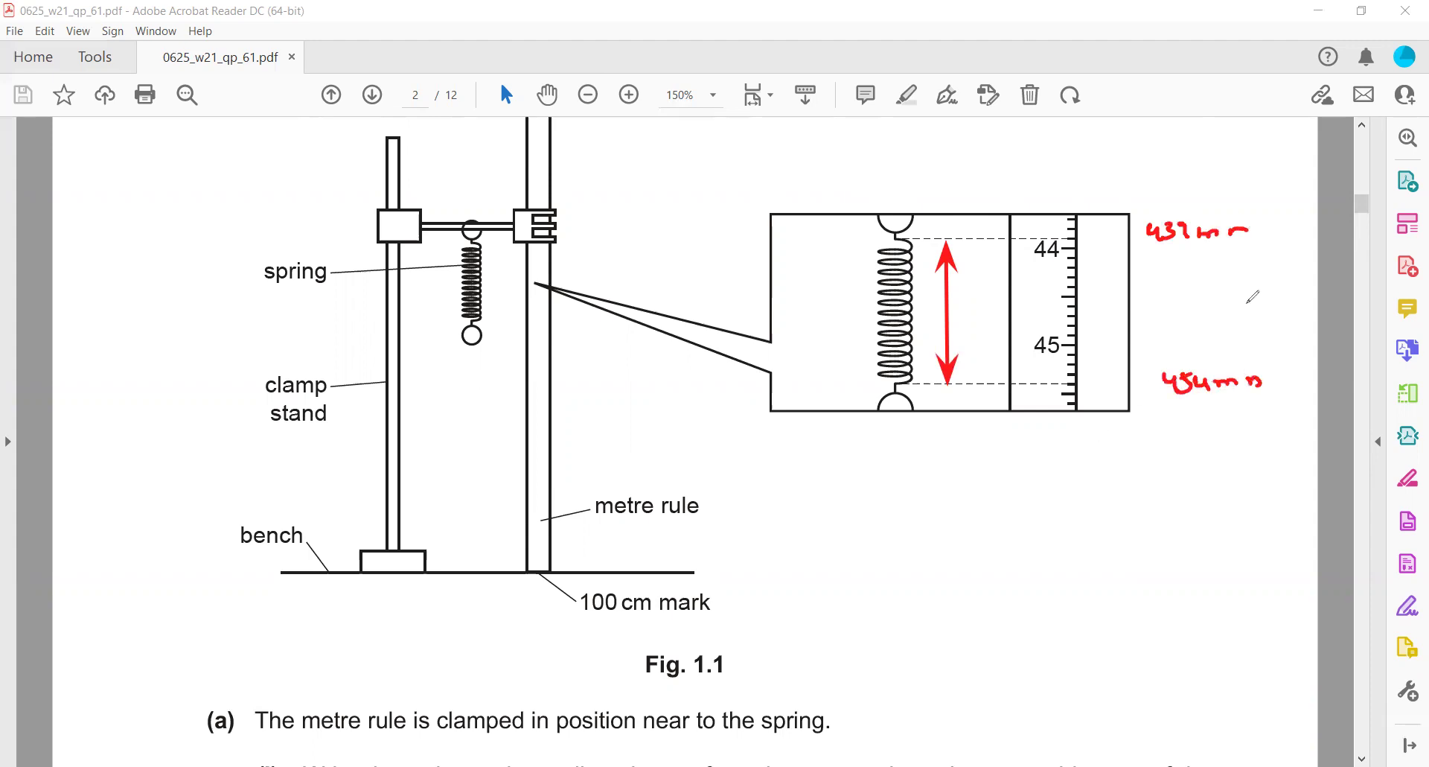
{"action": "left_click_drag", "start_coordinate": [1285, 230], "coordinate": [1303, 375]}
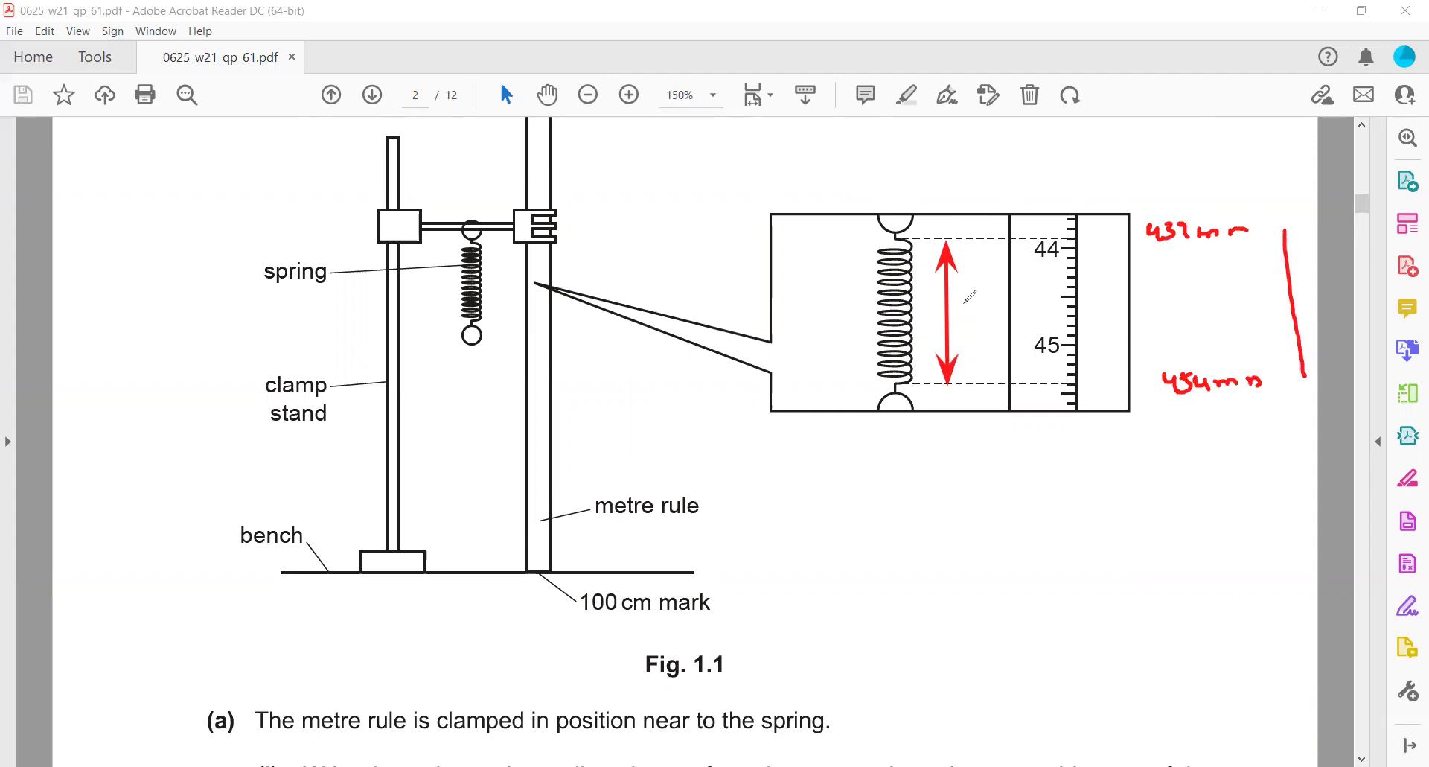
{"action": "left_click_drag", "start_coordinate": [959, 305], "coordinate": [986, 305]}
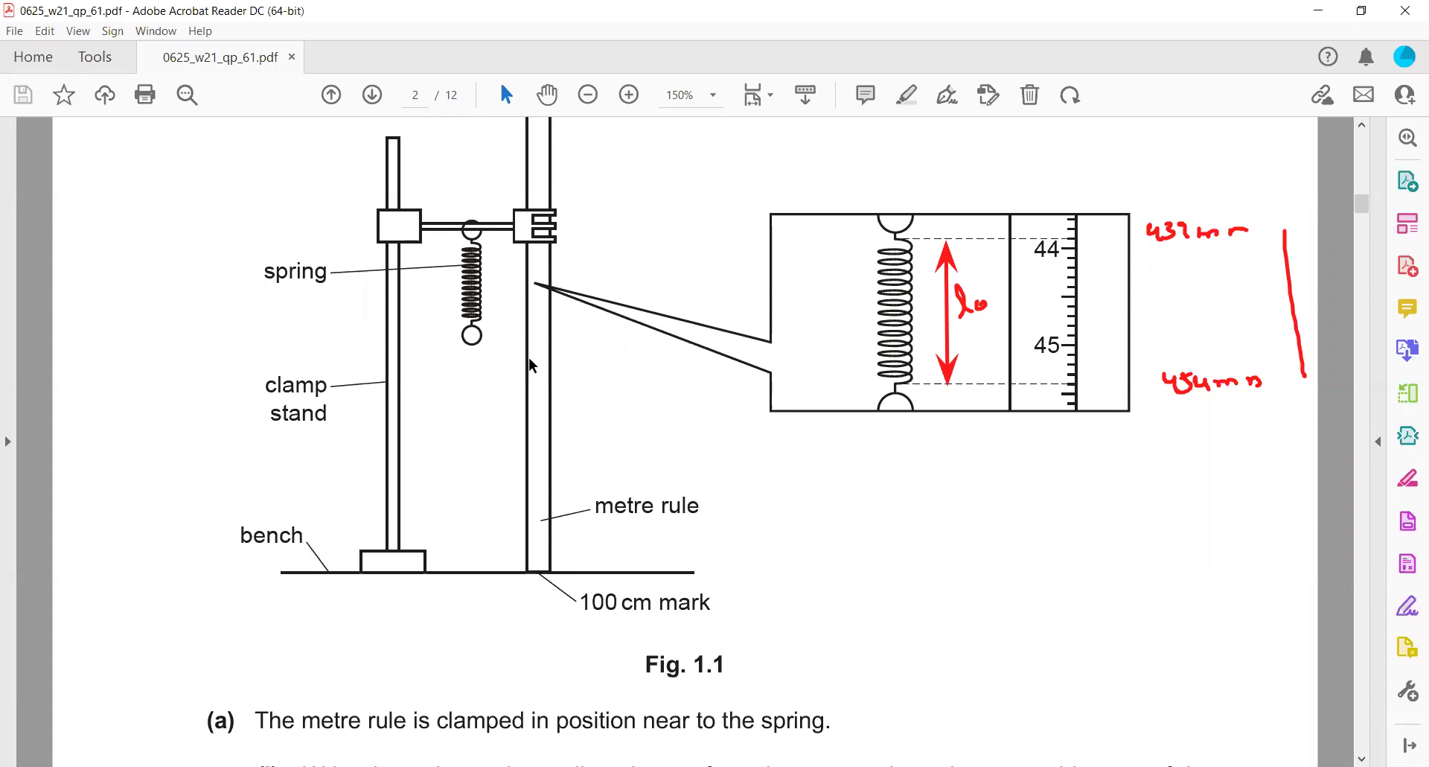
Step: Scroll to Table 1.1 on page 3 and write 15 in the 0.00 length cell
{"action": "scroll", "coordinate": [526, 360], "scroll_direction": "down", "scroll_amount": 10}
{"action": "scroll", "coordinate": [767, 440], "scroll_direction": "down", "scroll_amount": 10}
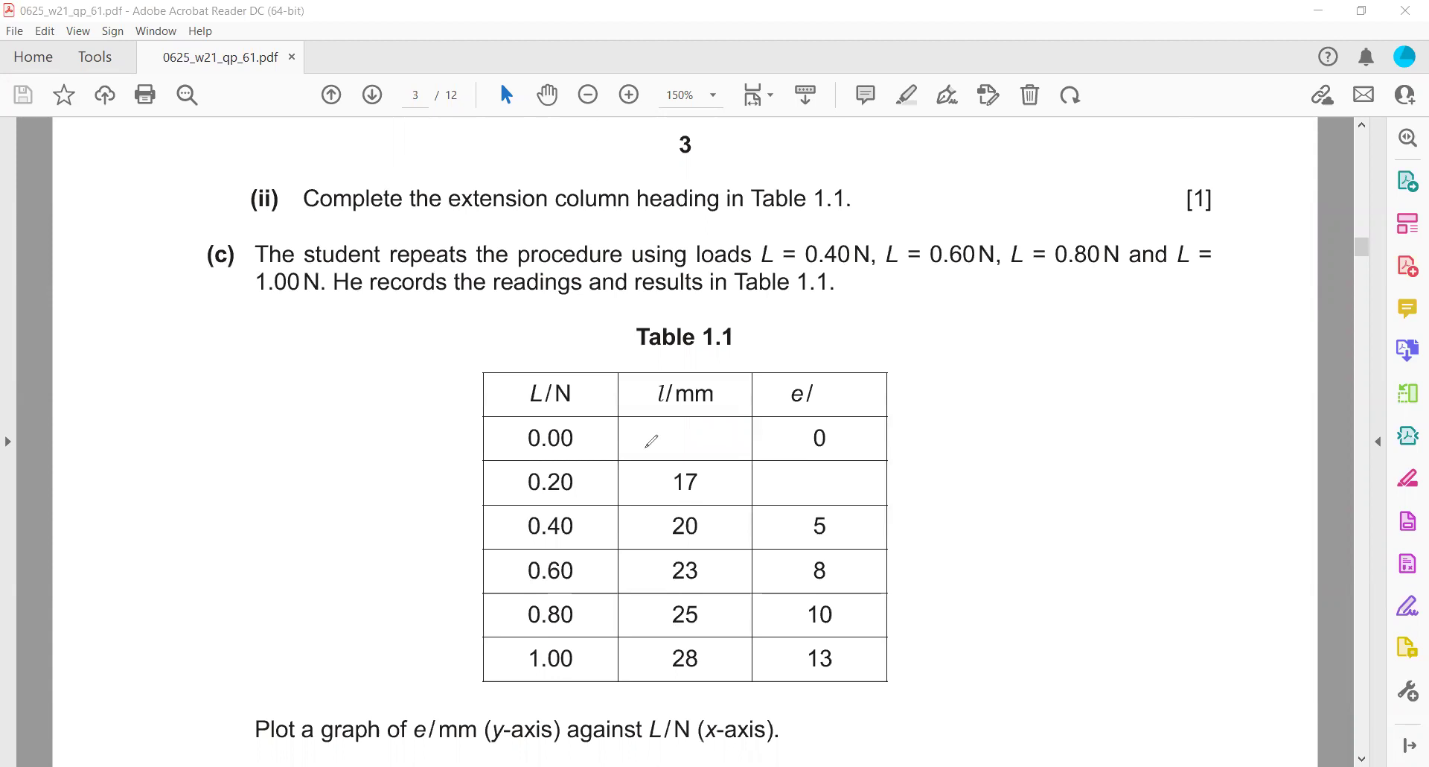
{"action": "mouse_move", "coordinate": [675, 429]}
{"action": "left_mouse_down"}
{"action": "mouse_move", "coordinate": [676, 451]}
{"action": "mouse_move", "coordinate": [693, 435]}
{"action": "left_mouse_up"}
{"action": "scroll", "coordinate": [501, 164], "scroll_direction": "up", "scroll_amount": 10}
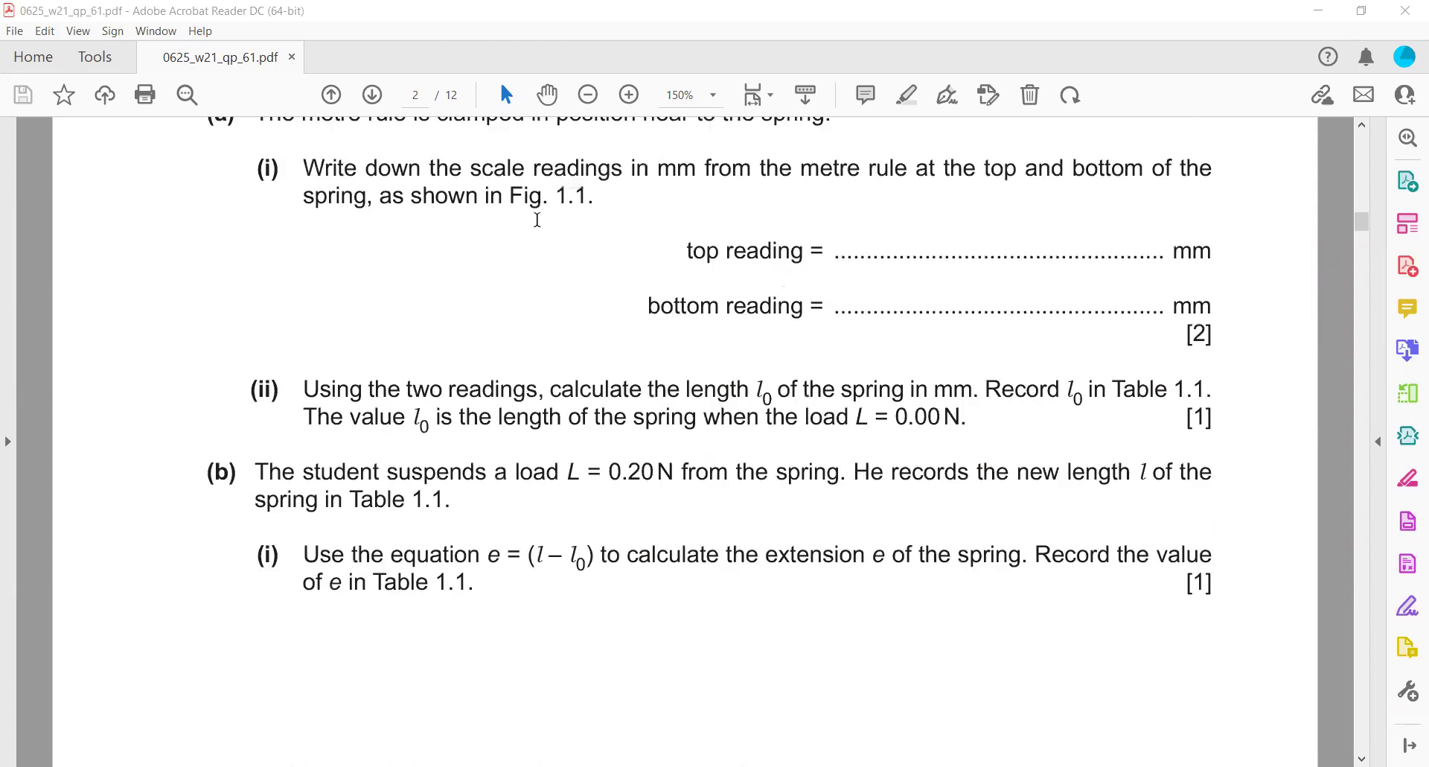
Step: Fit the page to window width, underline 0.20 N and the extension e, then remove those marks
{"action": "key", "text": "ctrl+2"}
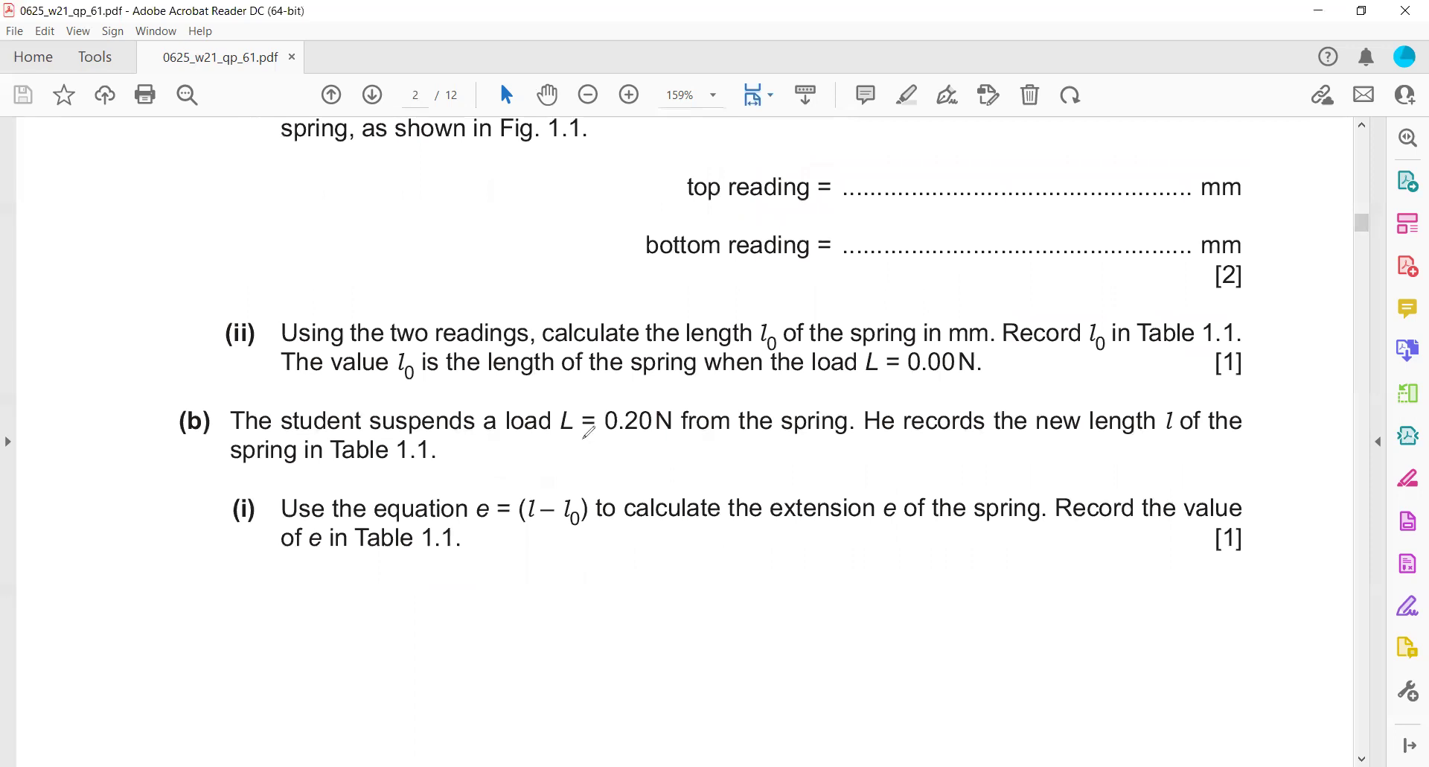
{"action": "left_click_drag", "start_coordinate": [580, 439], "coordinate": [661, 440]}
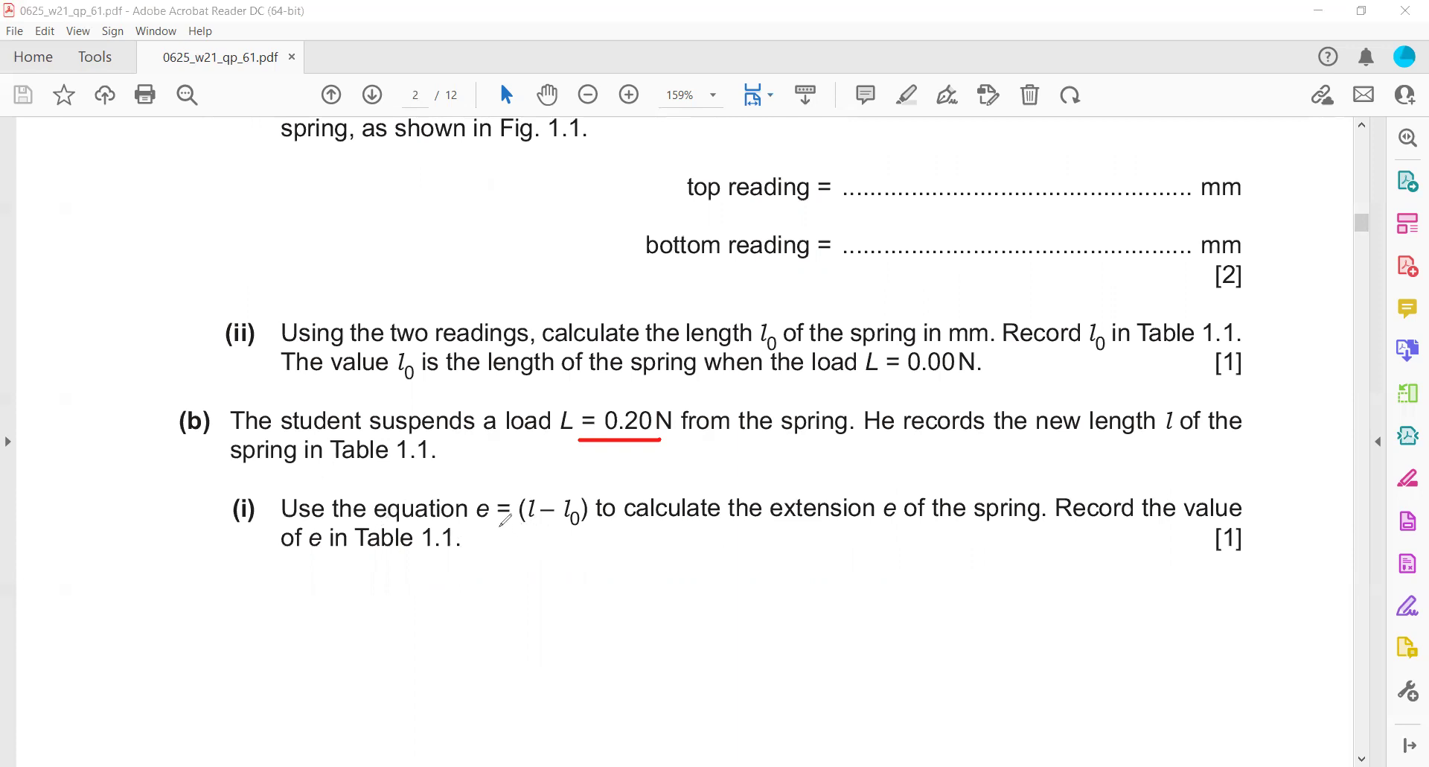
{"action": "left_click_drag", "start_coordinate": [462, 526], "coordinate": [577, 529]}
{"action": "key", "text": "Escape"}
Step: Underline the Table 1.1 reference, circle the l/mm heading, and add mm to the e/ heading
{"action": "scroll", "coordinate": [518, 422], "scroll_direction": "down", "scroll_amount": 10}
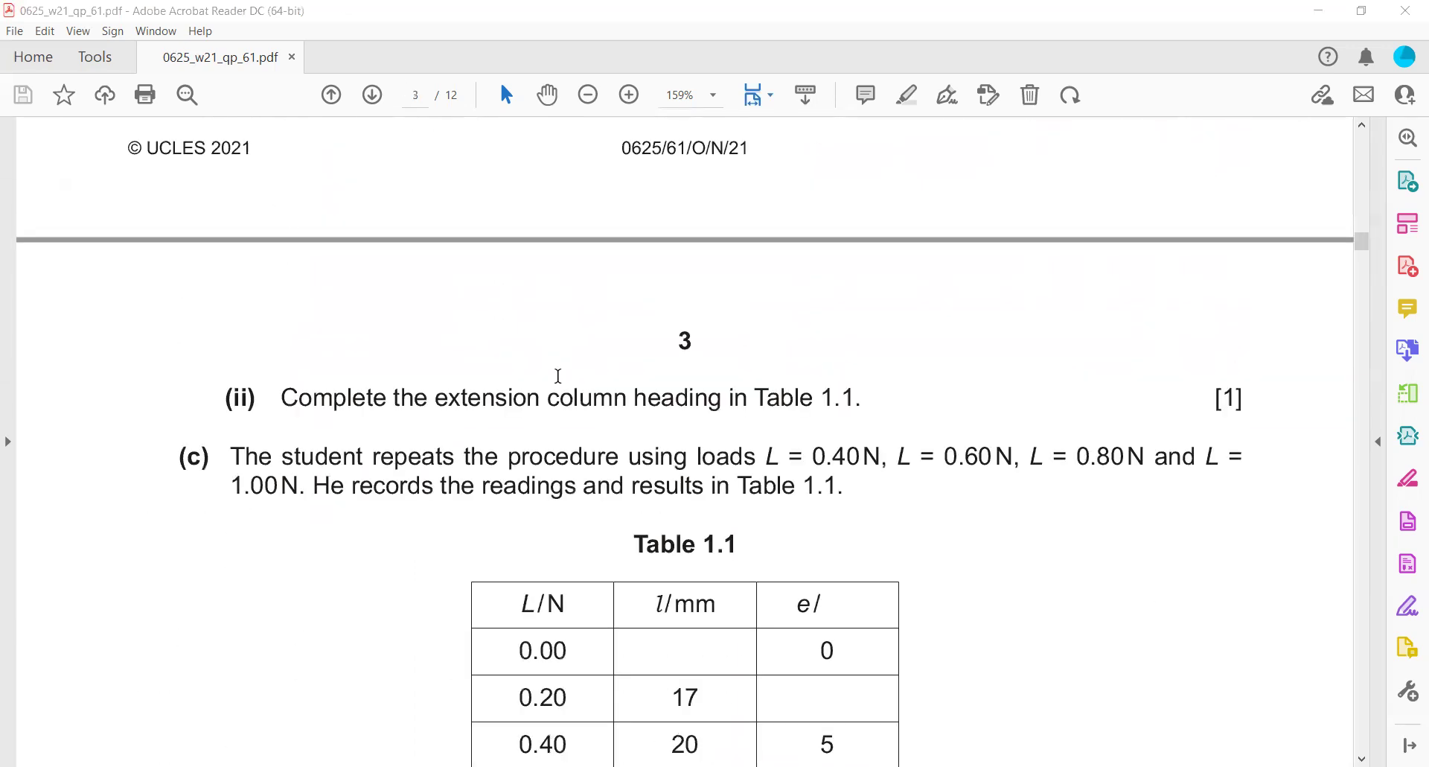
{"action": "scroll", "coordinate": [901, 408], "scroll_direction": "down", "scroll_amount": 4}
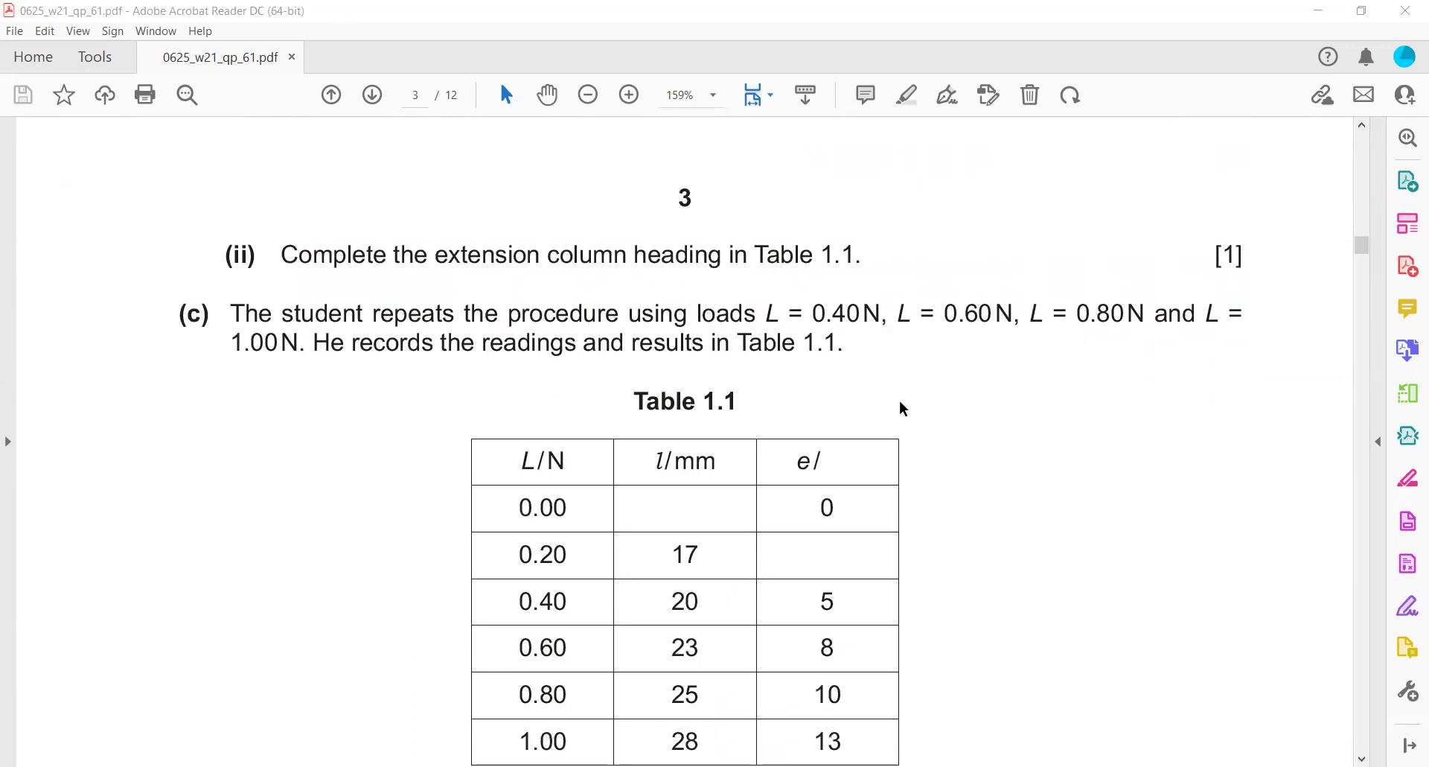
{"action": "scroll", "coordinate": [781, 227], "scroll_direction": "down", "scroll_amount": 2}
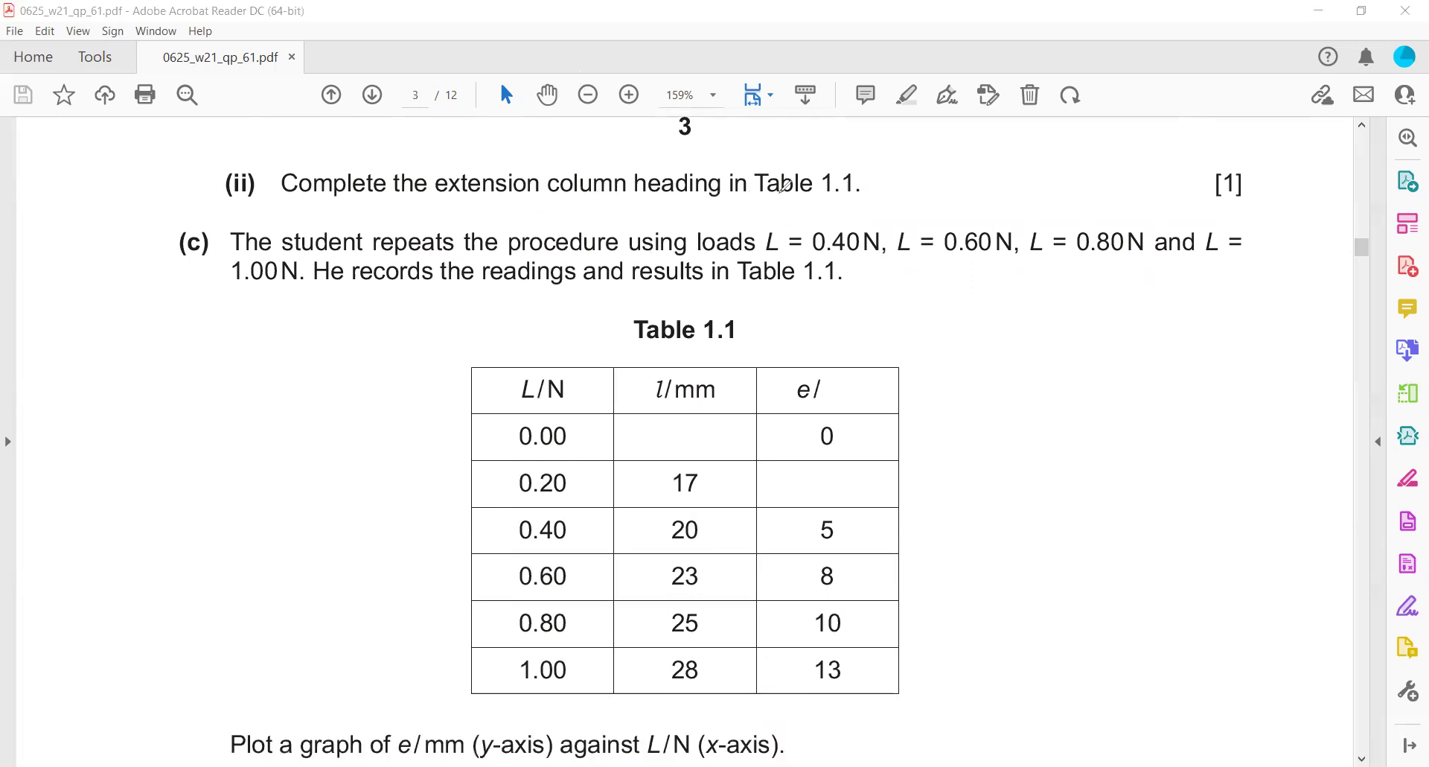
{"action": "left_click_drag", "start_coordinate": [649, 200], "coordinate": [860, 206]}
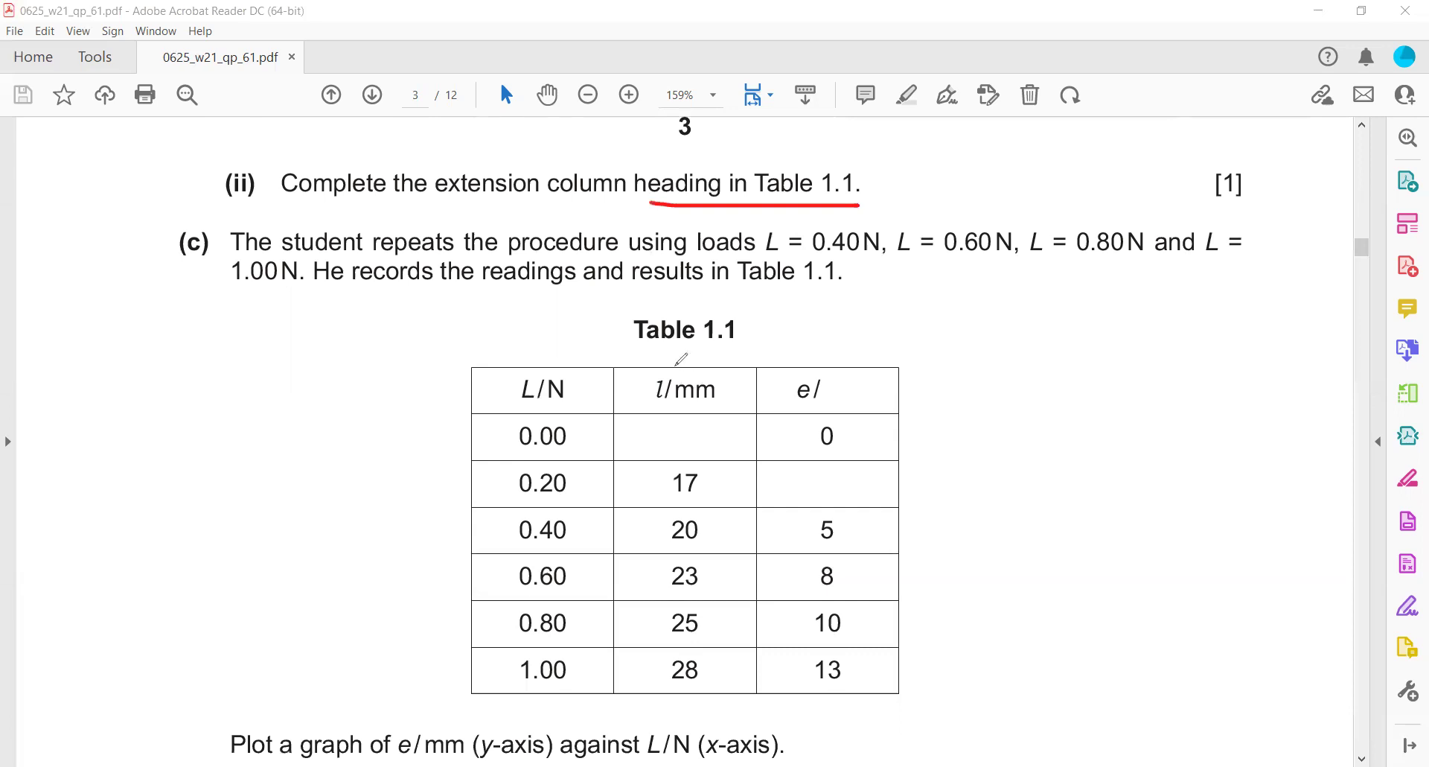
{"action": "mouse_move", "coordinate": [680, 364]}
{"action": "left_mouse_down"}
{"action": "mouse_move", "coordinate": [633, 383]}
{"action": "mouse_move", "coordinate": [737, 364]}
{"action": "mouse_move", "coordinate": [683, 360]}
{"action": "left_mouse_up"}
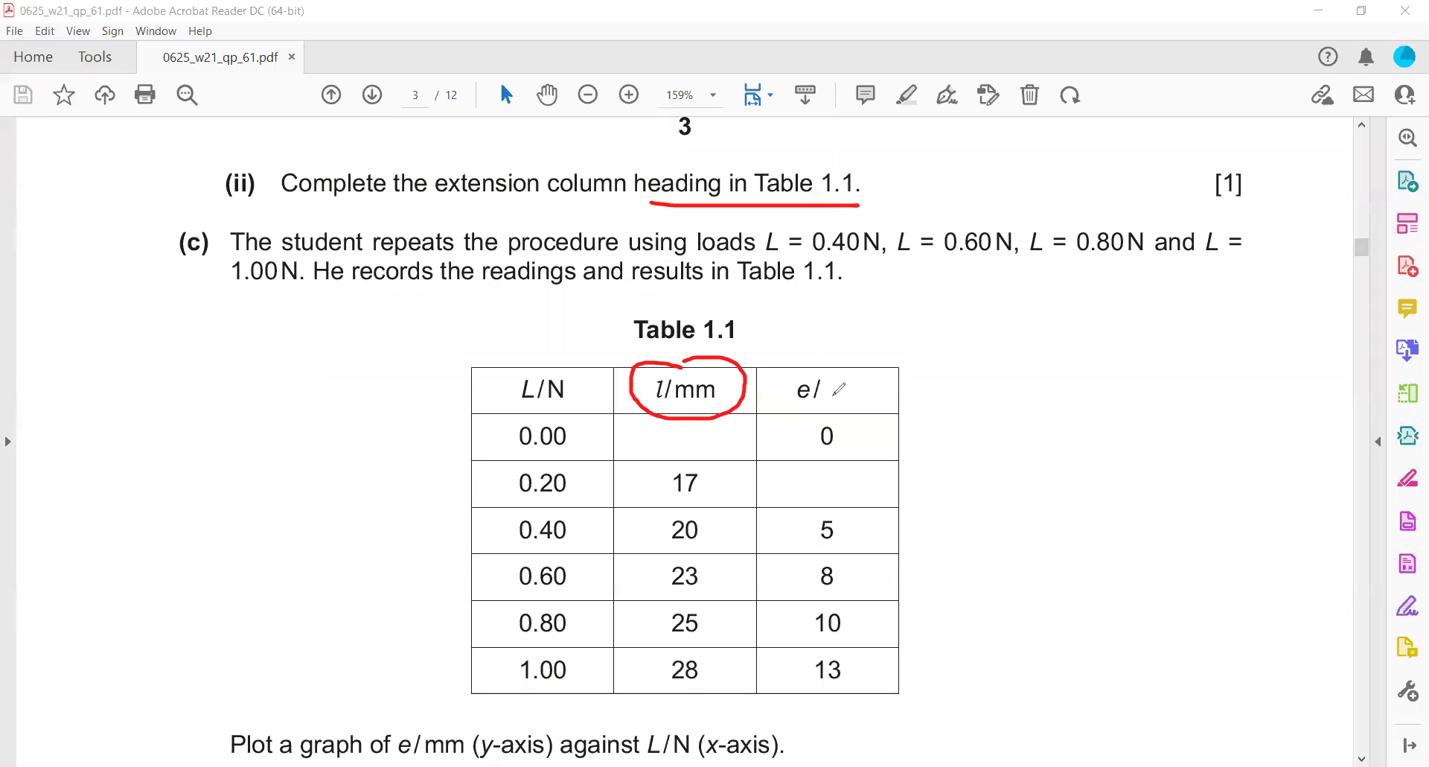
{"action": "left_click_drag", "start_coordinate": [832, 395], "coordinate": [881, 393]}
Step: Write 15 in the 0.00 row, dash the 0.00 and 0.20 rows, and enter extension 2 at 0.20 N
{"action": "mouse_move", "coordinate": [674, 435]}
{"action": "left_mouse_down"}
{"action": "mouse_move", "coordinate": [683, 454]}
{"action": "mouse_move", "coordinate": [699, 427]}
{"action": "left_mouse_up"}
{"action": "left_click_drag", "start_coordinate": [447, 439], "coordinate": [478, 439]}
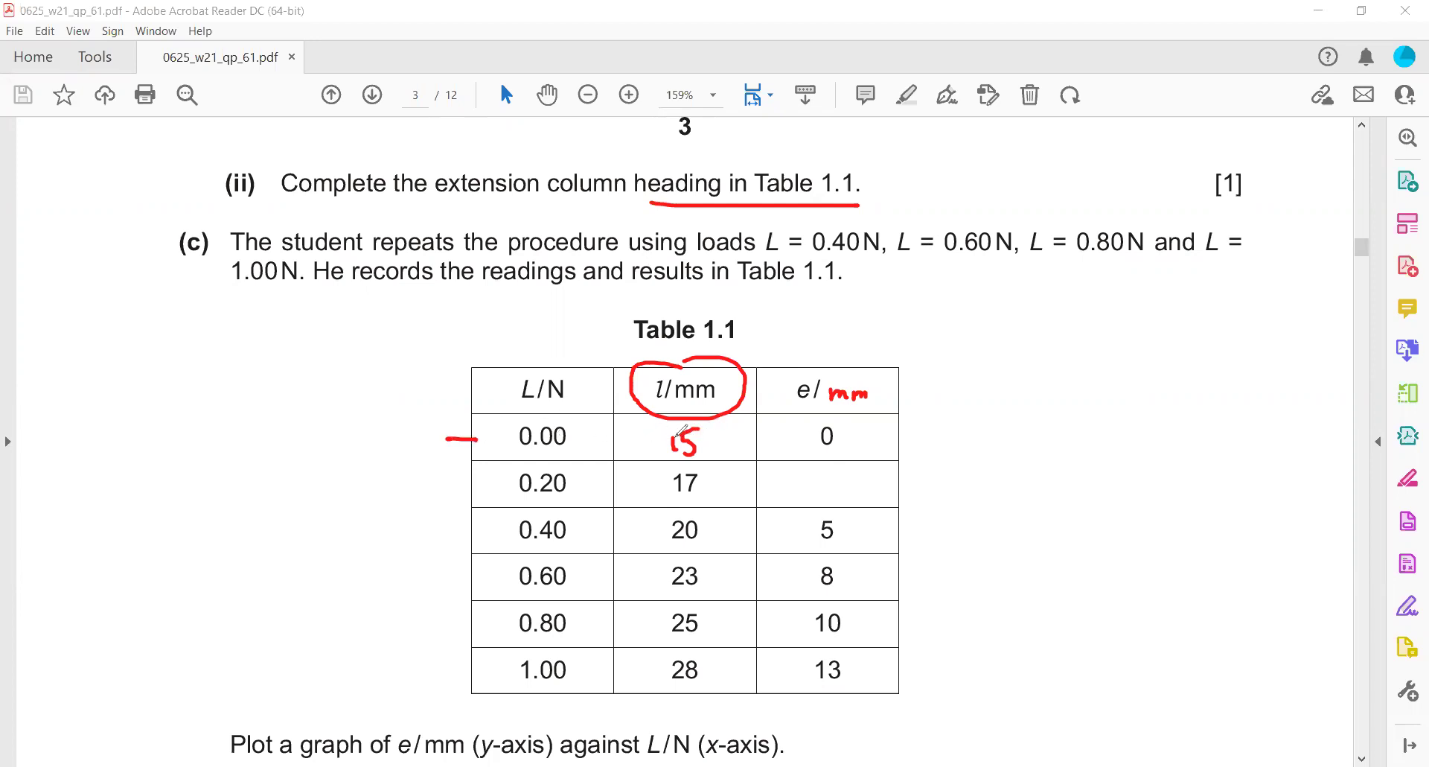
{"action": "left_click_drag", "start_coordinate": [624, 440], "coordinate": [603, 440]}
{"action": "left_click_drag", "start_coordinate": [466, 486], "coordinate": [454, 487]}
{"action": "left_click_drag", "start_coordinate": [601, 488], "coordinate": [623, 488]}
{"action": "left_click_drag", "start_coordinate": [821, 481], "coordinate": [841, 493]}
Step: Head margin columns L and e, and list loads 0 to 1.0 under L
{"action": "left_click_drag", "start_coordinate": [1203, 323], "coordinate": [1220, 354]}
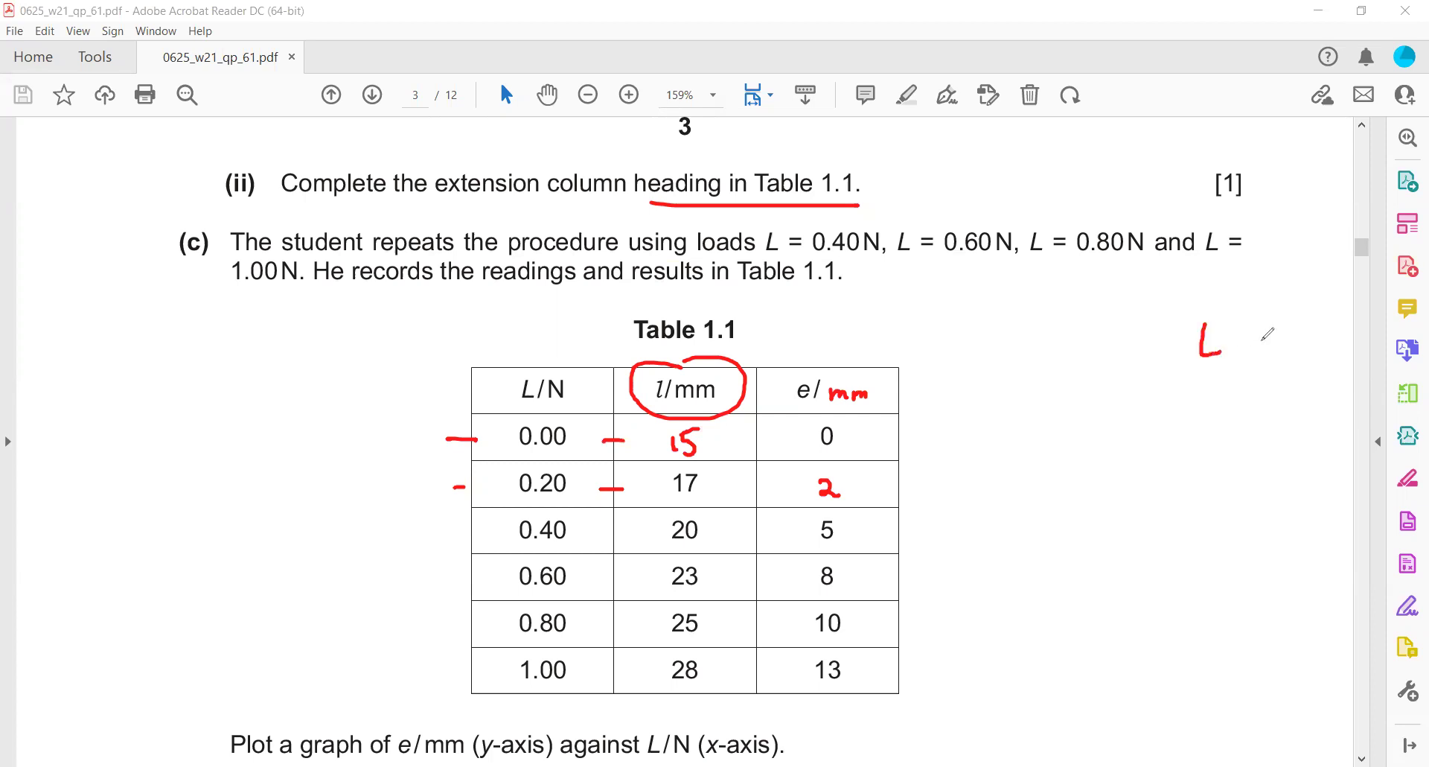
{"action": "mouse_move", "coordinate": [1320, 334]}
{"action": "left_mouse_down"}
{"action": "mouse_move", "coordinate": [1337, 326]}
{"action": "mouse_move", "coordinate": [1341, 341]}
{"action": "left_mouse_up"}
{"action": "mouse_move", "coordinate": [1193, 411]}
{"action": "left_mouse_down"}
{"action": "mouse_move", "coordinate": [1207, 407]}
{"action": "mouse_move", "coordinate": [1193, 402]}
{"action": "left_mouse_up"}
{"action": "left_click", "coordinate": [1185, 456]}
{"action": "left_click_drag", "start_coordinate": [1189, 453], "coordinate": [1189, 456]}
{"action": "left_click_drag", "start_coordinate": [1201, 462], "coordinate": [1221, 469]}
{"action": "mouse_move", "coordinate": [1193, 515]}
{"action": "left_mouse_down"}
{"action": "mouse_move", "coordinate": [1220, 529]}
{"action": "mouse_move", "coordinate": [1185, 559]}
{"action": "left_mouse_up"}
{"action": "left_click", "coordinate": [1211, 515]}
{"action": "left_click", "coordinate": [1201, 567]}
{"action": "left_click_drag", "start_coordinate": [1219, 559], "coordinate": [1214, 569]}
{"action": "left_click_drag", "start_coordinate": [1195, 622], "coordinate": [1217, 626]}
{"action": "left_click", "coordinate": [1201, 631]}
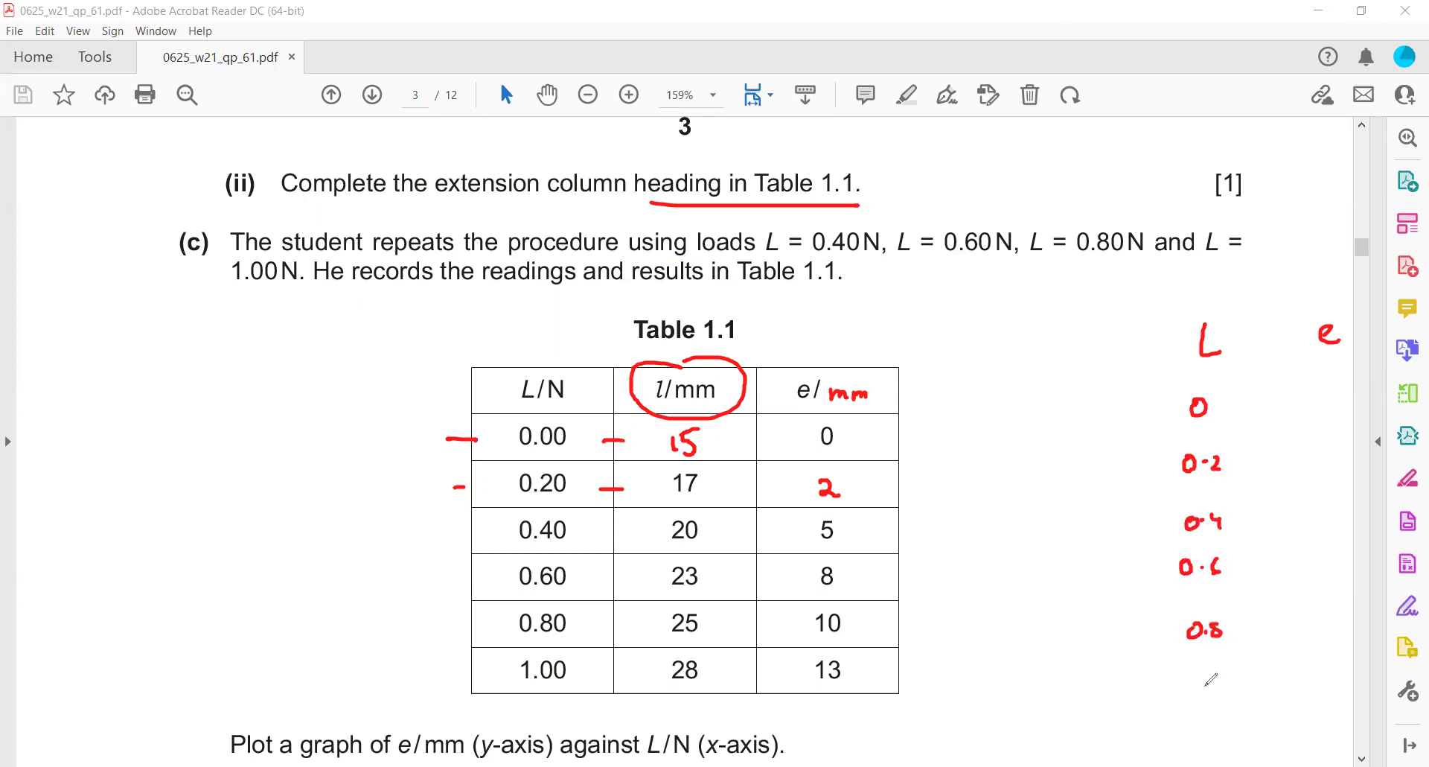
{"action": "left_click_drag", "start_coordinate": [1205, 673], "coordinate": [1209, 694]}
{"action": "left_click", "coordinate": [1216, 686]}
{"action": "left_click_drag", "start_coordinate": [1232, 681], "coordinate": [1229, 681]}
Step: List the extensions 0, 2, 5, 8, 10, 13 under e
{"action": "left_click_drag", "start_coordinate": [1338, 393], "coordinate": [1337, 394]}
{"action": "left_click", "coordinate": [1332, 448]}
{"action": "mouse_move", "coordinate": [1331, 449]}
{"action": "left_mouse_down"}
{"action": "mouse_move", "coordinate": [1345, 463]}
{"action": "mouse_move", "coordinate": [1332, 522]}
{"action": "mouse_move", "coordinate": [1344, 560]}
{"action": "left_mouse_up"}
{"action": "left_click_drag", "start_coordinate": [1332, 611], "coordinate": [1334, 638]}
{"action": "left_click_drag", "start_coordinate": [1348, 624], "coordinate": [1347, 625]}
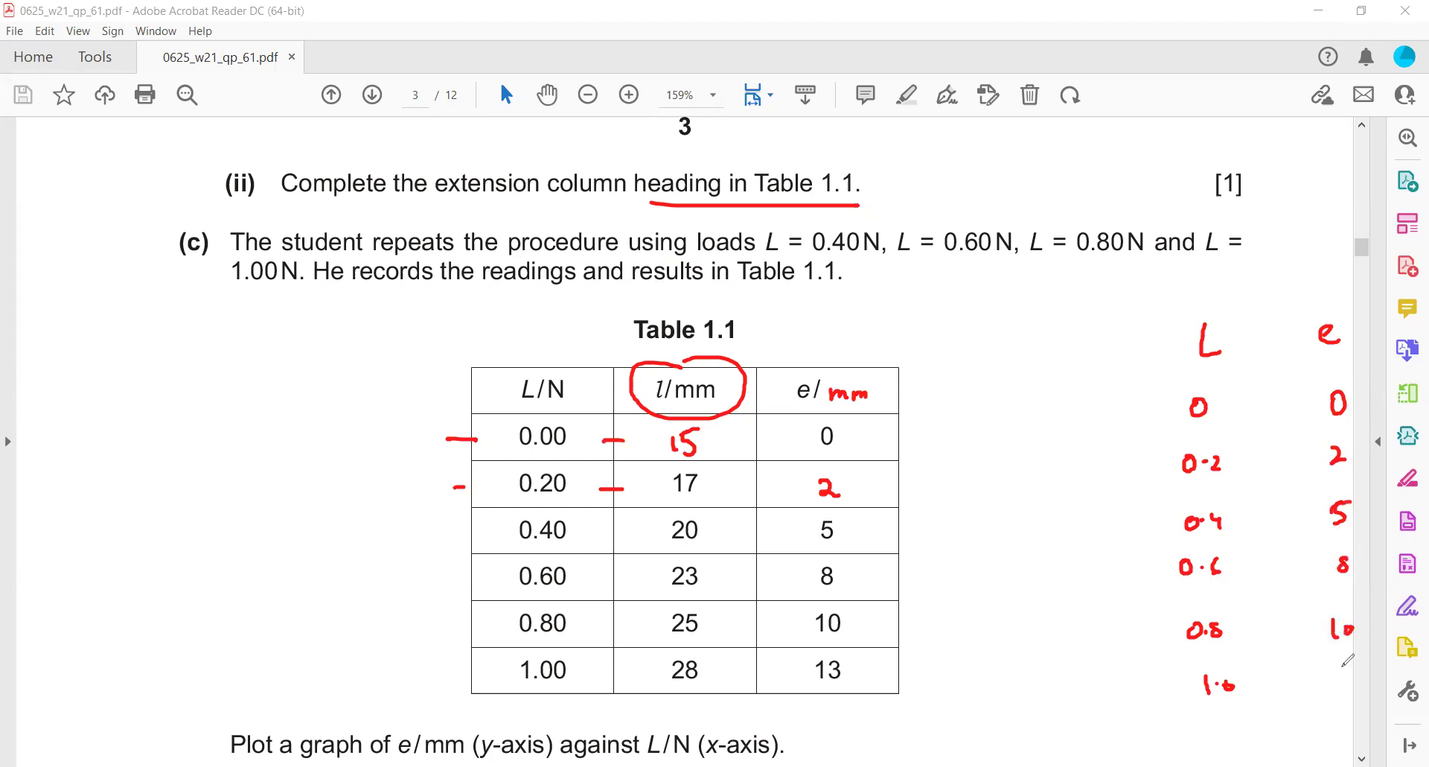
{"action": "left_click_drag", "start_coordinate": [1334, 686], "coordinate": [1342, 701]}
Step: Erase the circle, 15, dashes, 2 and mm marks from Table 1.1
{"action": "mouse_move", "coordinate": [687, 455]}
{"action": "left_mouse_down"}
{"action": "mouse_move", "coordinate": [595, 476]}
{"action": "mouse_move", "coordinate": [456, 430]}
{"action": "left_mouse_up"}
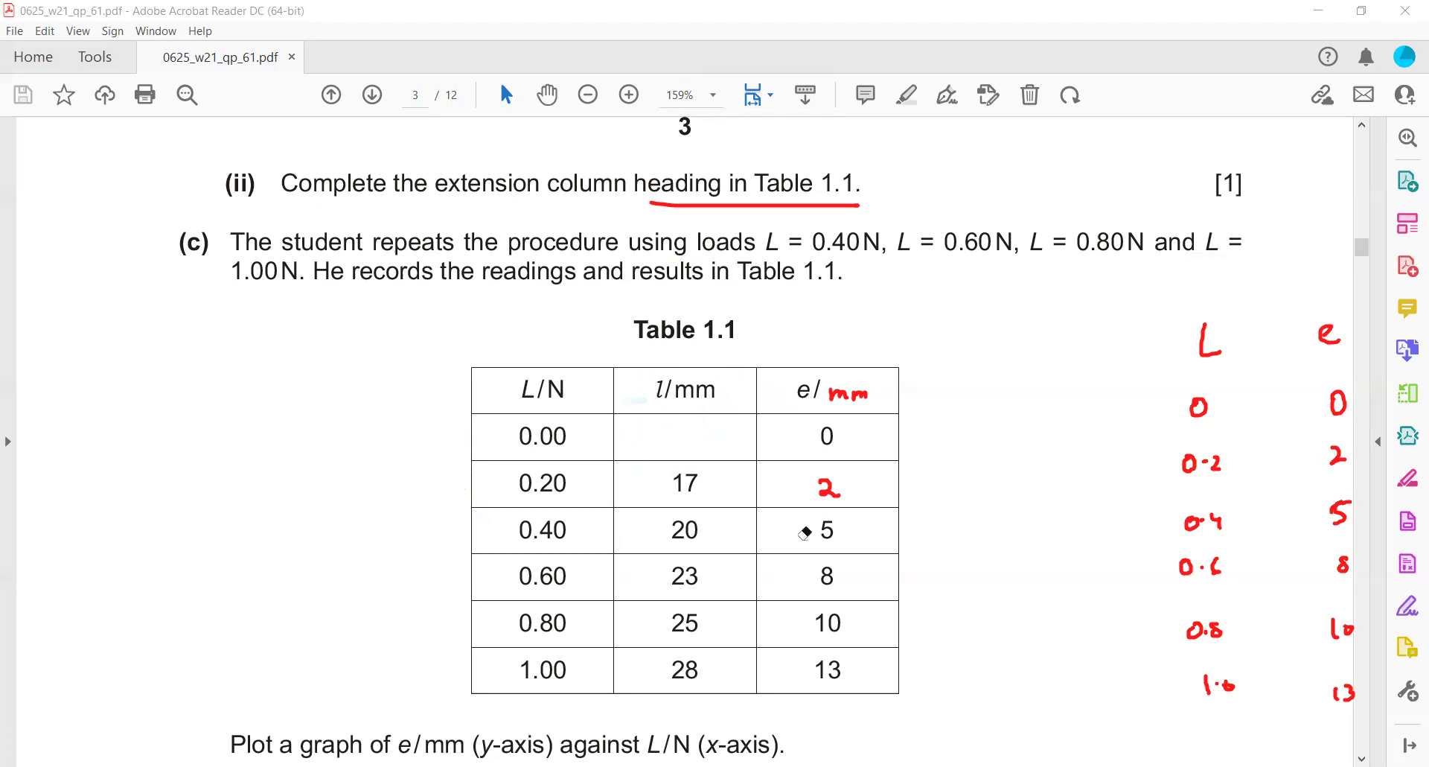
{"action": "left_click_drag", "start_coordinate": [804, 534], "coordinate": [830, 476]}
{"action": "left_click_drag", "start_coordinate": [861, 390], "coordinate": [834, 393]}
Step: Erase the stray underline below the table's last row
{"action": "scroll", "coordinate": [525, 328], "scroll_direction": "down", "scroll_amount": 10}
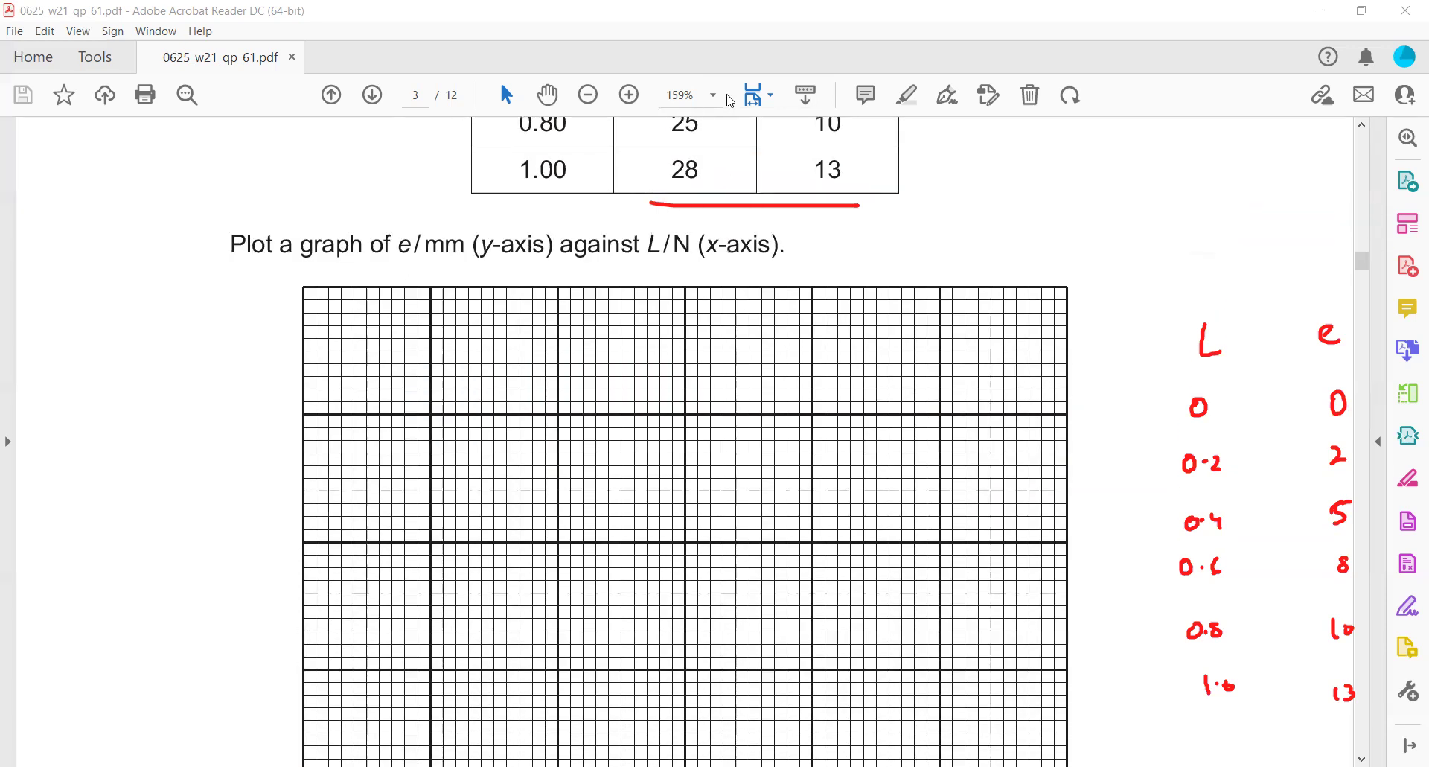
{"action": "left_click_drag", "start_coordinate": [741, 216], "coordinate": [662, 176]}
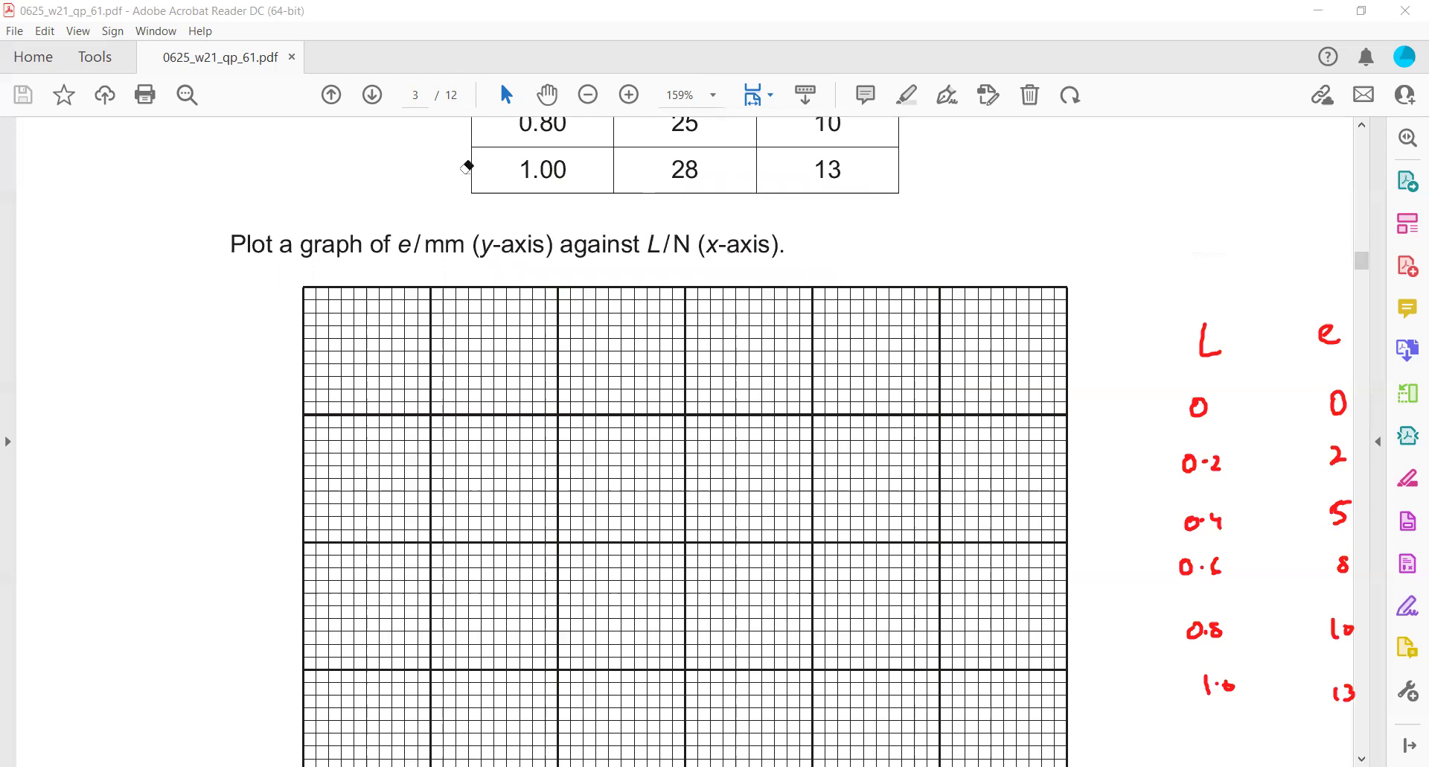
{"action": "scroll", "coordinate": [446, 178], "scroll_direction": "down", "scroll_amount": 3}
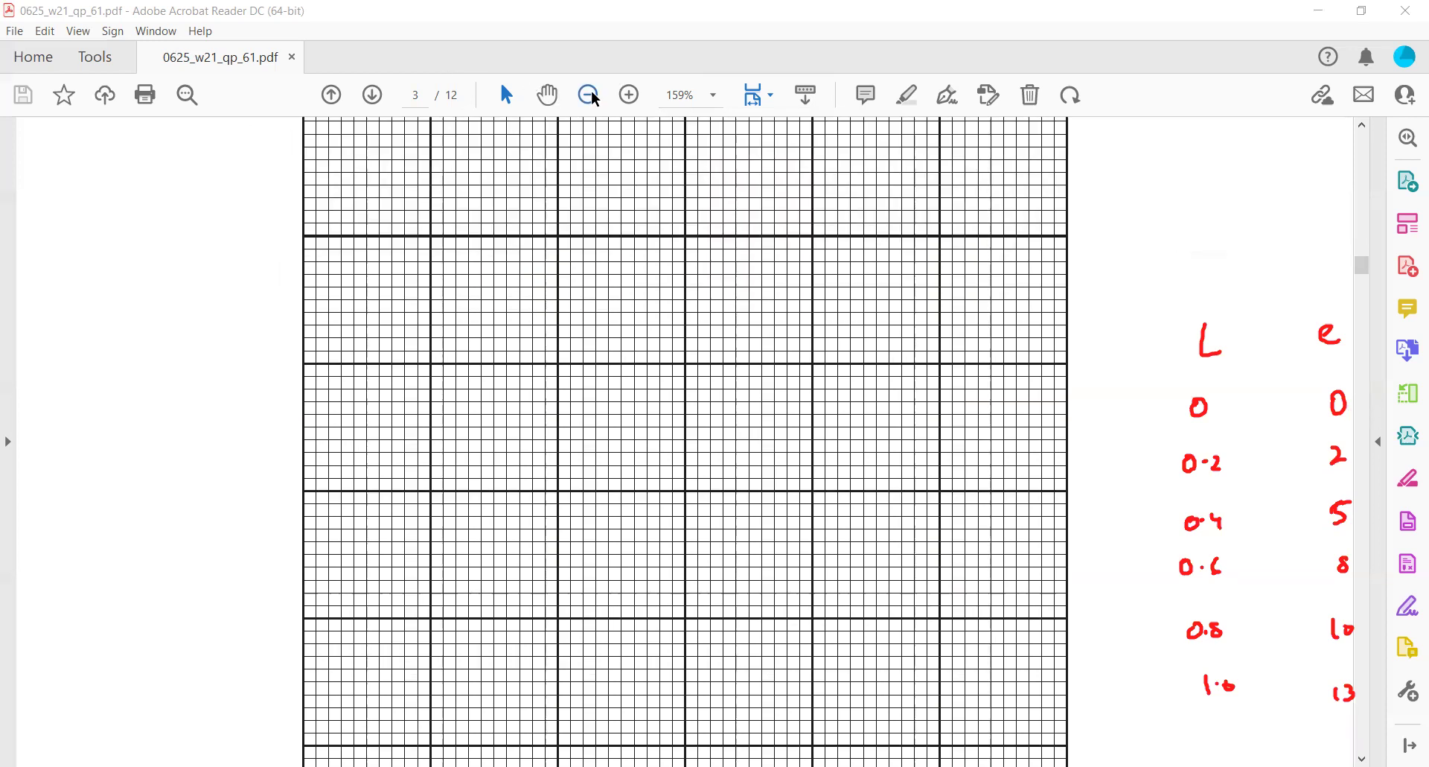
Step: Zoom out twice and back in once to frame the graph grid at 125%
{"action": "left_click", "coordinate": [587, 96]}
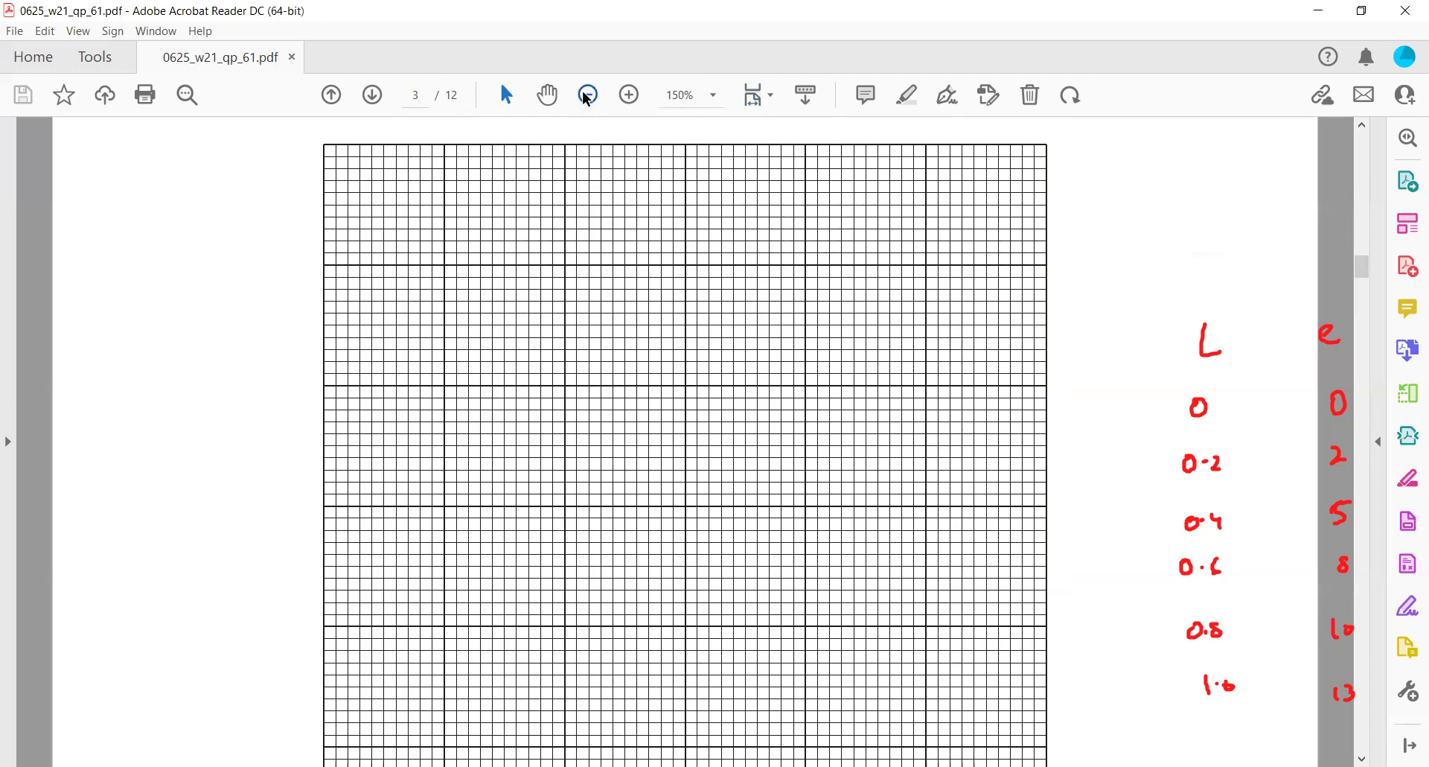
{"action": "scroll", "coordinate": [683, 358], "scroll_direction": "up", "scroll_amount": 2}
{"action": "scroll", "coordinate": [683, 358], "scroll_direction": "down", "scroll_amount": 4}
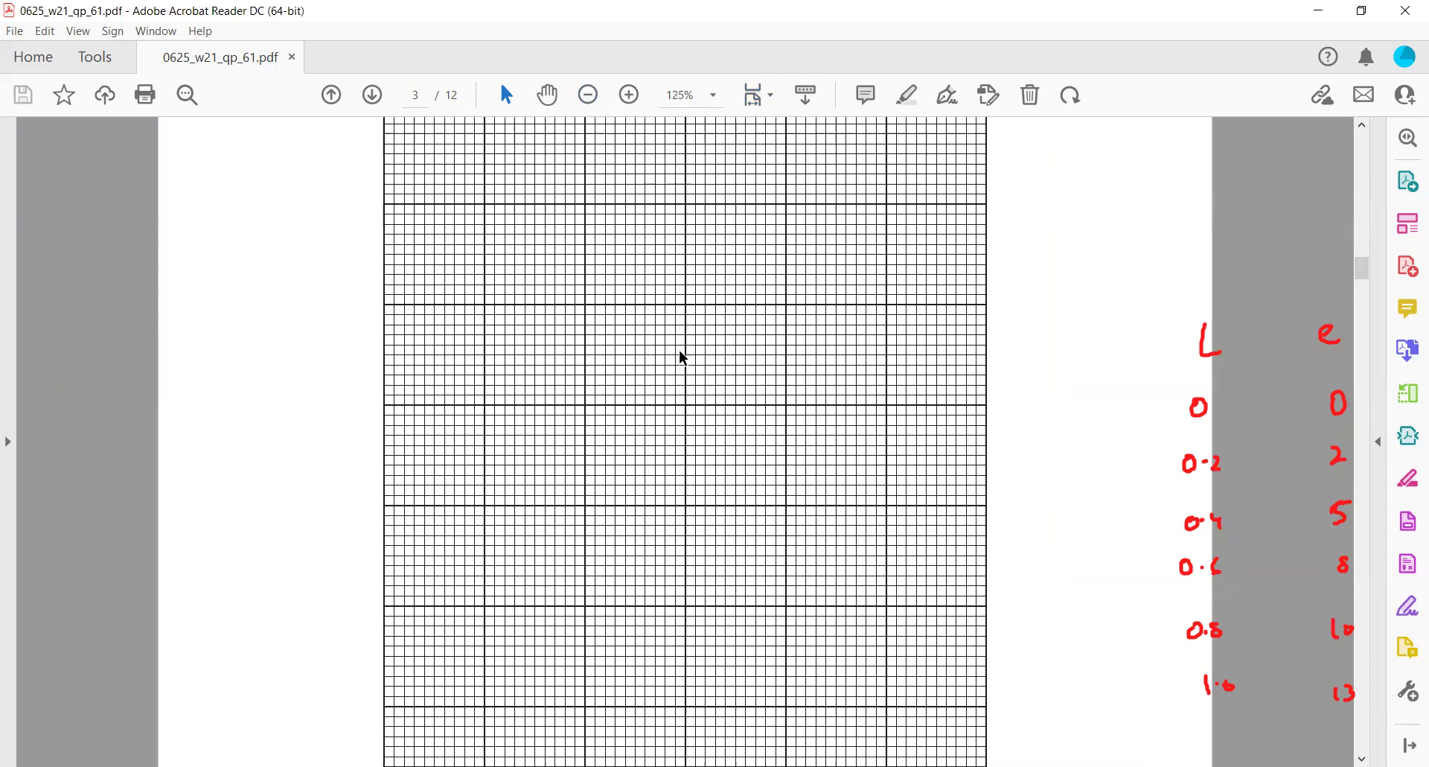
{"action": "left_click", "coordinate": [588, 95]}
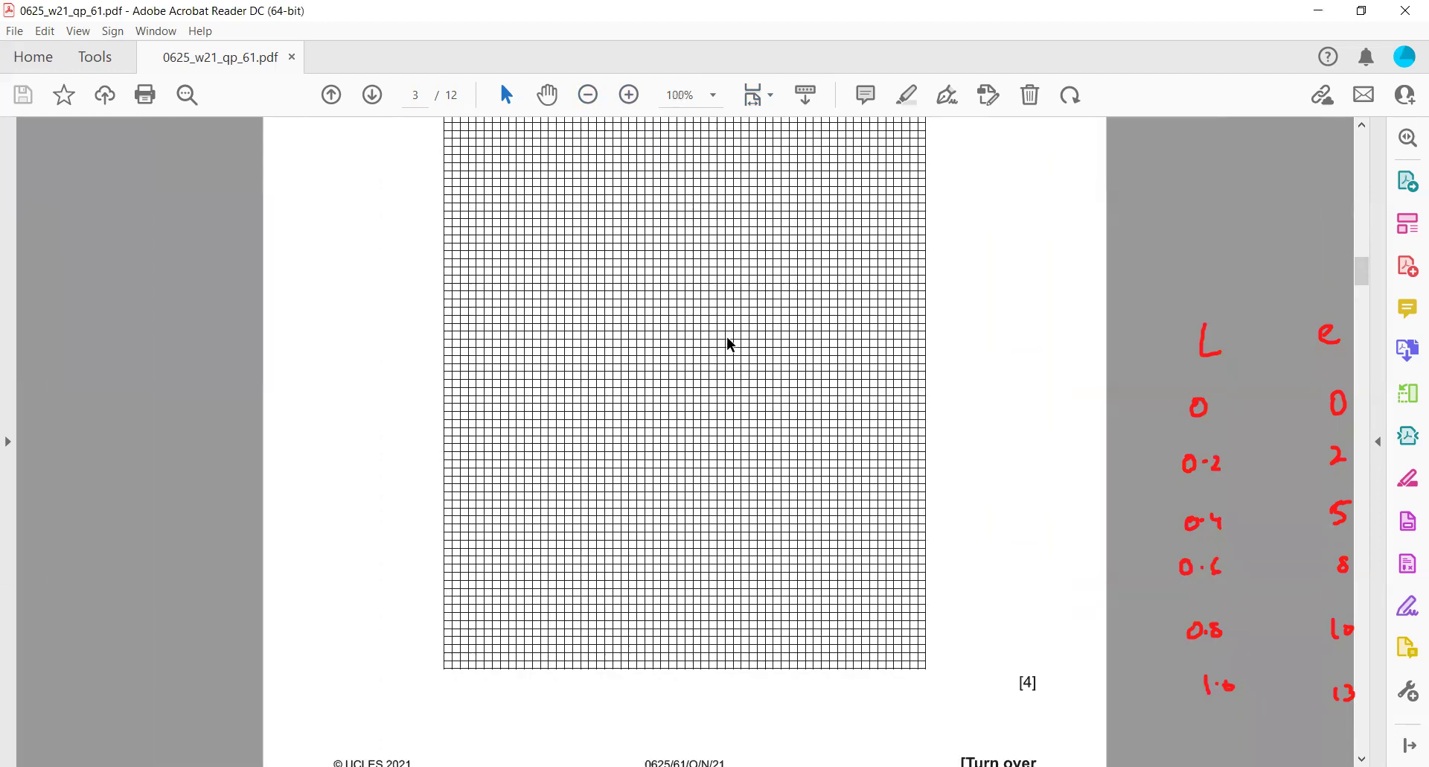
{"action": "scroll", "coordinate": [728, 342], "scroll_direction": "up", "scroll_amount": 2}
{"action": "scroll", "coordinate": [732, 343], "scroll_direction": "down", "scroll_amount": 1}
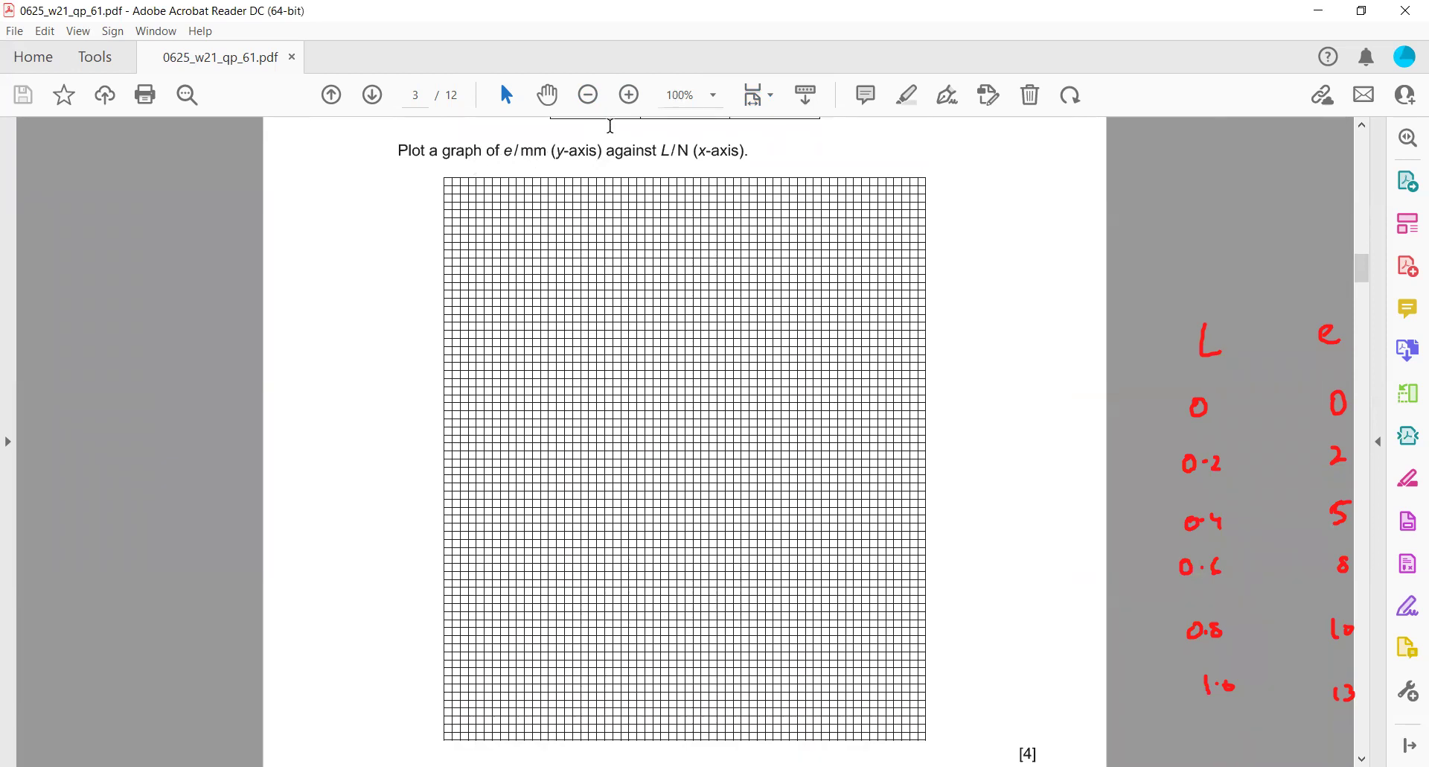
{"action": "left_click", "coordinate": [630, 95]}
{"action": "scroll", "coordinate": [726, 327], "scroll_direction": "down", "scroll_amount": 4}
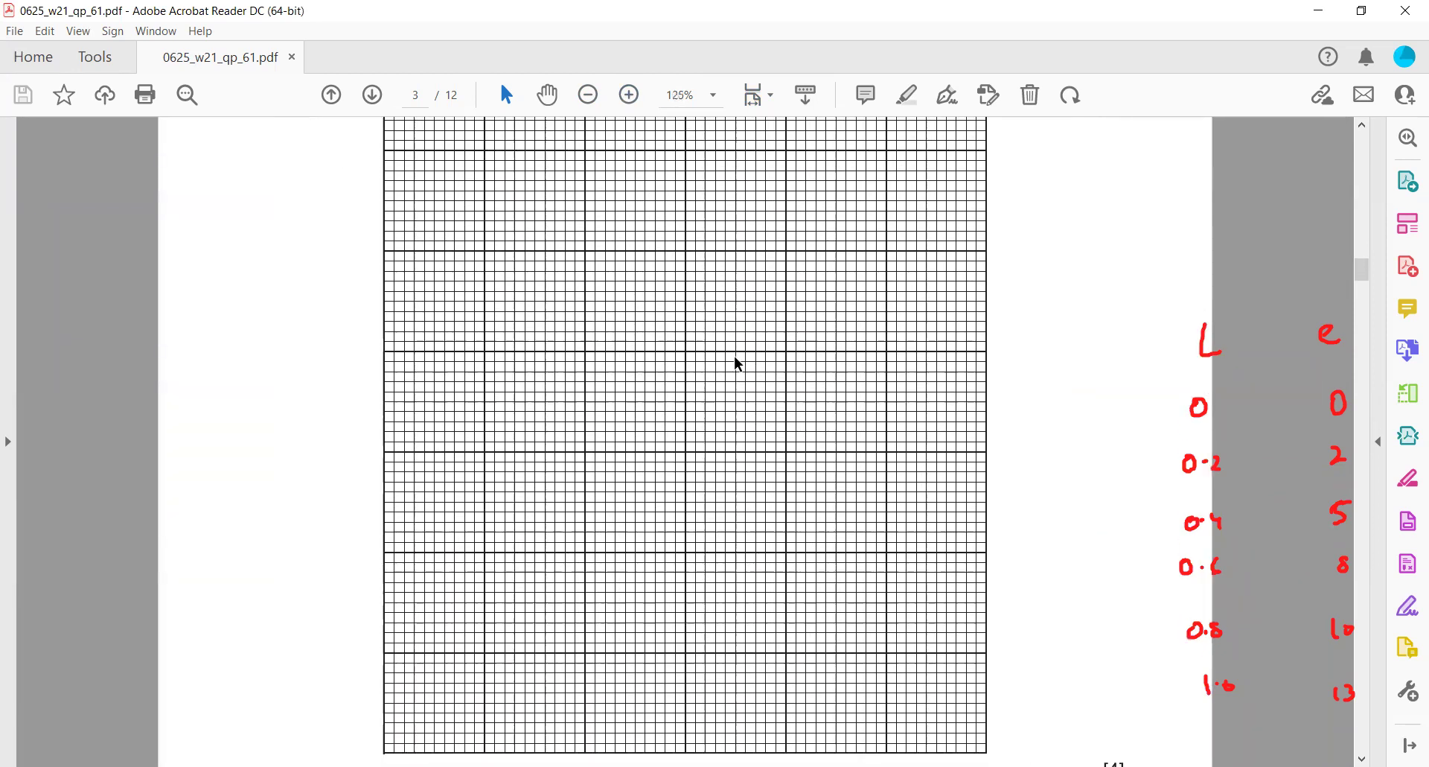
{"action": "scroll", "coordinate": [734, 386], "scroll_direction": "up", "scroll_amount": 1}
{"action": "scroll", "coordinate": [791, 548], "scroll_direction": "down", "scroll_amount": 1}
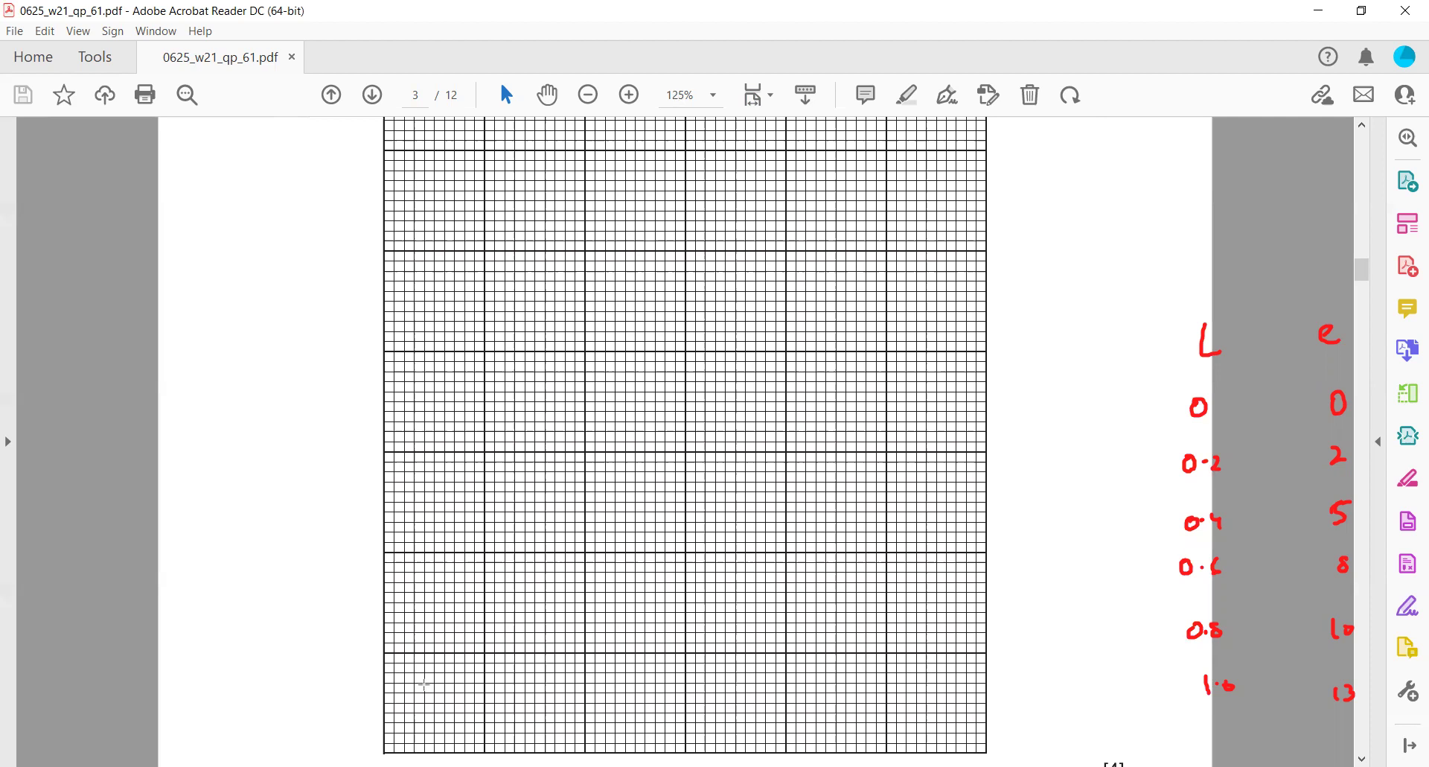
Step: Draw red arrowed axes along the grid's bottom and left edges, labelled L/N and e/mm
{"action": "left_click_drag", "start_coordinate": [381, 750], "coordinate": [1072, 752]}
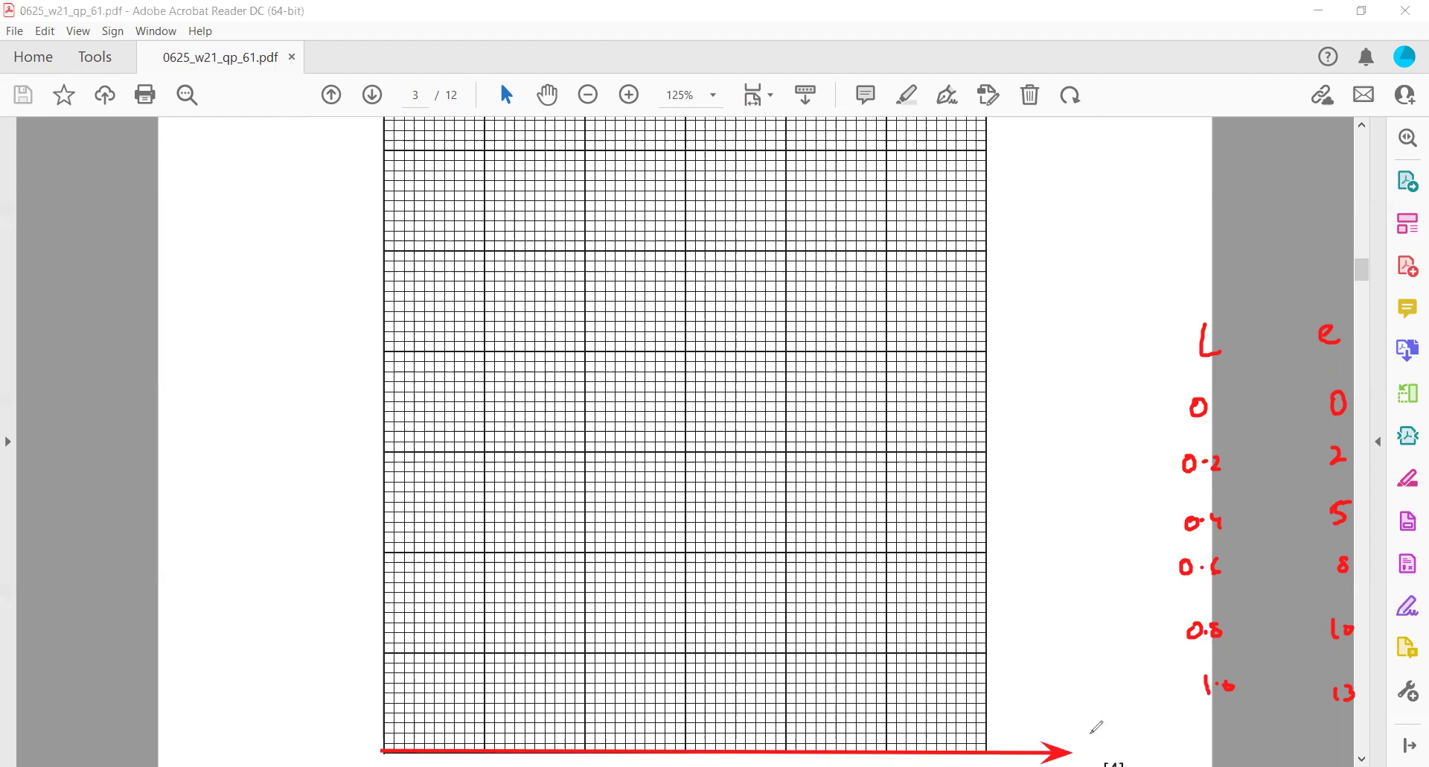
{"action": "mouse_move", "coordinate": [1114, 755]}
{"action": "left_mouse_down"}
{"action": "mouse_move", "coordinate": [1121, 717]}
{"action": "mouse_move", "coordinate": [1146, 727]}
{"action": "left_mouse_up"}
{"action": "left_click_drag", "start_coordinate": [384, 736], "coordinate": [397, 222]}
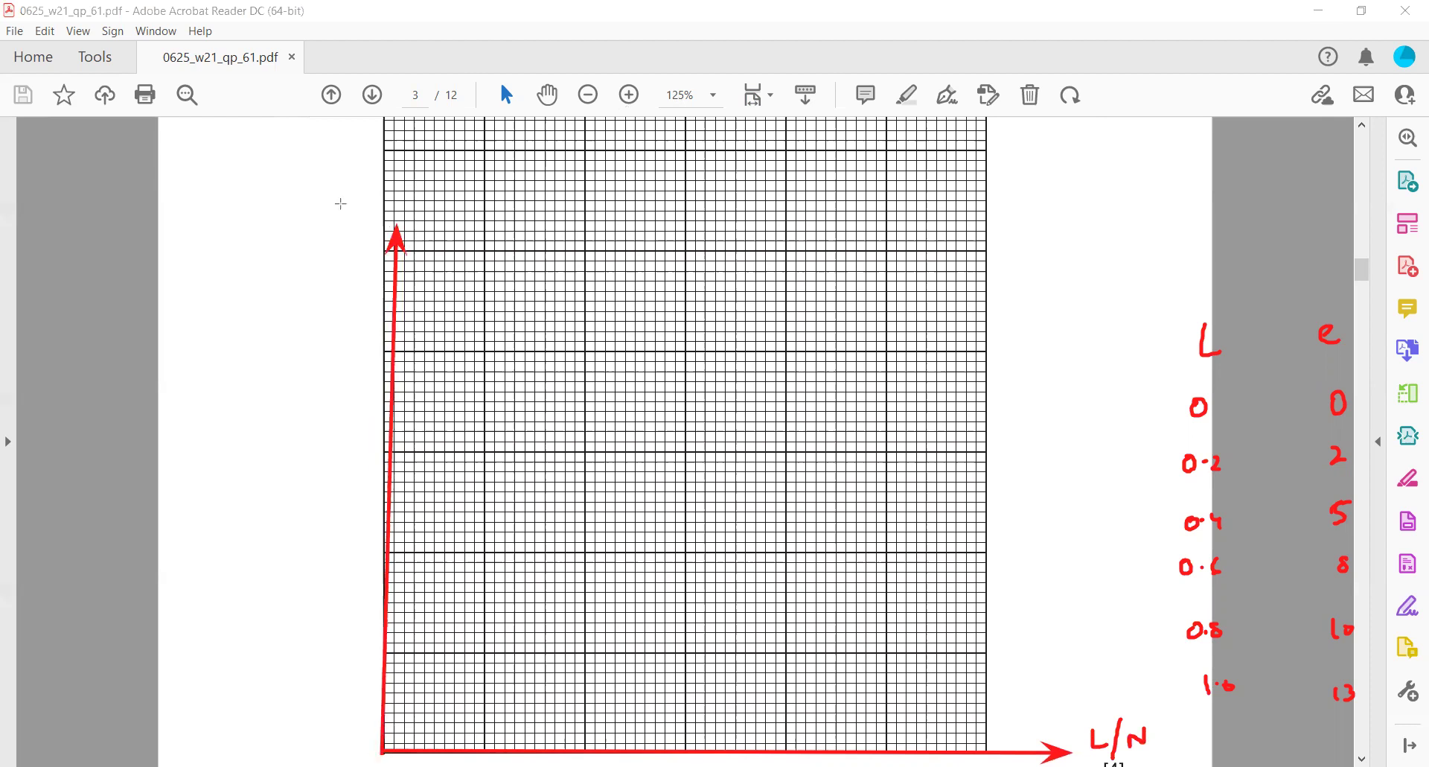
{"action": "key", "text": "ctrl+z"}
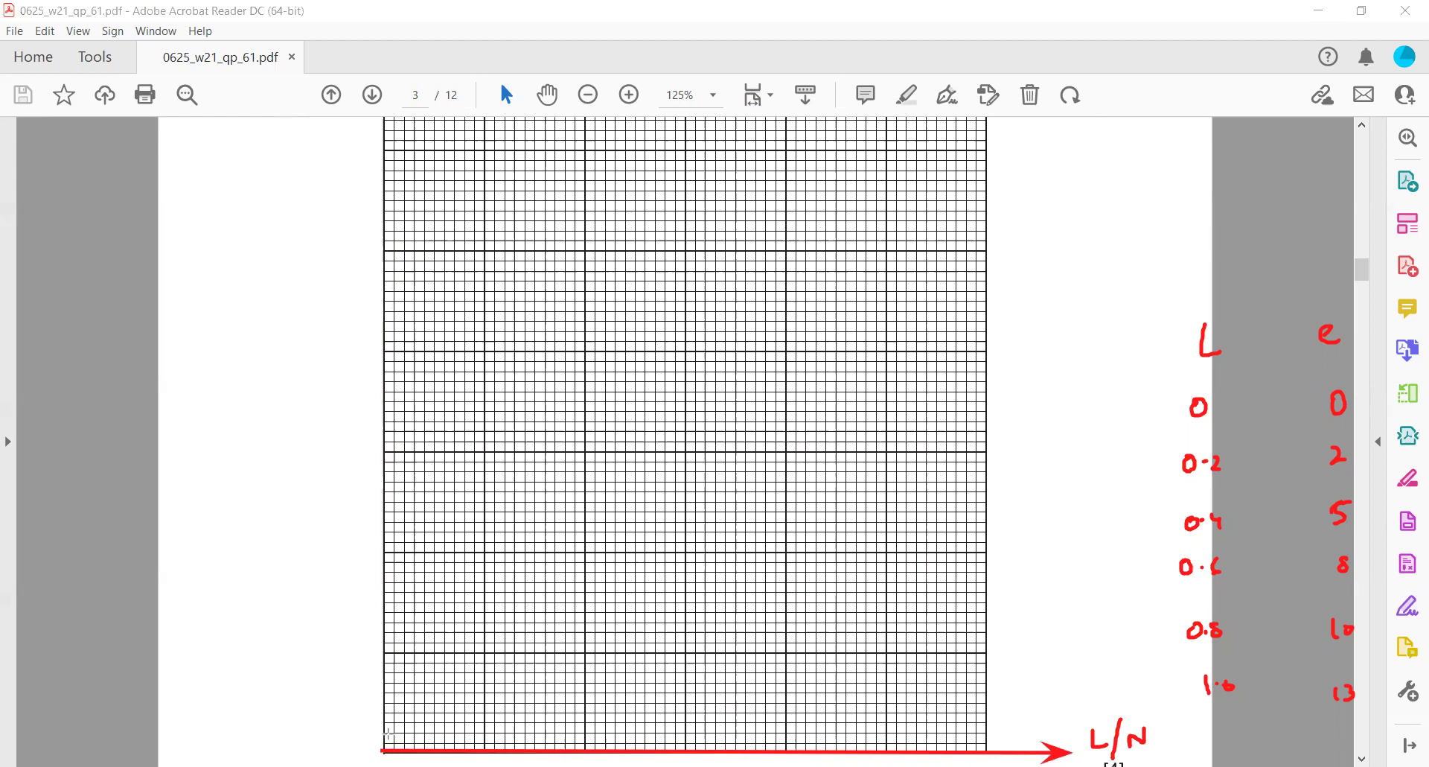
{"action": "left_click_drag", "start_coordinate": [386, 748], "coordinate": [384, 120]}
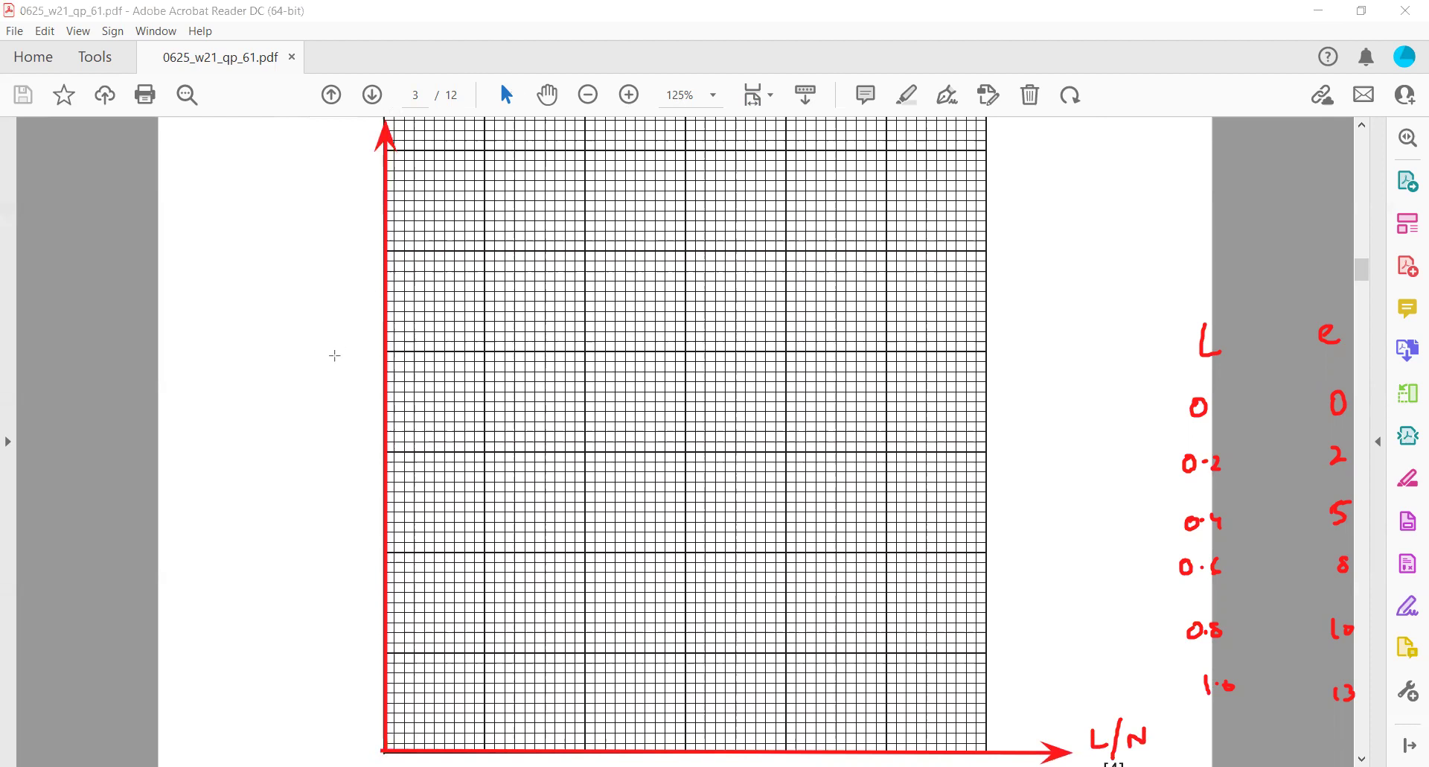
{"action": "mouse_move", "coordinate": [265, 394]}
{"action": "left_mouse_down"}
{"action": "mouse_move", "coordinate": [277, 387]}
{"action": "mouse_move", "coordinate": [284, 404]}
{"action": "left_mouse_up"}
{"action": "mouse_move", "coordinate": [295, 358]}
{"action": "left_mouse_down"}
{"action": "mouse_move", "coordinate": [290, 421]}
{"action": "mouse_move", "coordinate": [320, 394]}
{"action": "left_mouse_up"}
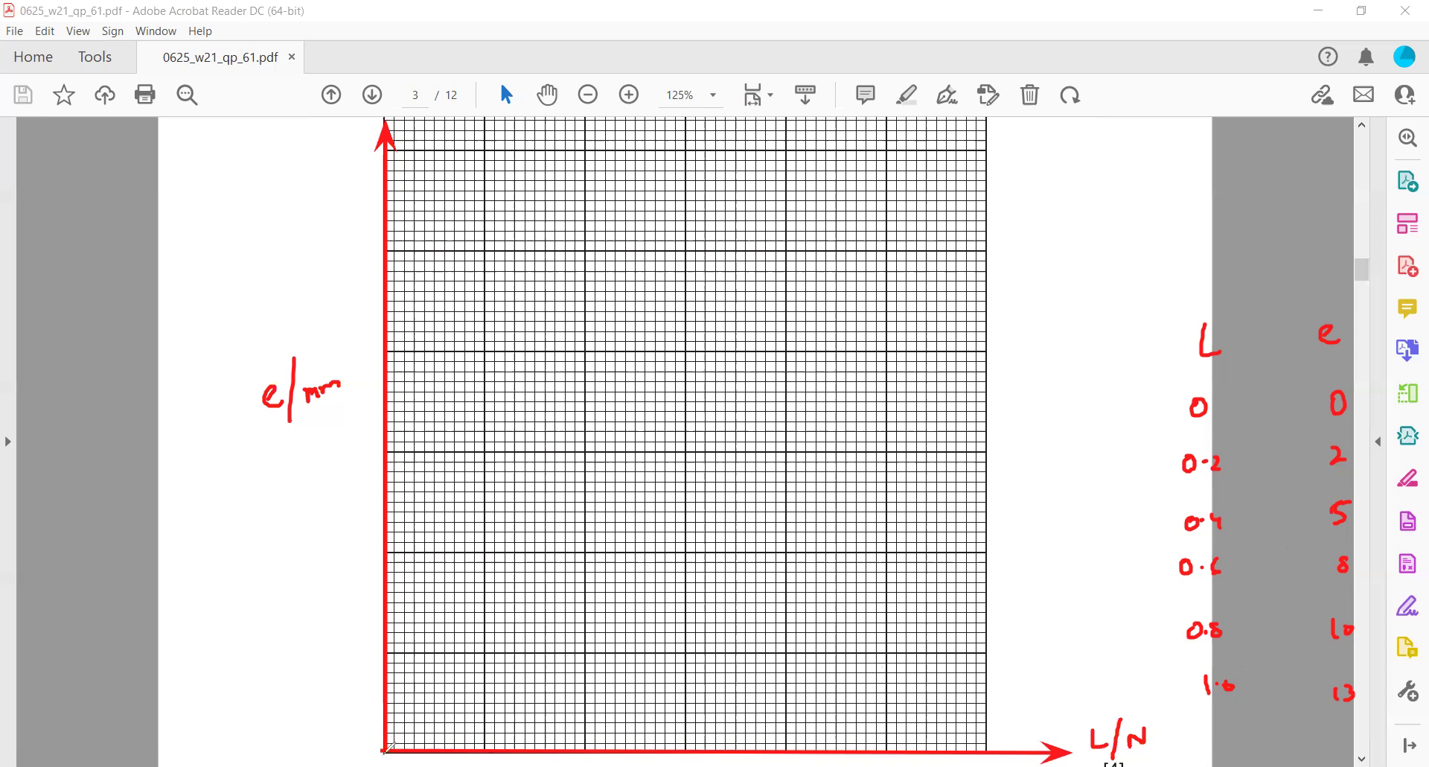
Step: Mark the origin 0 and add L/N axis ticks labelled 0.2 through 1.2
{"action": "left_click_drag", "start_coordinate": [381, 752], "coordinate": [379, 750]}
{"action": "left_click_drag", "start_coordinate": [585, 741], "coordinate": [603, 761]}
{"action": "left_click_drag", "start_coordinate": [685, 740], "coordinate": [696, 760]}
{"action": "left_click_drag", "start_coordinate": [786, 741], "coordinate": [799, 763]}
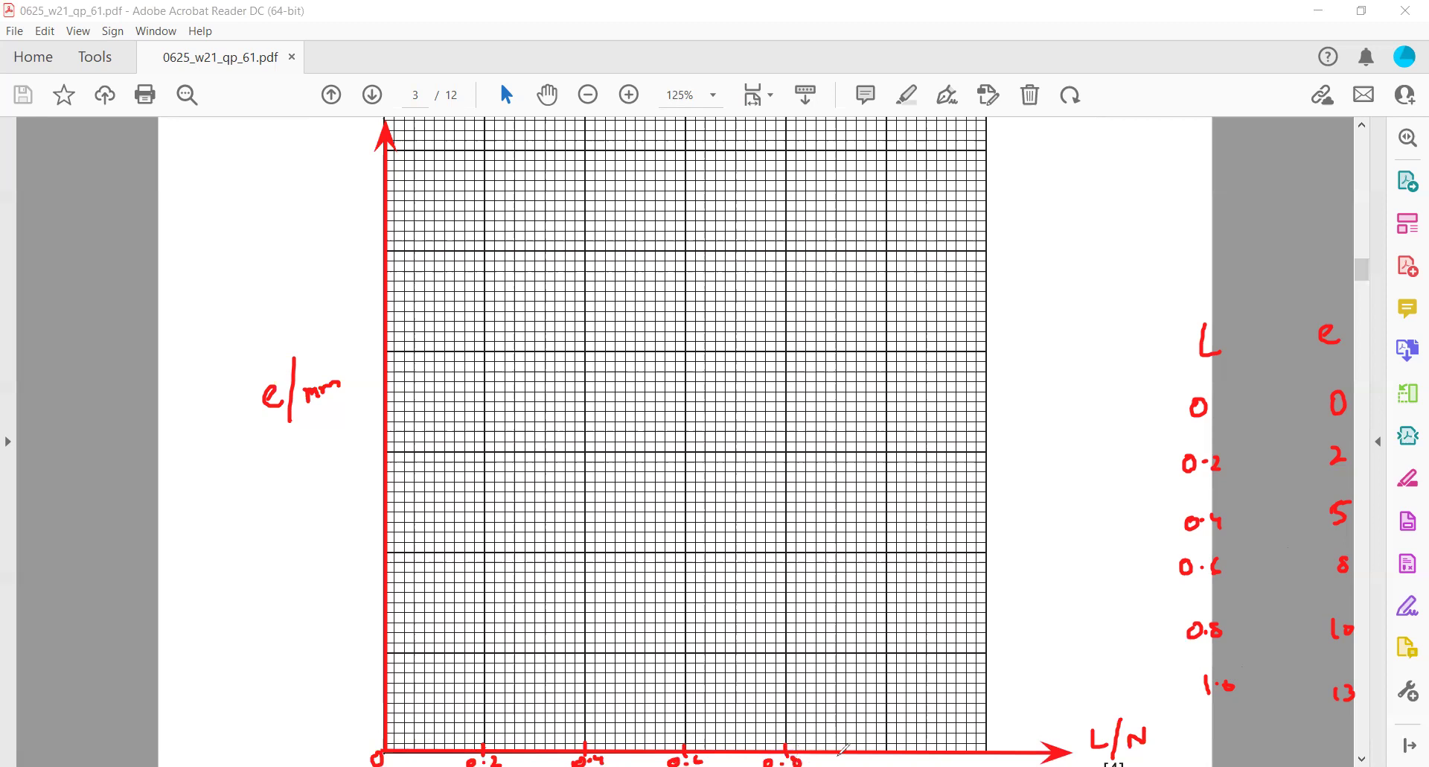
{"action": "left_click_drag", "start_coordinate": [886, 741], "coordinate": [903, 763]}
{"action": "left_click_drag", "start_coordinate": [986, 741], "coordinate": [1007, 764]}
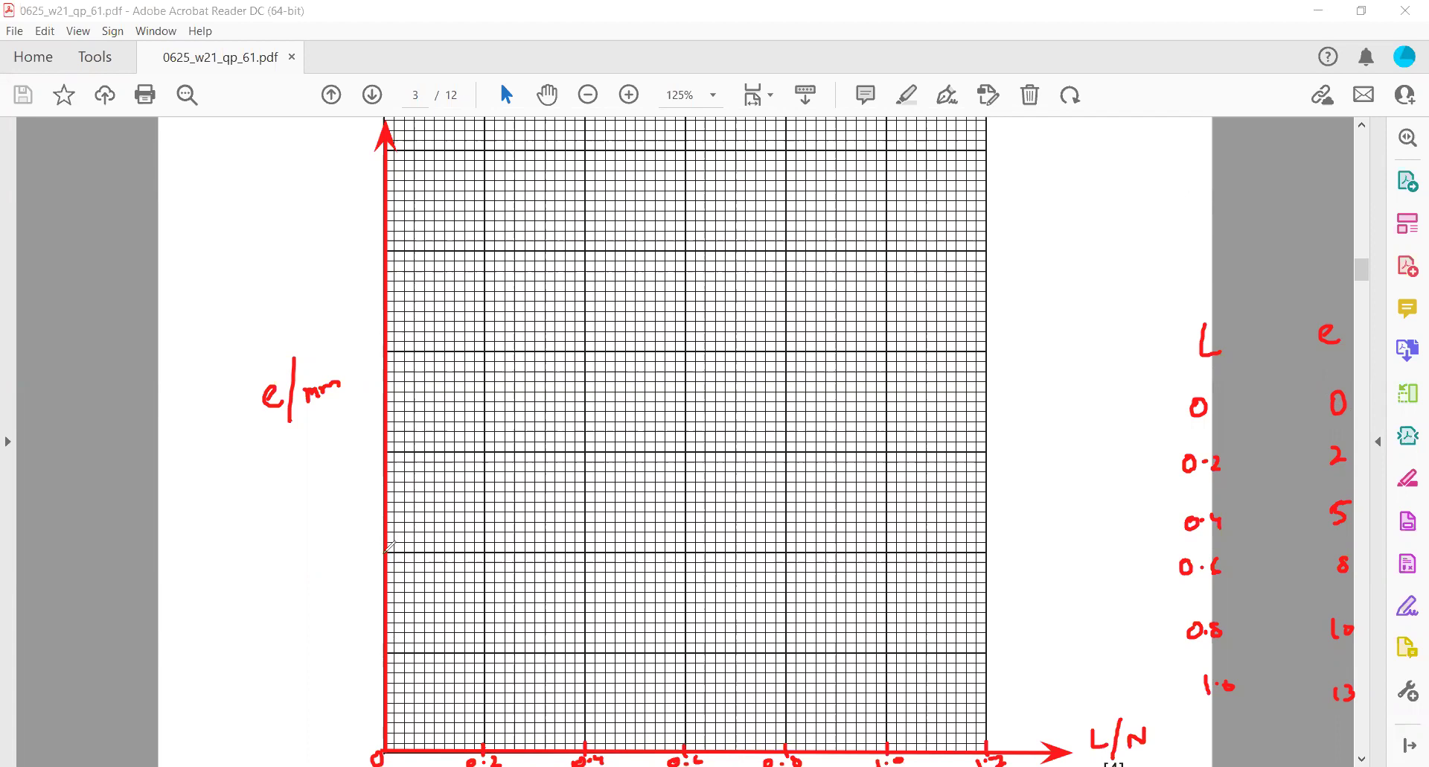
Step: Draw orange scale ticks on the e/mm axis and erase the mistaken 5 label
{"action": "left_click_drag", "start_coordinate": [393, 553], "coordinate": [340, 564]}
{"action": "left_click_drag", "start_coordinate": [341, 540], "coordinate": [353, 540]}
{"action": "left_click_drag", "start_coordinate": [394, 653], "coordinate": [378, 652]}
{"action": "left_click", "coordinate": [344, 552]}
Step: Label the vertical axis ticks 2, 4, 6, 8, 10 and 12 in orange
{"action": "left_click_drag", "start_coordinate": [350, 653], "coordinate": [364, 665]}
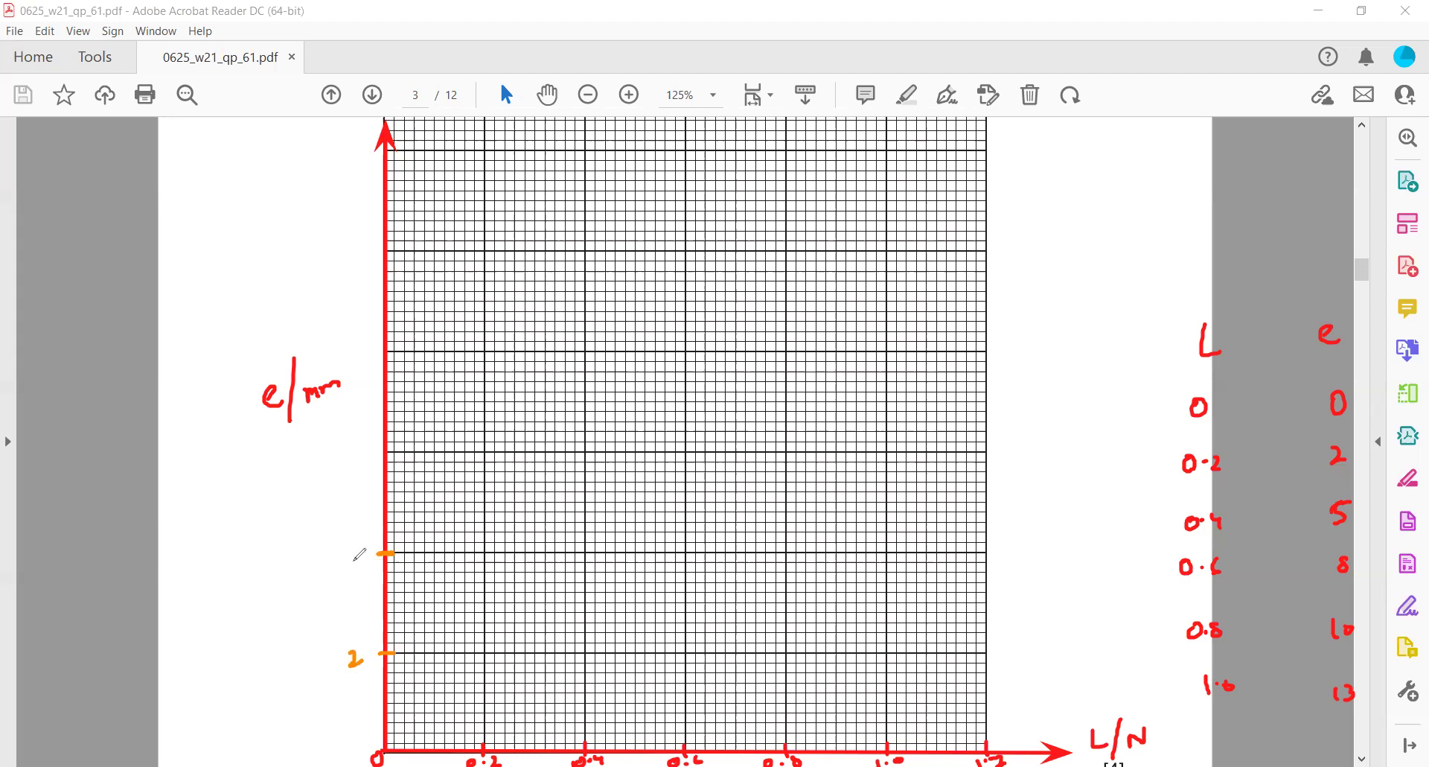
{"action": "left_click_drag", "start_coordinate": [352, 548], "coordinate": [362, 559]}
{"action": "mouse_move", "coordinate": [375, 450]}
{"action": "left_mouse_down"}
{"action": "mouse_move", "coordinate": [388, 447]}
{"action": "mouse_move", "coordinate": [364, 452]}
{"action": "left_mouse_up"}
{"action": "mouse_move", "coordinate": [377, 351]}
{"action": "left_mouse_down"}
{"action": "mouse_move", "coordinate": [391, 347]}
{"action": "mouse_move", "coordinate": [344, 365]}
{"action": "left_mouse_up"}
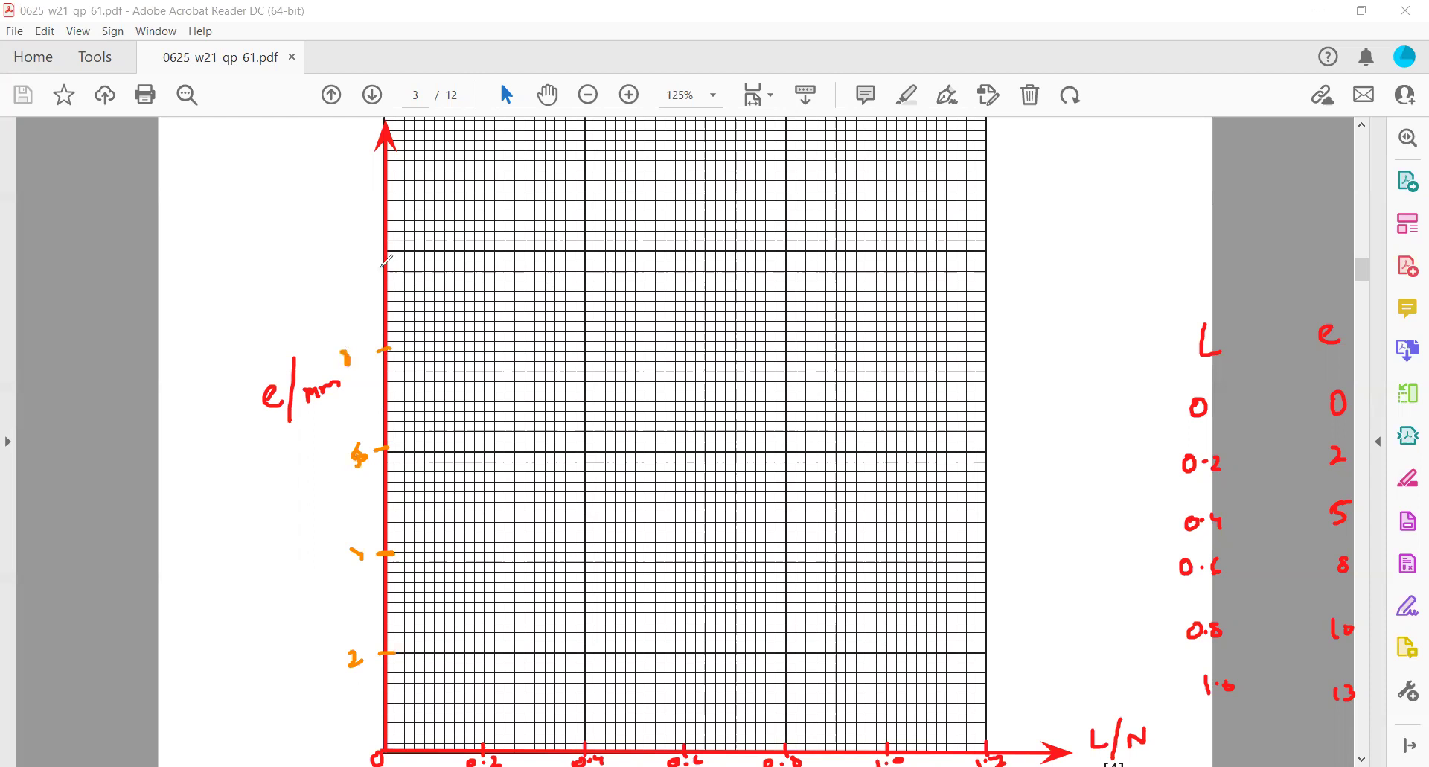
{"action": "mouse_move", "coordinate": [375, 254]}
{"action": "left_mouse_down"}
{"action": "mouse_move", "coordinate": [343, 263]}
{"action": "mouse_move", "coordinate": [356, 254]}
{"action": "left_mouse_up"}
{"action": "mouse_move", "coordinate": [377, 155]}
{"action": "left_mouse_down"}
{"action": "mouse_move", "coordinate": [390, 153]}
{"action": "mouse_move", "coordinate": [337, 167]}
{"action": "mouse_move", "coordinate": [359, 163]}
{"action": "left_mouse_up"}
Step: Hide the hand-drawn annotations, then restore them with Ctrl+Z
{"action": "scroll", "coordinate": [501, 374], "scroll_direction": "up", "scroll_amount": 1}
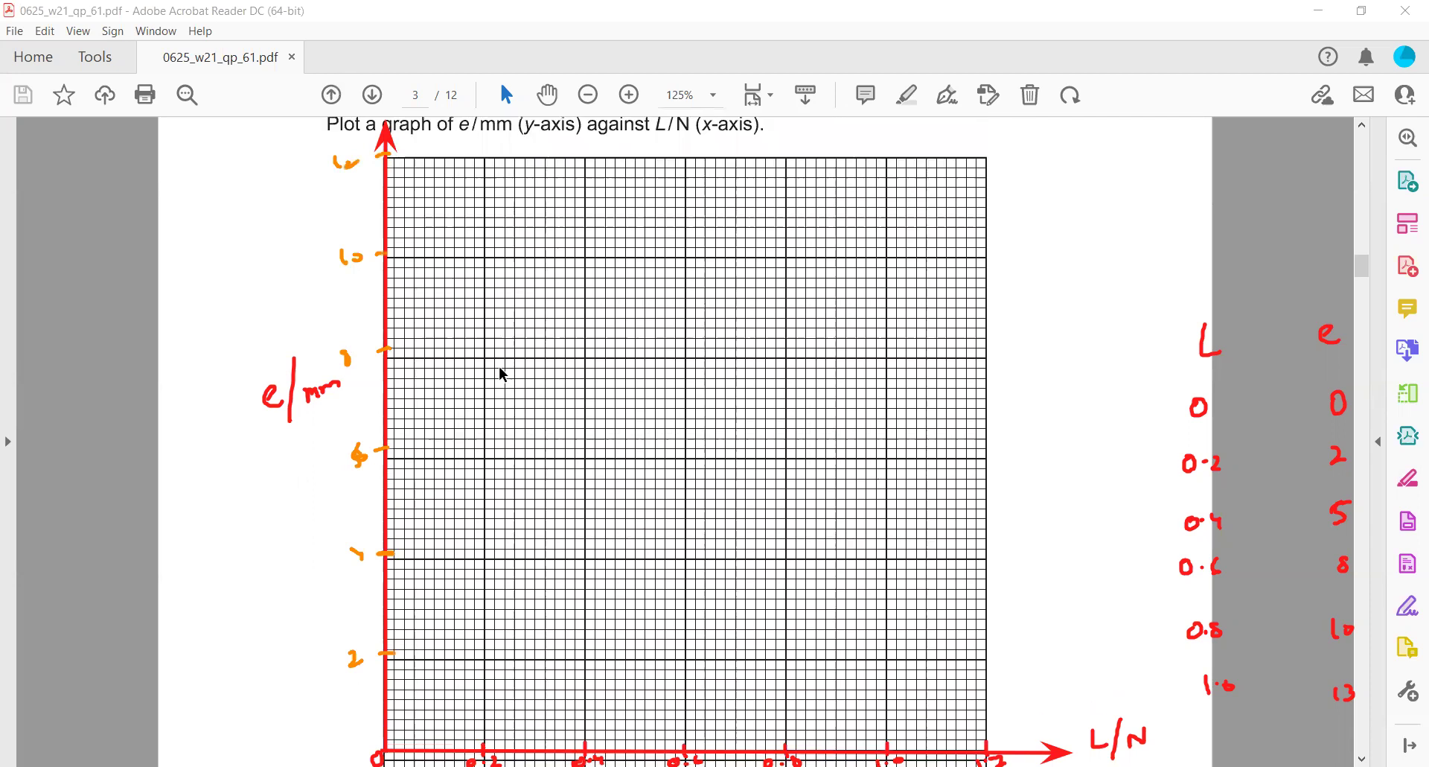
{"action": "scroll", "coordinate": [501, 373], "scroll_direction": "down", "scroll_amount": 1}
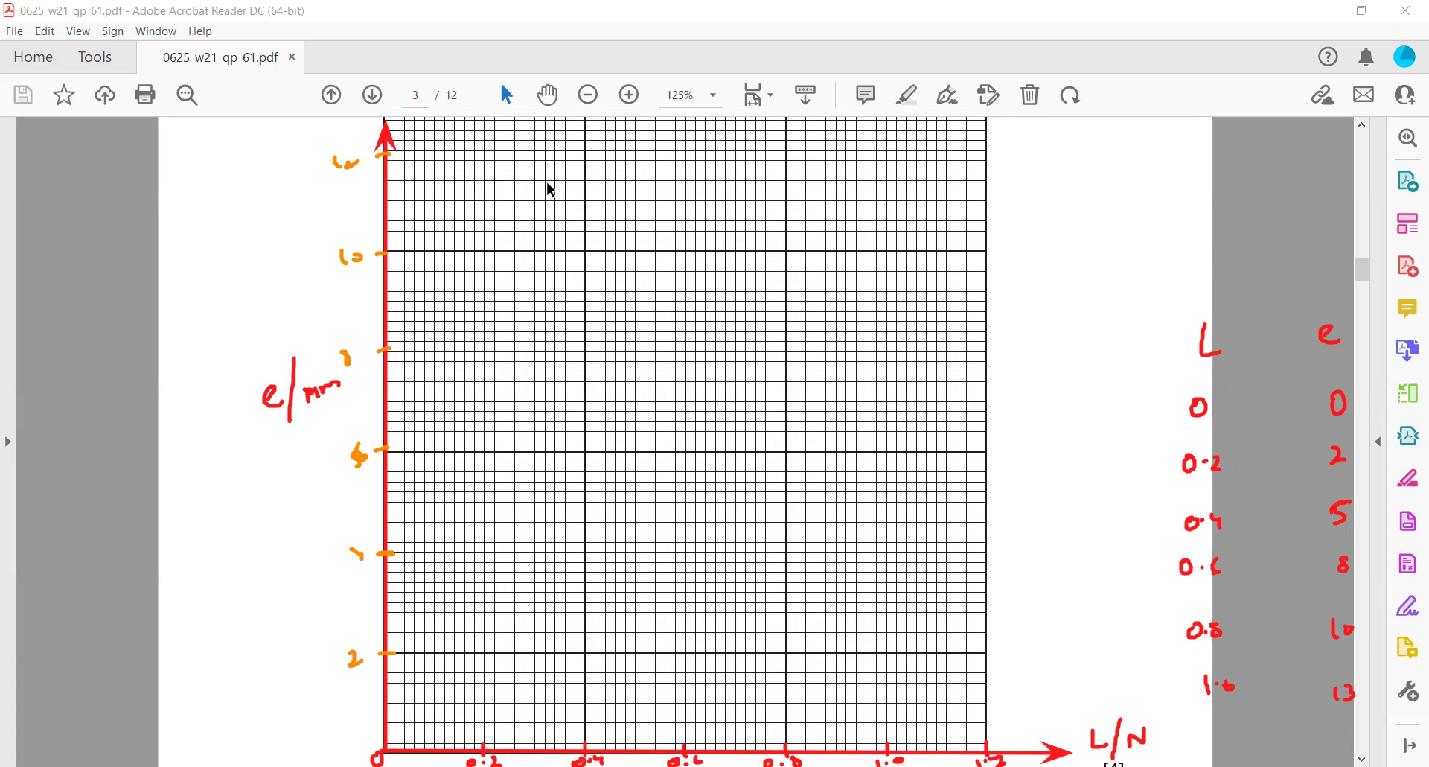
{"action": "key", "text": "Escape"}
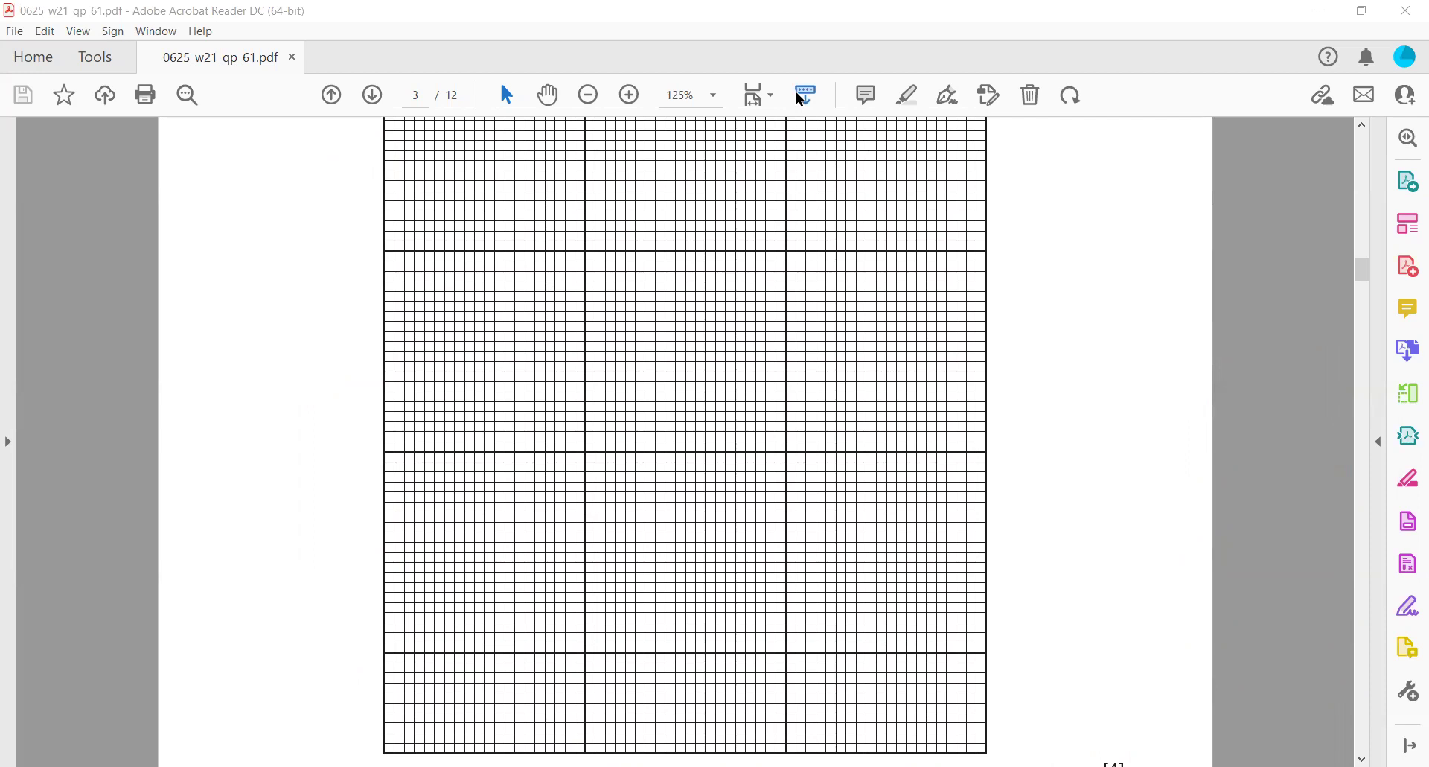
{"action": "key", "text": "ctrl+z"}
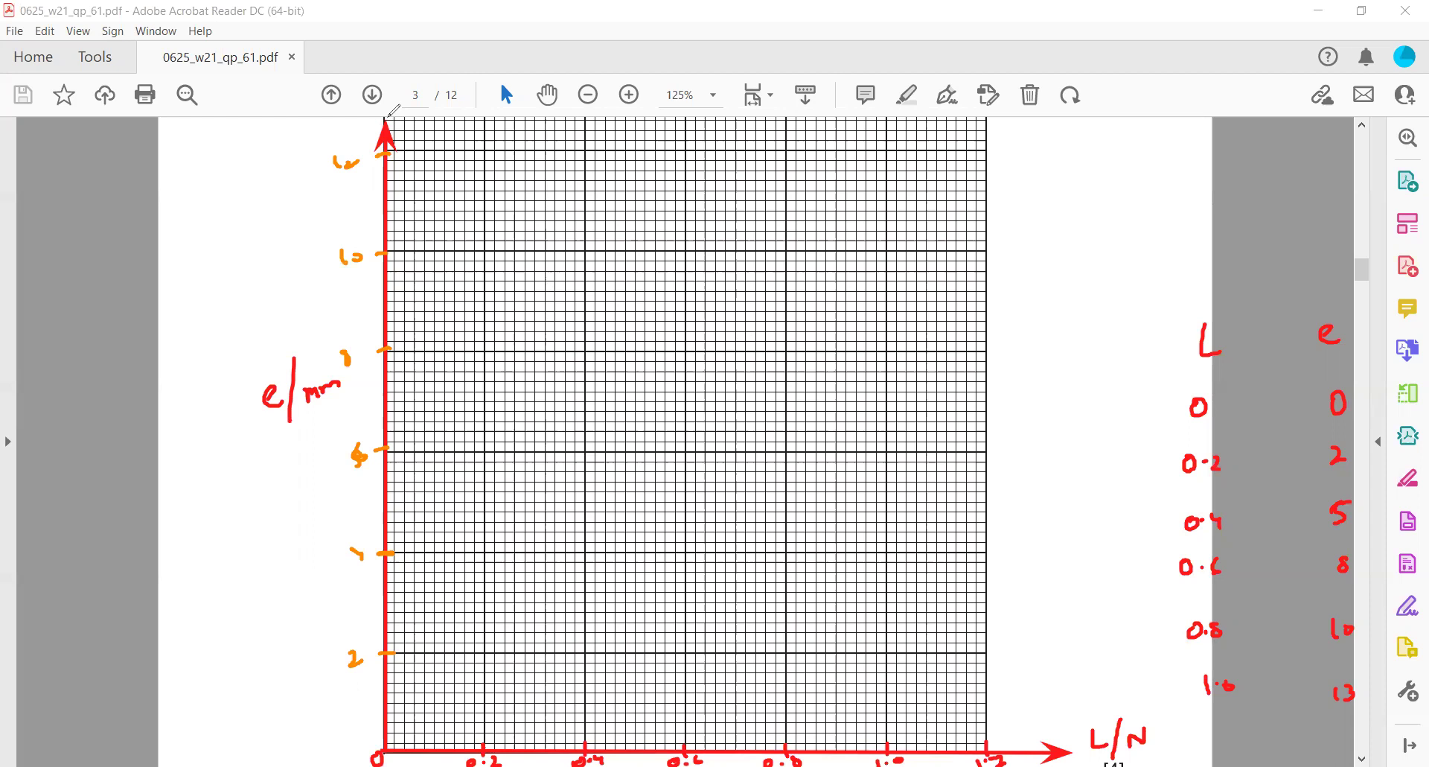
Step: Redraw the unclear 4 axis label and circle the 0 entries in the L and e columns
{"action": "left_click_drag", "start_coordinate": [350, 541], "coordinate": [363, 558]}
{"action": "left_click_drag", "start_coordinate": [1196, 379], "coordinate": [1224, 388]}
{"action": "left_click_drag", "start_coordinate": [1329, 378], "coordinate": [1334, 381]}
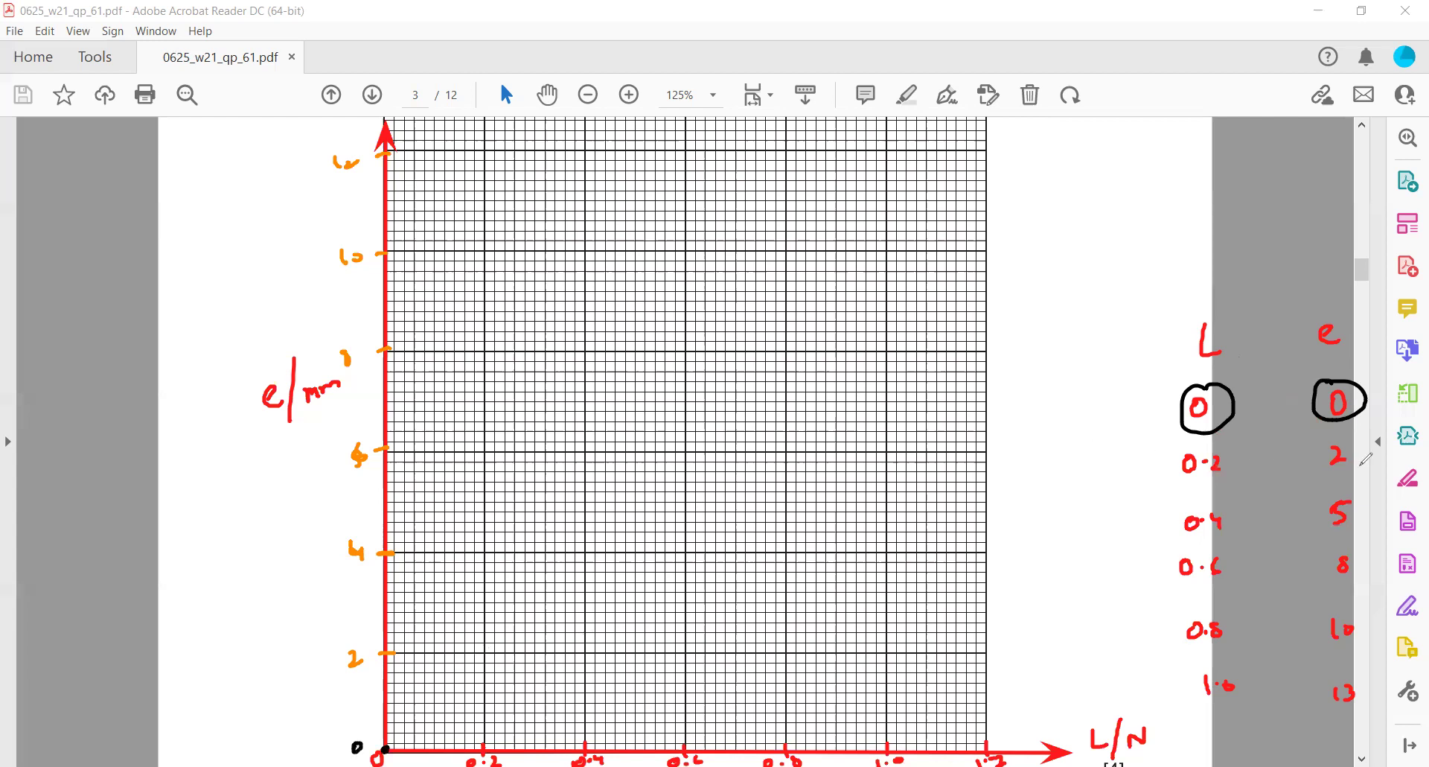
Step: Plot points (0.2, 2), (0.4, 5), (0.6, 8), (0.8, 10) and (1.0, 13) on the grid
{"action": "left_click", "coordinate": [484, 653]}
{"action": "left_click_drag", "start_coordinate": [584, 502], "coordinate": [587, 509]}
{"action": "left_click_drag", "start_coordinate": [683, 349], "coordinate": [685, 352]}
{"action": "left_click", "coordinate": [786, 251]}
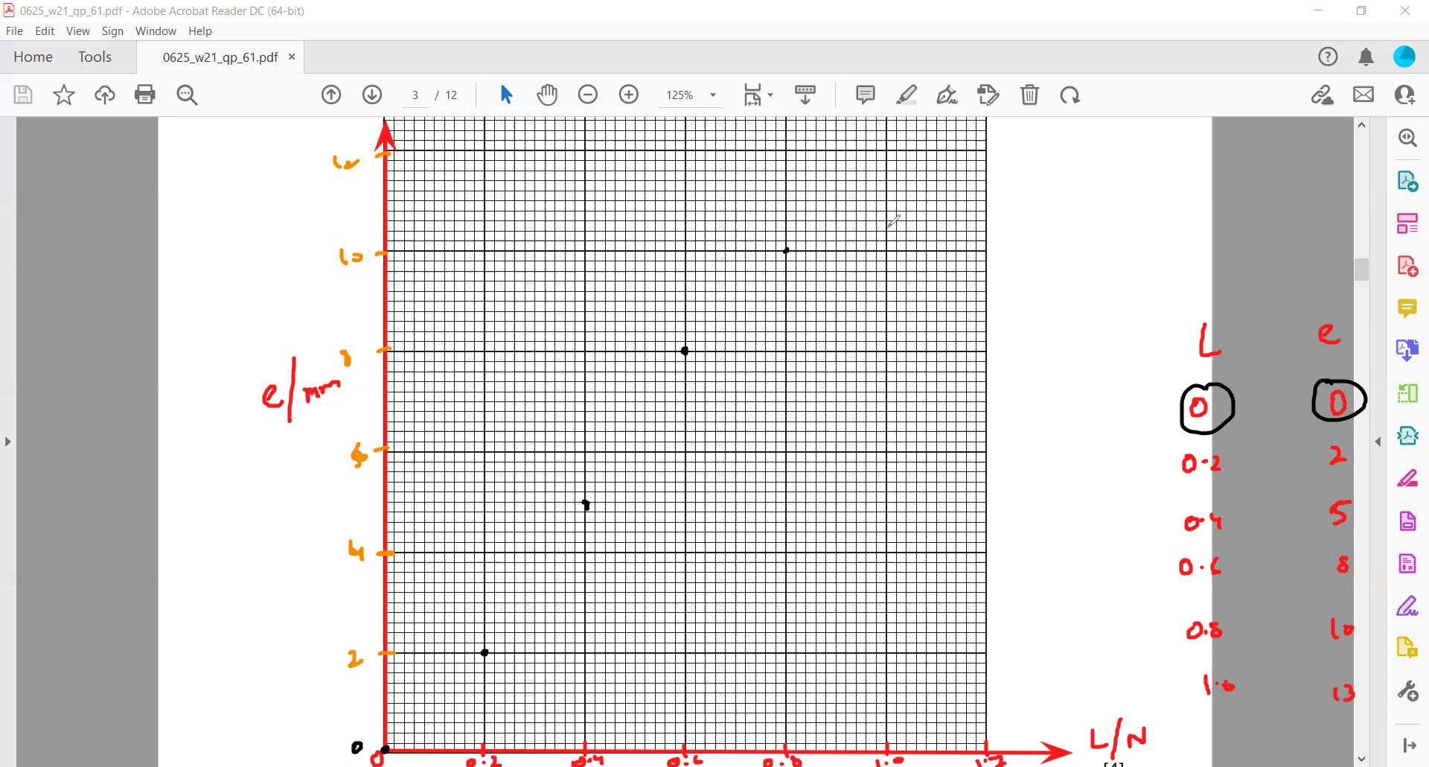
{"action": "left_click", "coordinate": [887, 118]}
Step: Draw a blue best-fit line from the origin and ring the off-line points at 0.2 and 0.6
{"action": "mouse_move", "coordinate": [384, 748]}
{"action": "left_mouse_down"}
{"action": "mouse_move", "coordinate": [456, 699]}
{"action": "mouse_move", "coordinate": [714, 437]}
{"action": "mouse_move", "coordinate": [810, 281]}
{"action": "mouse_move", "coordinate": [855, 147]}
{"action": "mouse_move", "coordinate": [898, 118]}
{"action": "left_mouse_up"}
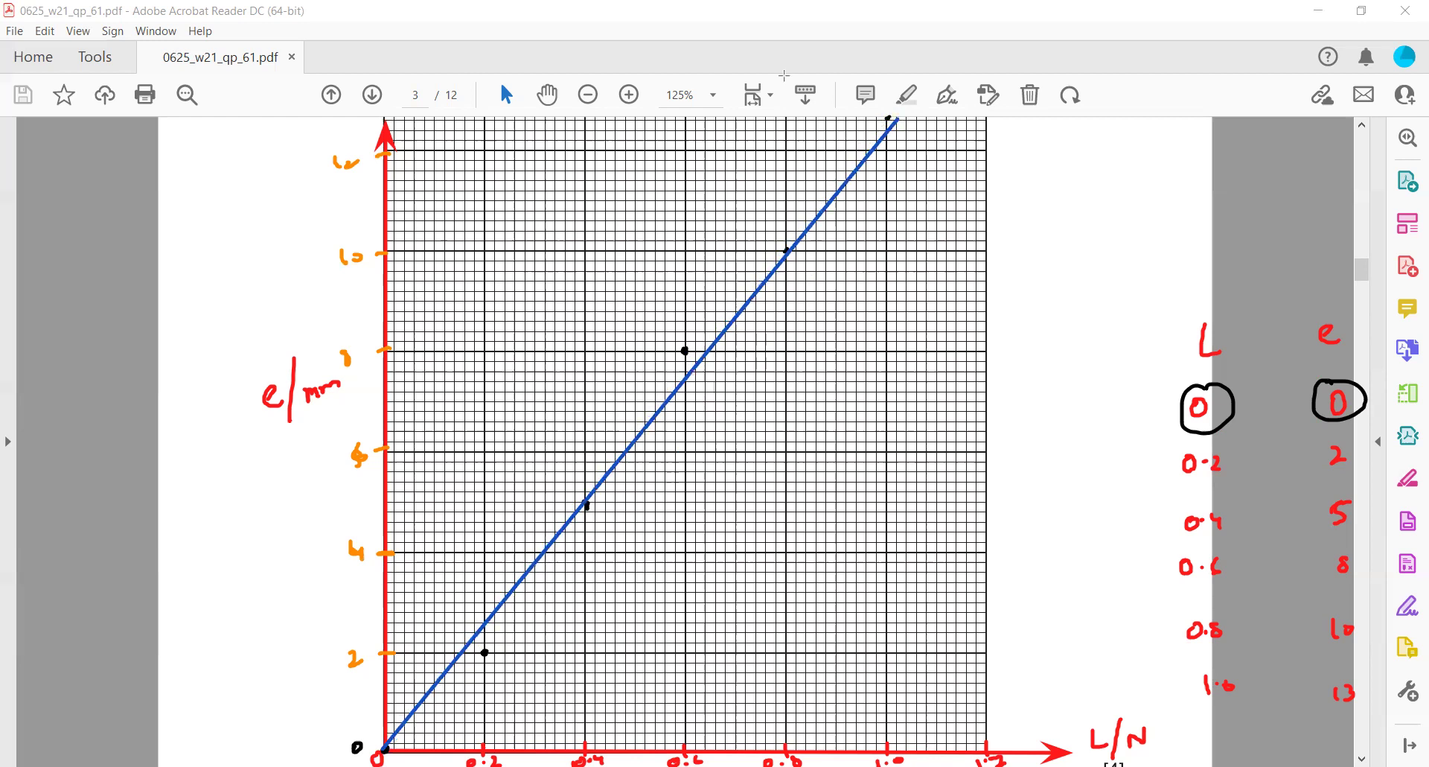
{"action": "left_click_drag", "start_coordinate": [696, 331], "coordinate": [679, 365]}
{"action": "mouse_move", "coordinate": [488, 634]}
{"action": "left_mouse_down"}
{"action": "mouse_move", "coordinate": [469, 666]}
{"action": "mouse_move", "coordinate": [497, 639]}
{"action": "left_mouse_up"}
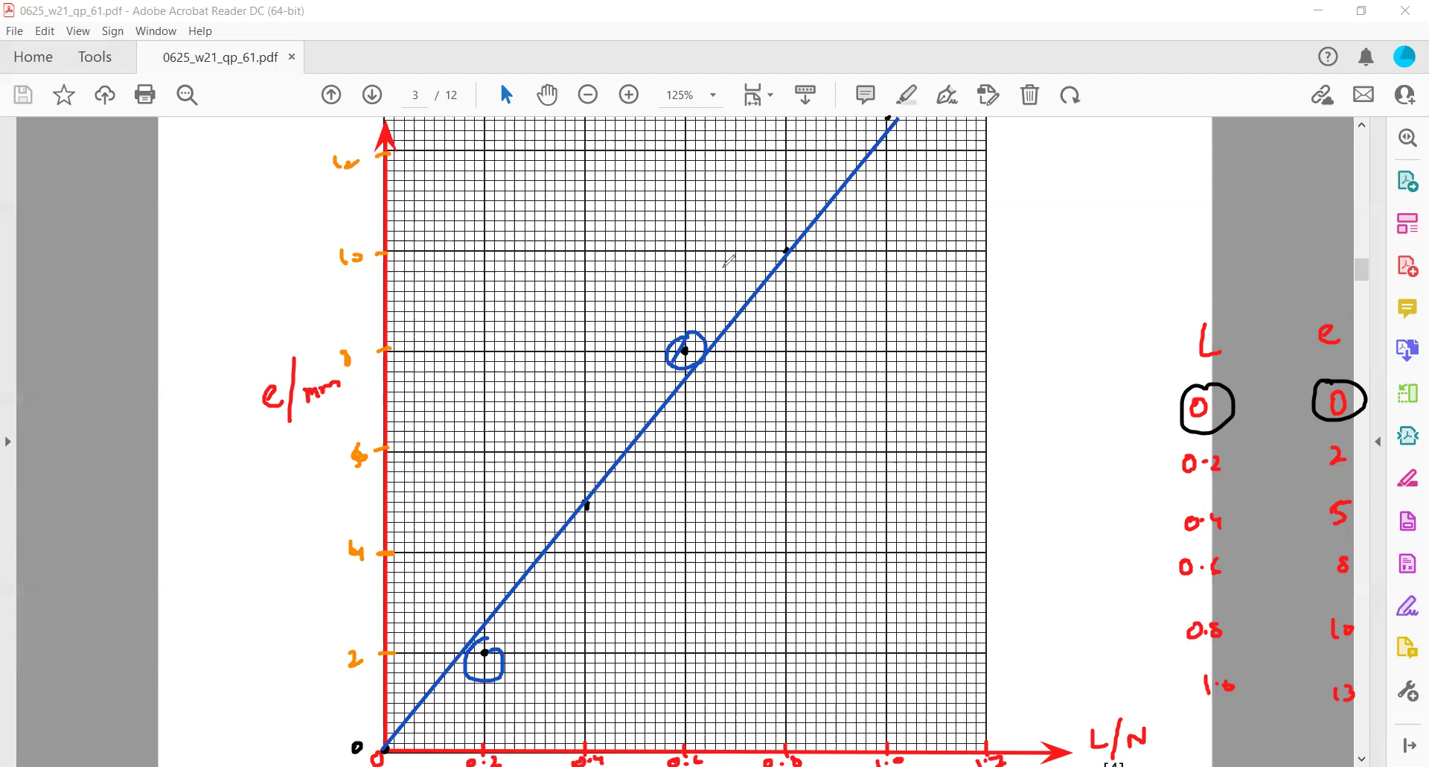
Step: Undo the circles and old line, then redraw one straight line from the origin through the points
{"action": "key", "text": "ctrl+z"}
{"action": "key", "text": "ctrl+z"}
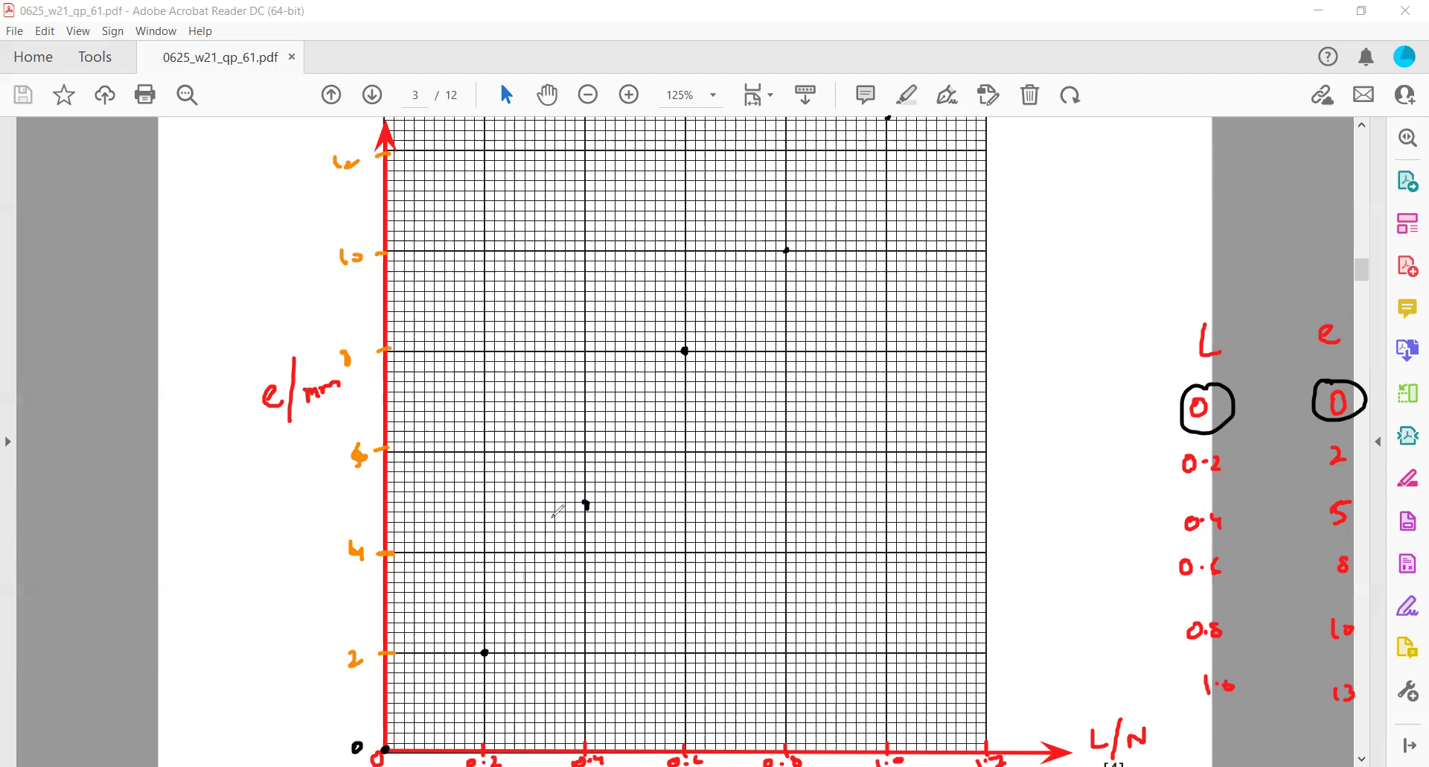
{"action": "mouse_move", "coordinate": [384, 746]}
{"action": "left_mouse_down"}
{"action": "mouse_move", "coordinate": [513, 613]}
{"action": "mouse_move", "coordinate": [708, 325]}
{"action": "mouse_move", "coordinate": [909, 118]}
{"action": "left_mouse_up"}
{"action": "key", "text": "ctrl+z"}
{"action": "key", "text": "ctrl+z"}
{"action": "key", "text": "ctrl+z"}
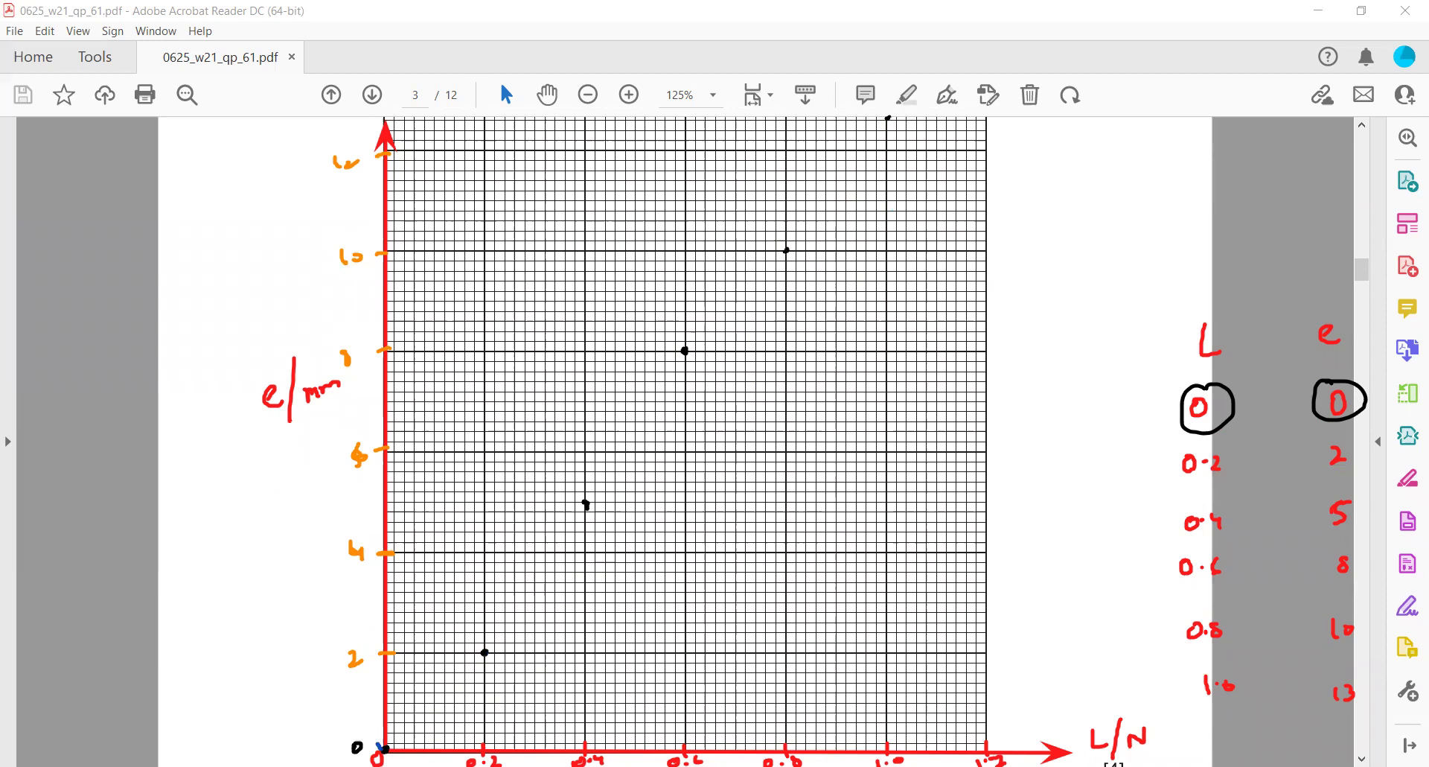
{"action": "left_click_drag", "start_coordinate": [386, 747], "coordinate": [886, 117]}
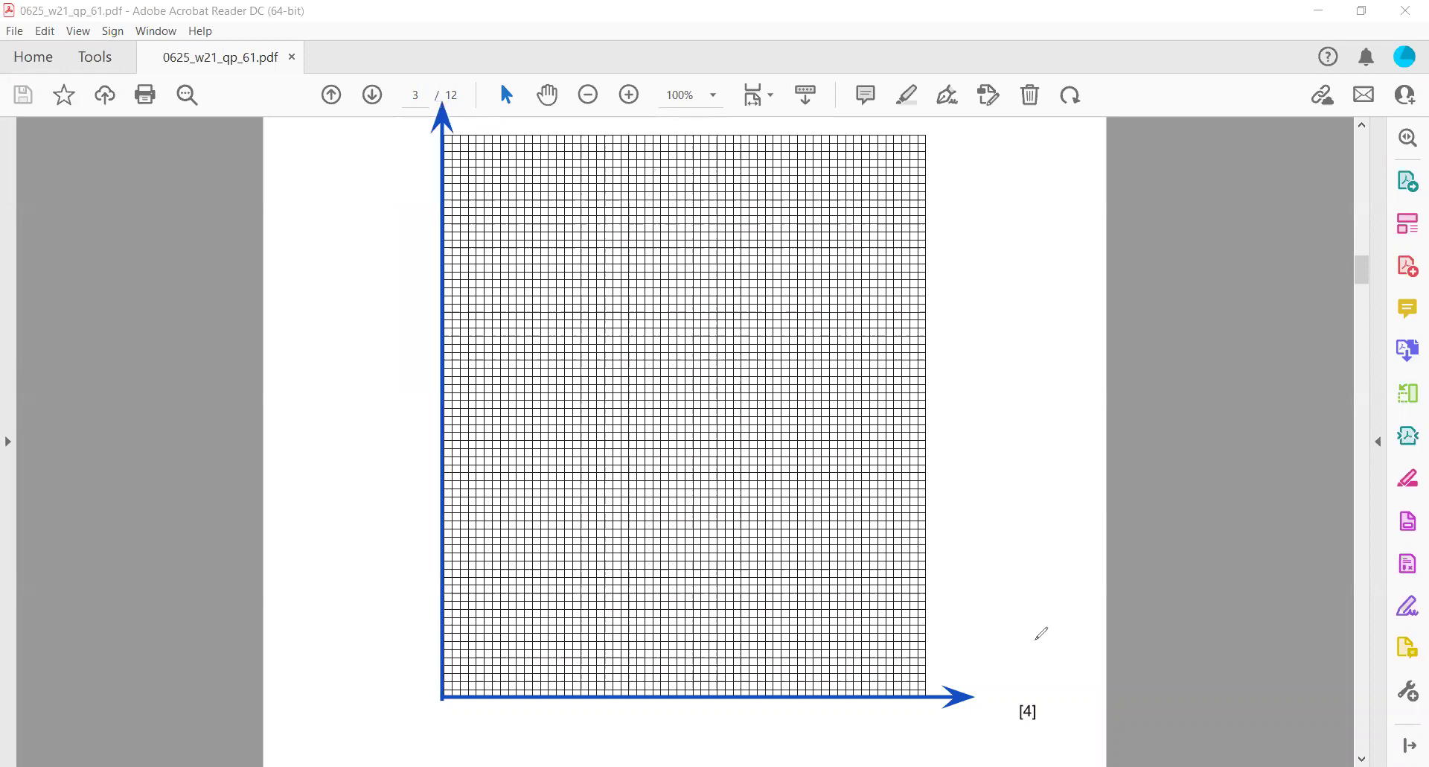
Step: Write L/N and e/mm by the axes in red and draw a black line rising from the origin
{"action": "left_click_drag", "start_coordinate": [1057, 684], "coordinate": [1082, 708]}
{"action": "left_click_drag", "start_coordinate": [1099, 703], "coordinate": [1113, 683]}
{"action": "left_click_drag", "start_coordinate": [345, 405], "coordinate": [405, 389]}
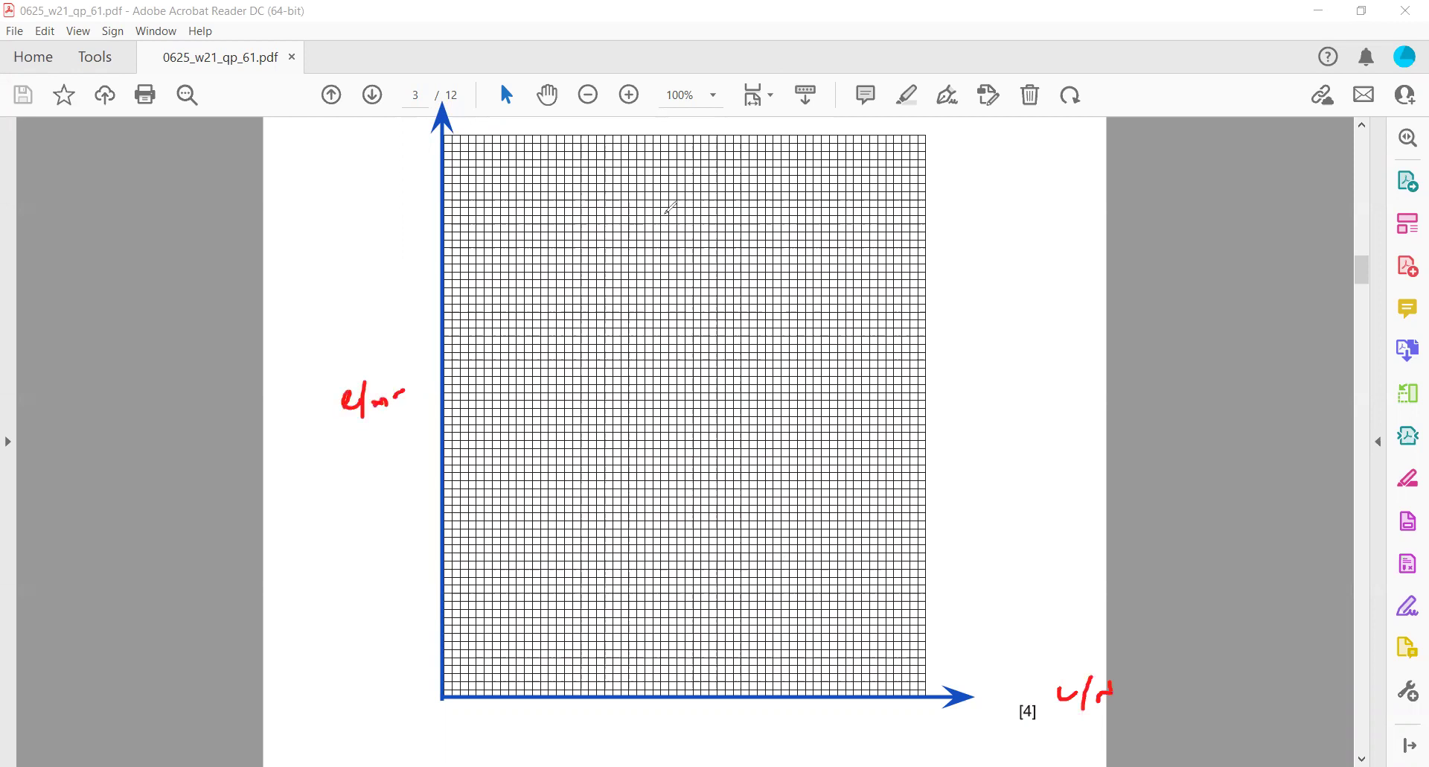
{"action": "mouse_move", "coordinate": [442, 700]}
{"action": "left_mouse_down"}
{"action": "mouse_move", "coordinate": [810, 215]}
{"action": "mouse_move", "coordinate": [810, 195]}
{"action": "left_mouse_up"}
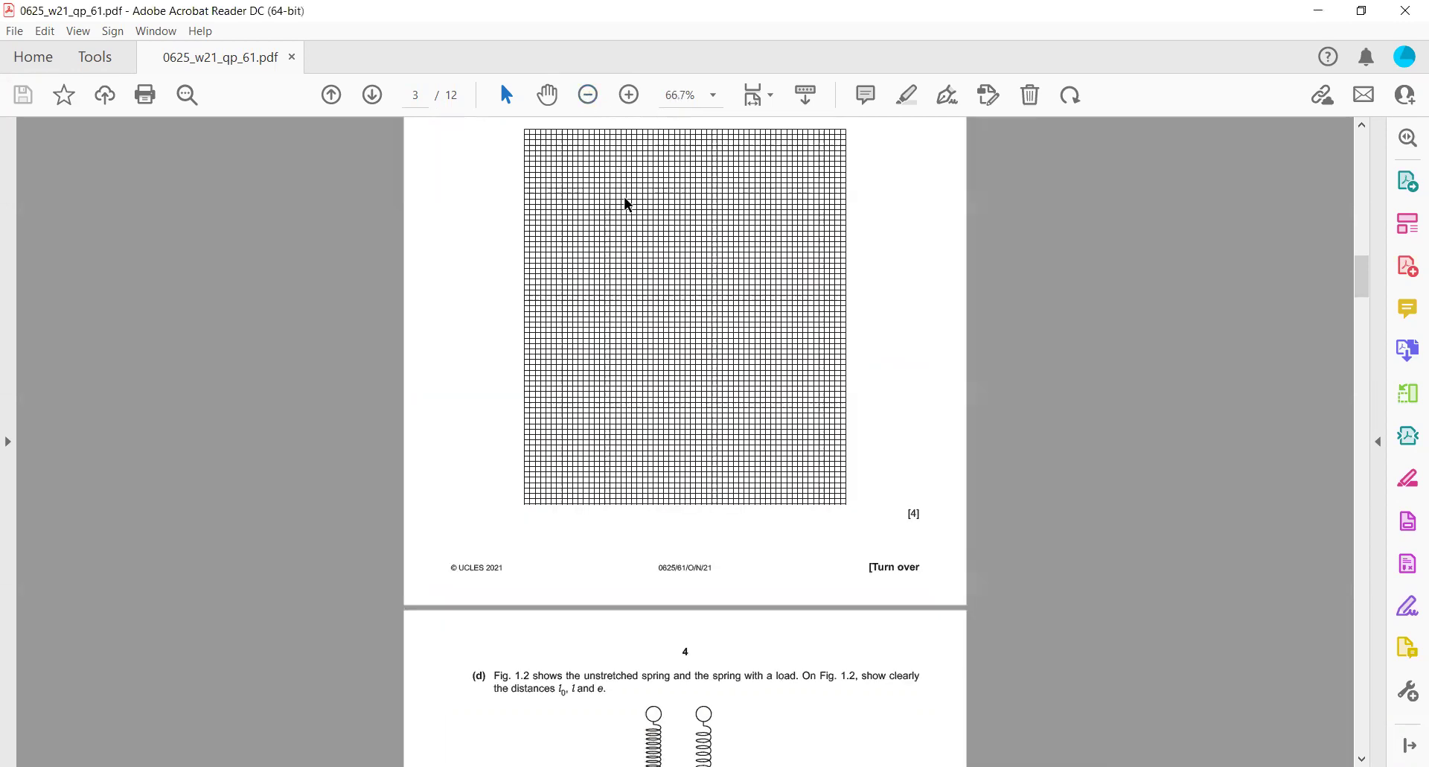
Step: Scroll down to page 4, zooming in and back out around the spring figure
{"action": "scroll", "coordinate": [626, 202], "scroll_direction": "down", "scroll_amount": 3}
{"action": "left_click", "coordinate": [629, 95]}
{"action": "left_click", "coordinate": [629, 94]}
{"action": "left_click", "coordinate": [629, 95]}
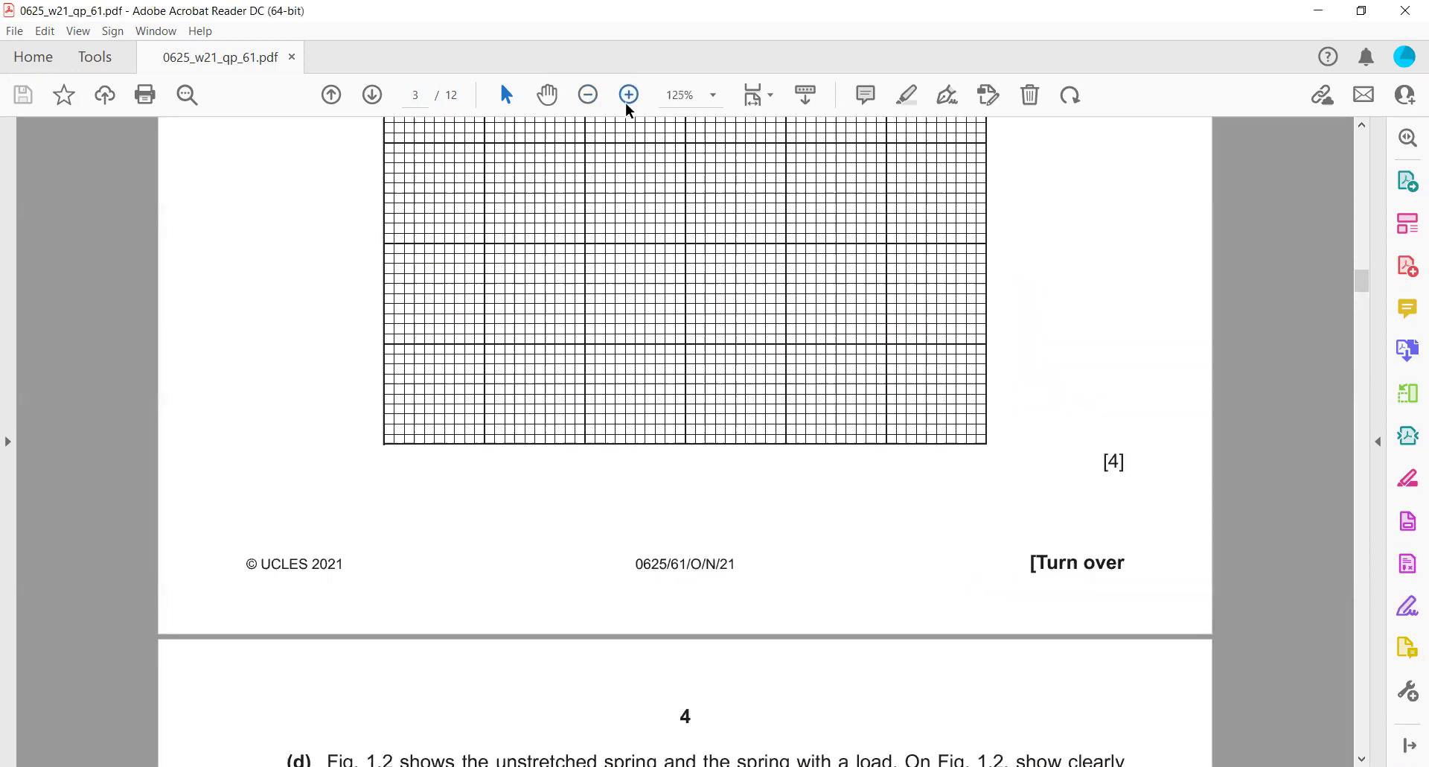
{"action": "left_click", "coordinate": [629, 95]}
{"action": "scroll", "coordinate": [583, 246], "scroll_direction": "down", "scroll_amount": 8}
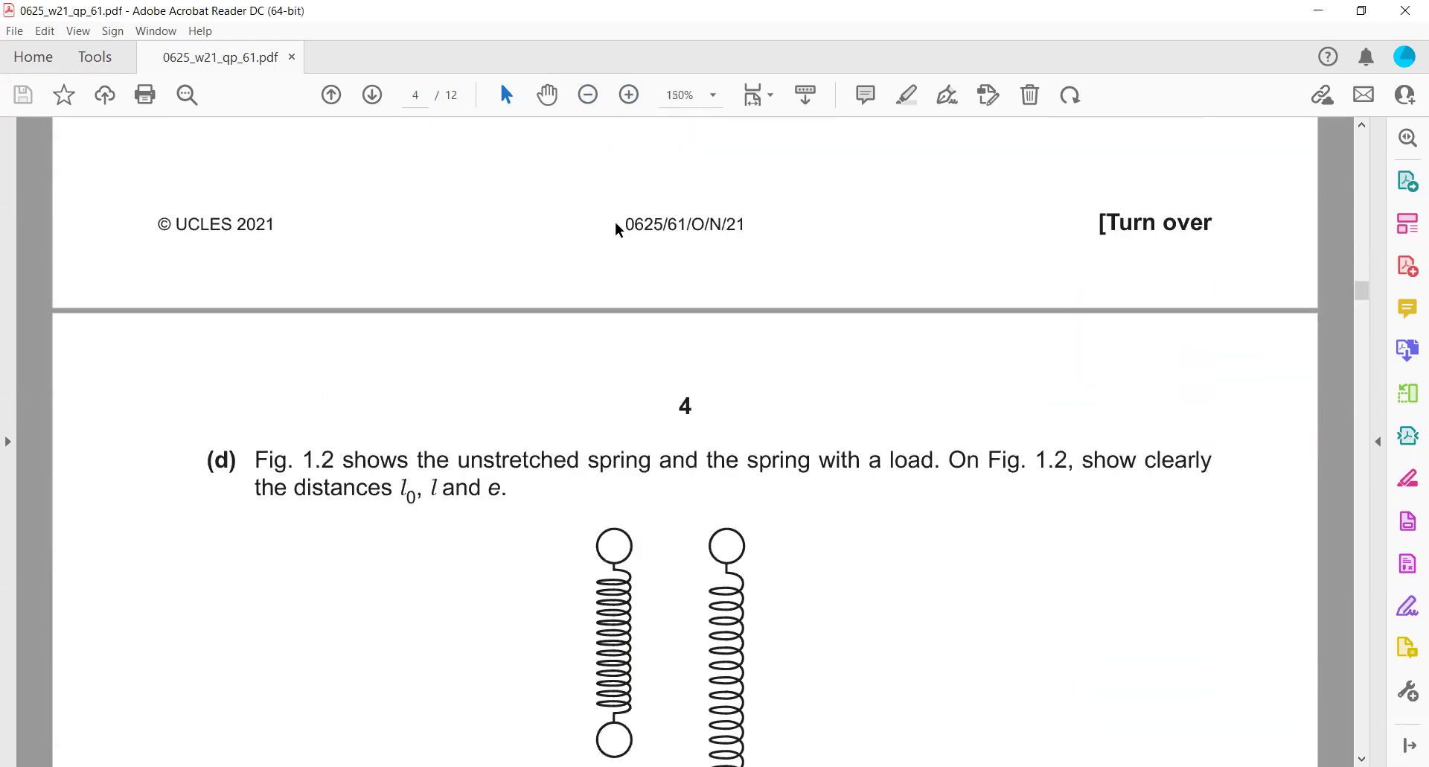
{"action": "scroll", "coordinate": [614, 220], "scroll_direction": "down", "scroll_amount": 1}
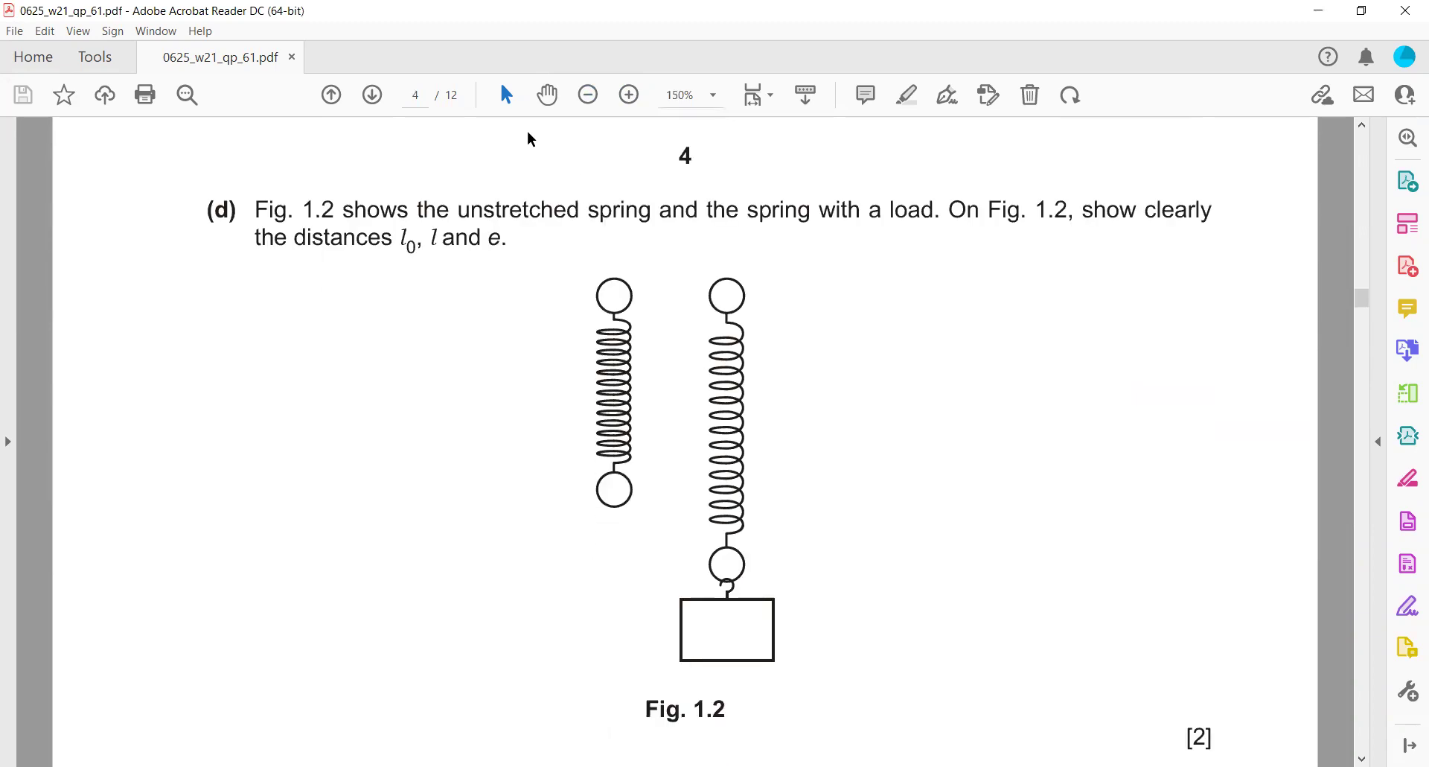
{"action": "left_click", "coordinate": [588, 95]}
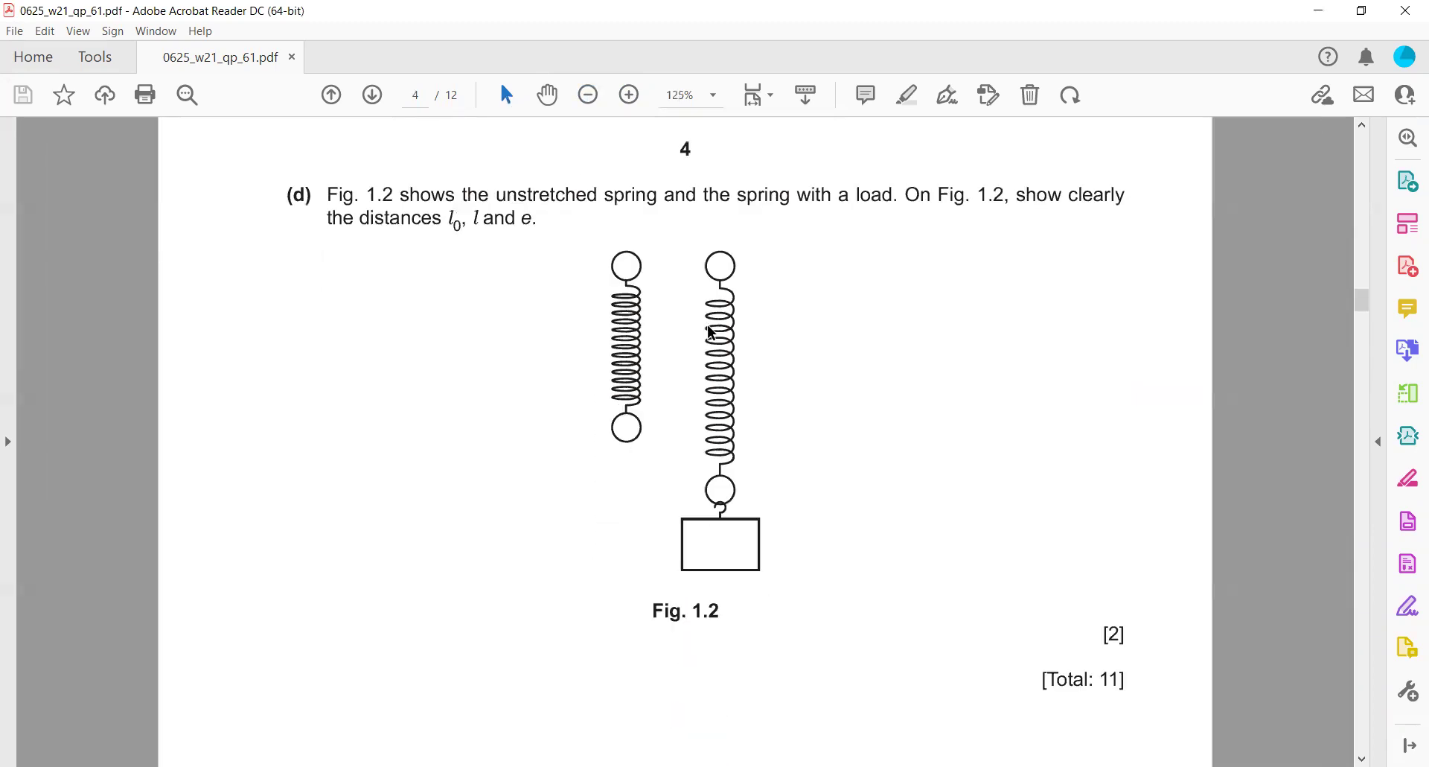
{"action": "scroll", "coordinate": [699, 290], "scroll_direction": "down", "scroll_amount": 1}
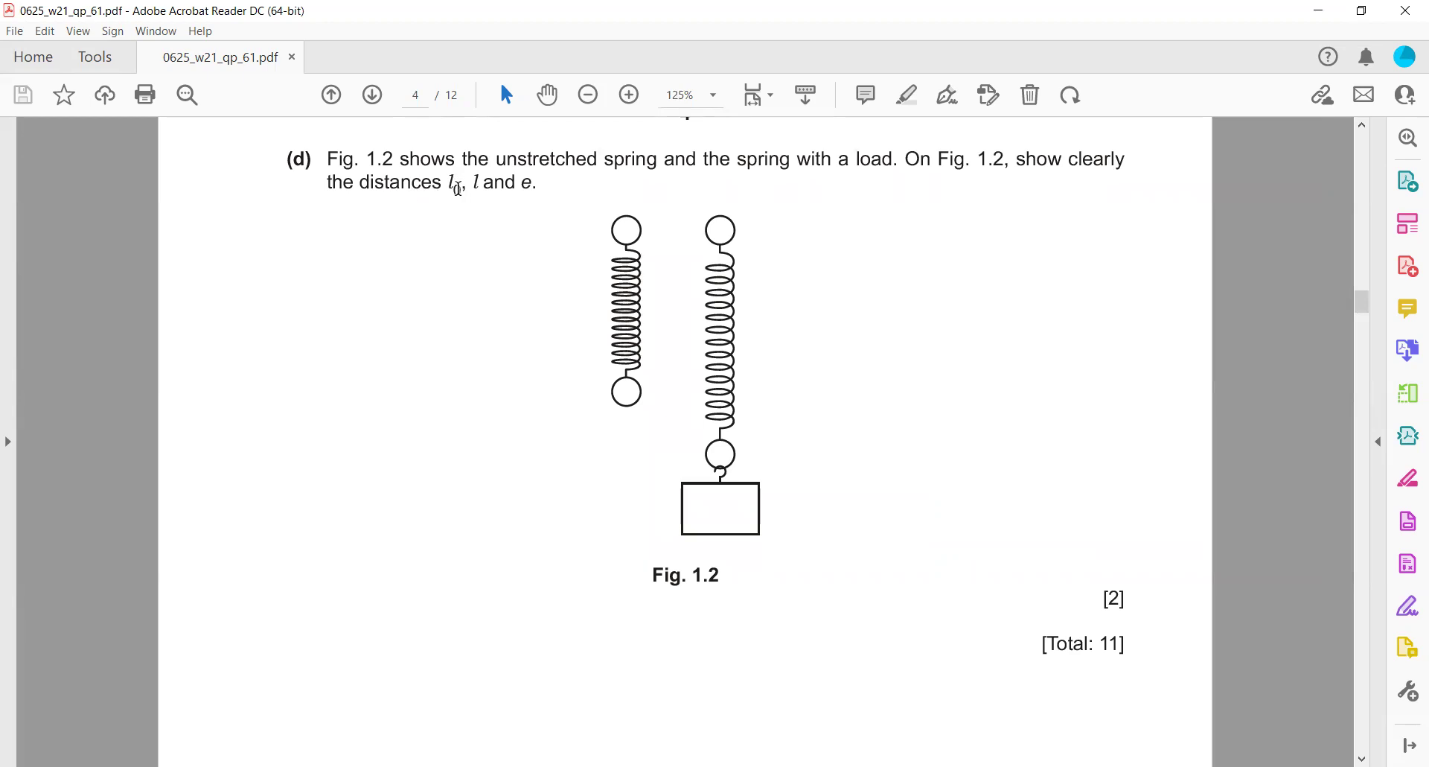
Step: Enlarge the view and set Fit Width so Fig. 1.2 fills the window
{"action": "left_click", "coordinate": [631, 93]}
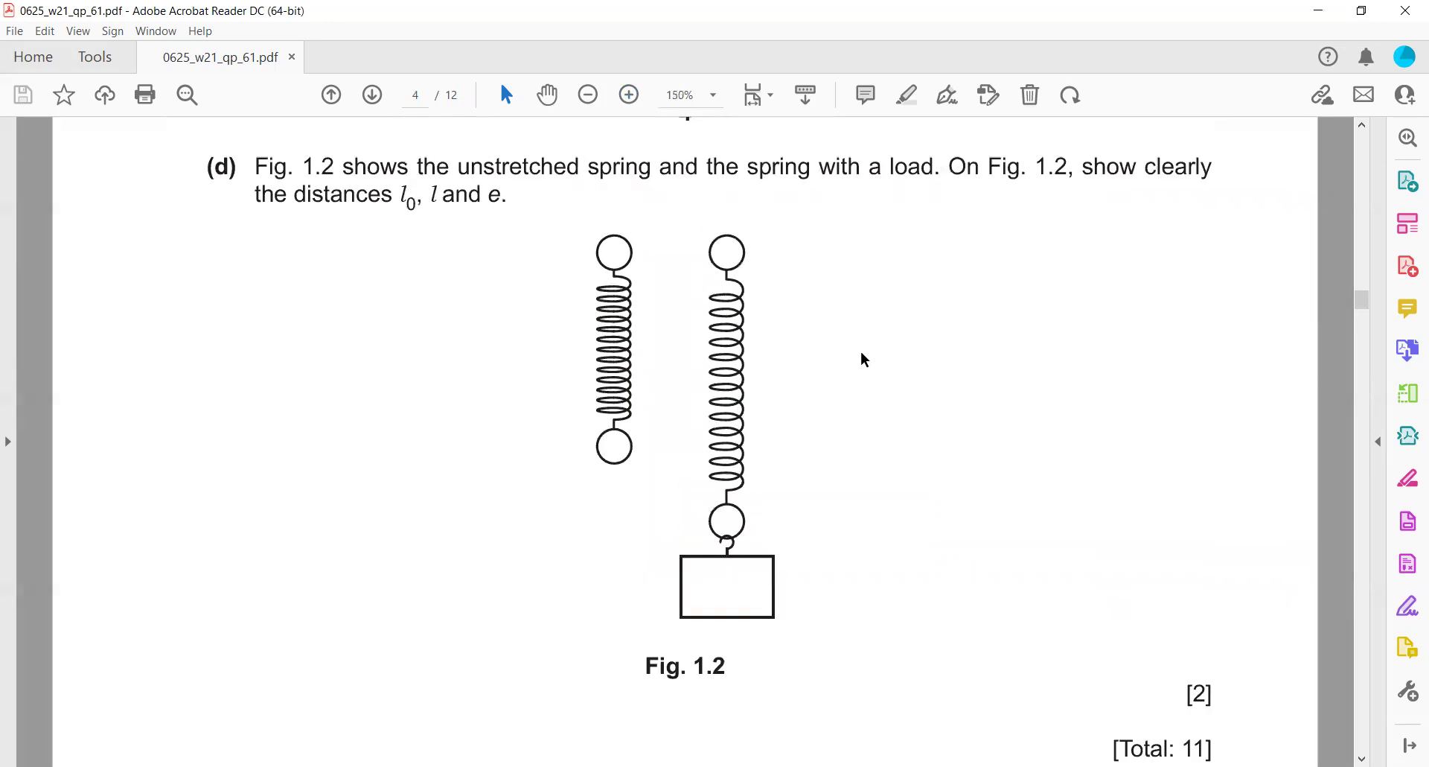
{"action": "scroll", "coordinate": [861, 350], "scroll_direction": "down", "scroll_amount": 1}
{"action": "scroll", "coordinate": [849, 320], "scroll_direction": "up", "scroll_amount": 1}
{"action": "left_click", "coordinate": [757, 95]}
{"action": "scroll", "coordinate": [989, 399], "scroll_direction": "down", "scroll_amount": 1}
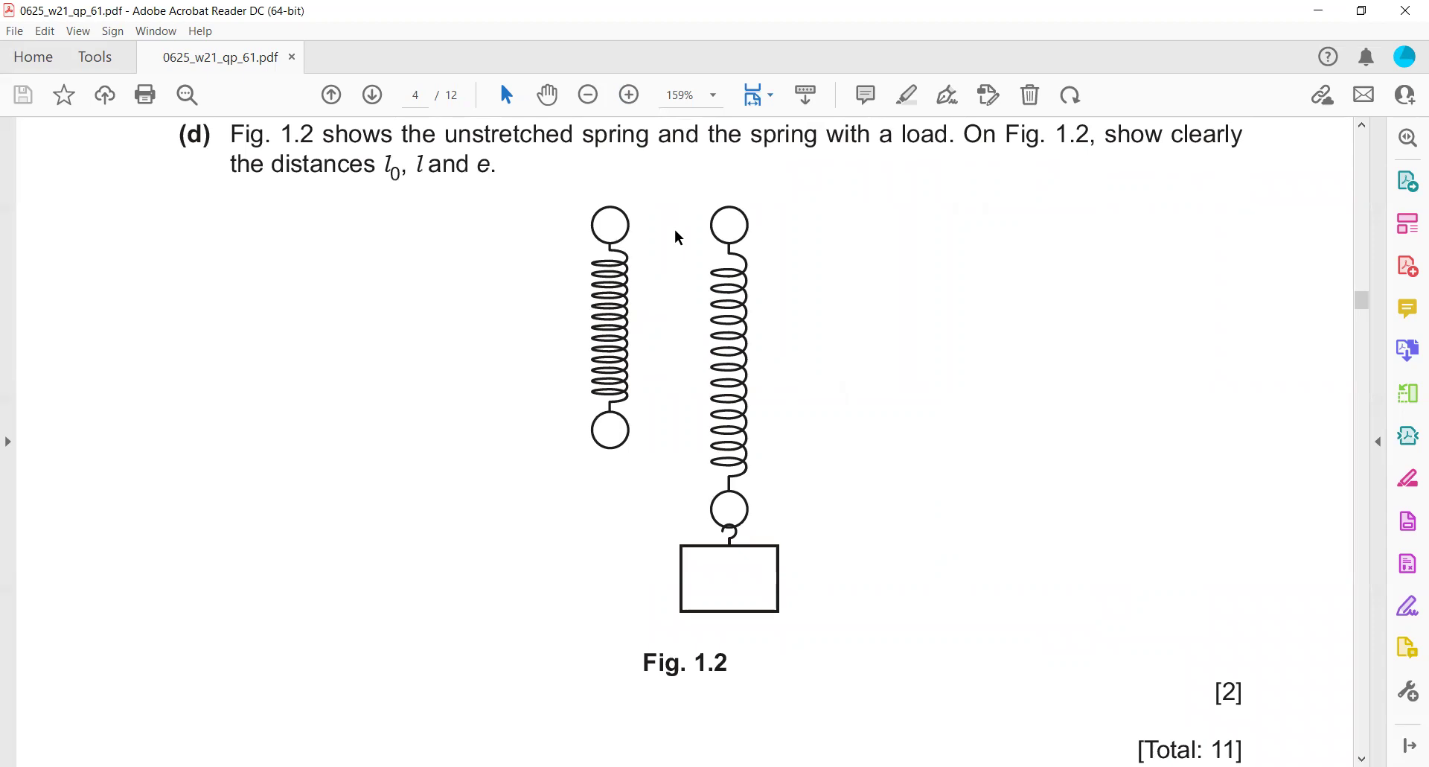
Step: Draw a length arrow beside the unstretched spring, label it l0, and underline l0 in the question
{"action": "left_click_drag", "start_coordinate": [607, 271], "coordinate": [629, 262]}
{"action": "left_click_drag", "start_coordinate": [637, 253], "coordinate": [638, 404]}
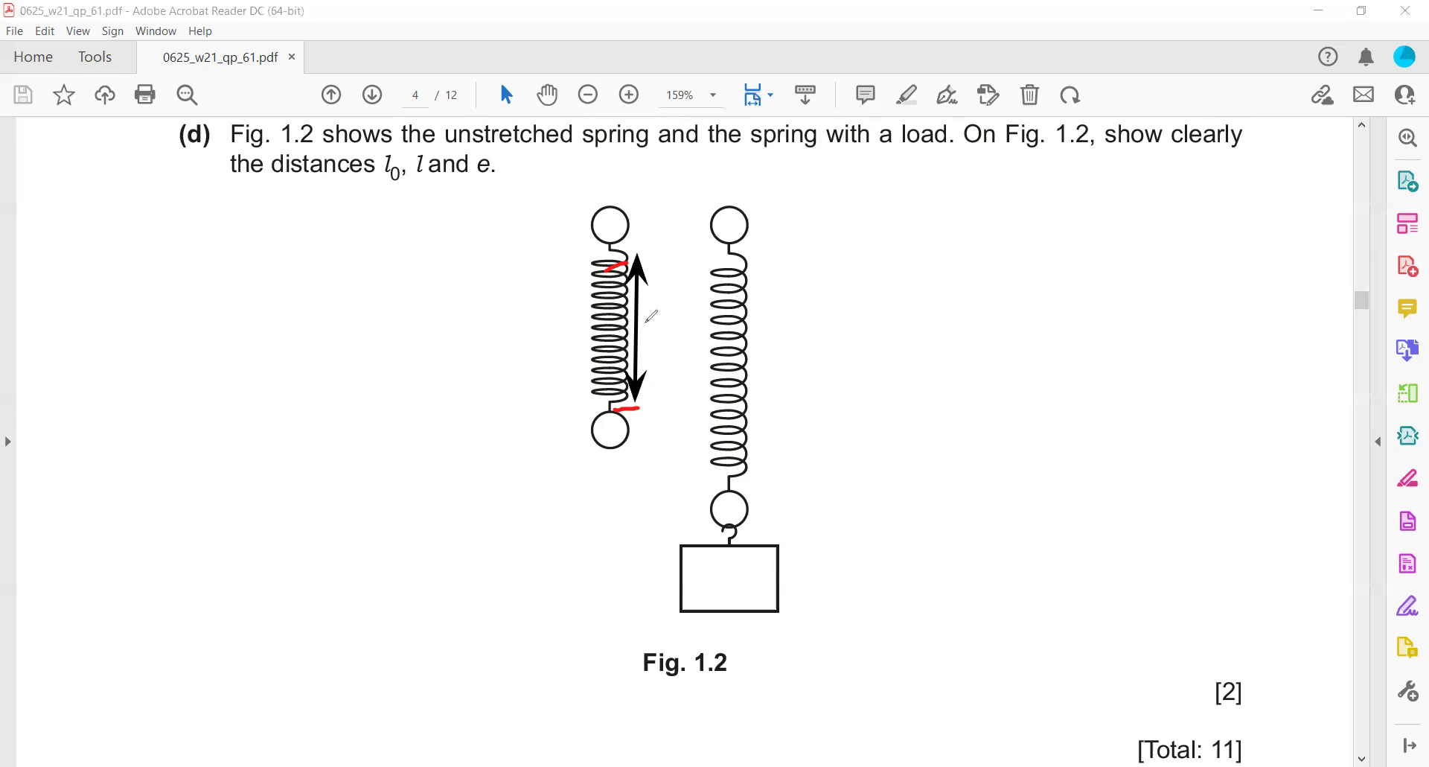
{"action": "left_click_drag", "start_coordinate": [662, 328], "coordinate": [665, 330]}
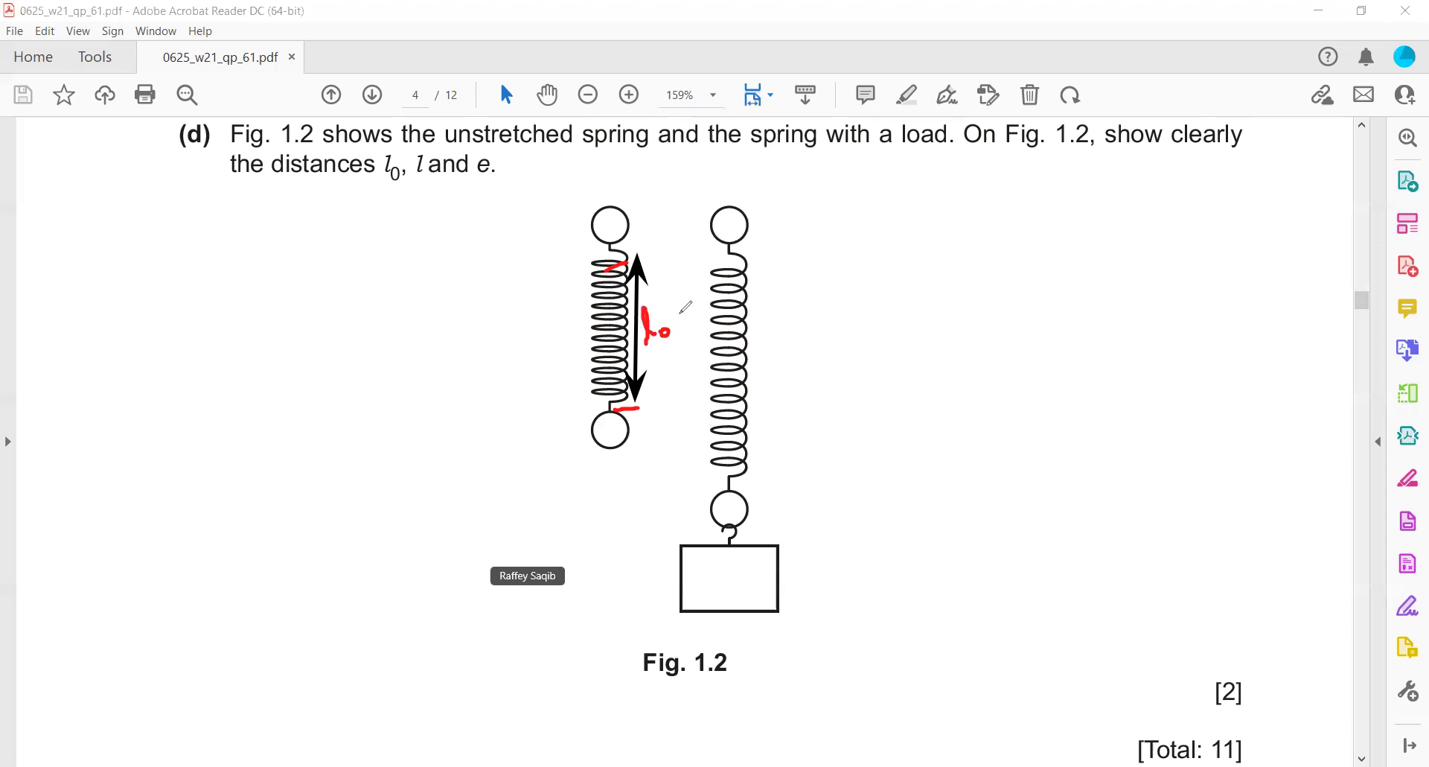
{"action": "mouse_move", "coordinate": [413, 180]}
{"action": "left_mouse_down"}
{"action": "mouse_move", "coordinate": [429, 178]}
{"action": "mouse_move", "coordinate": [402, 188]}
{"action": "mouse_move", "coordinate": [421, 165]}
{"action": "left_mouse_up"}
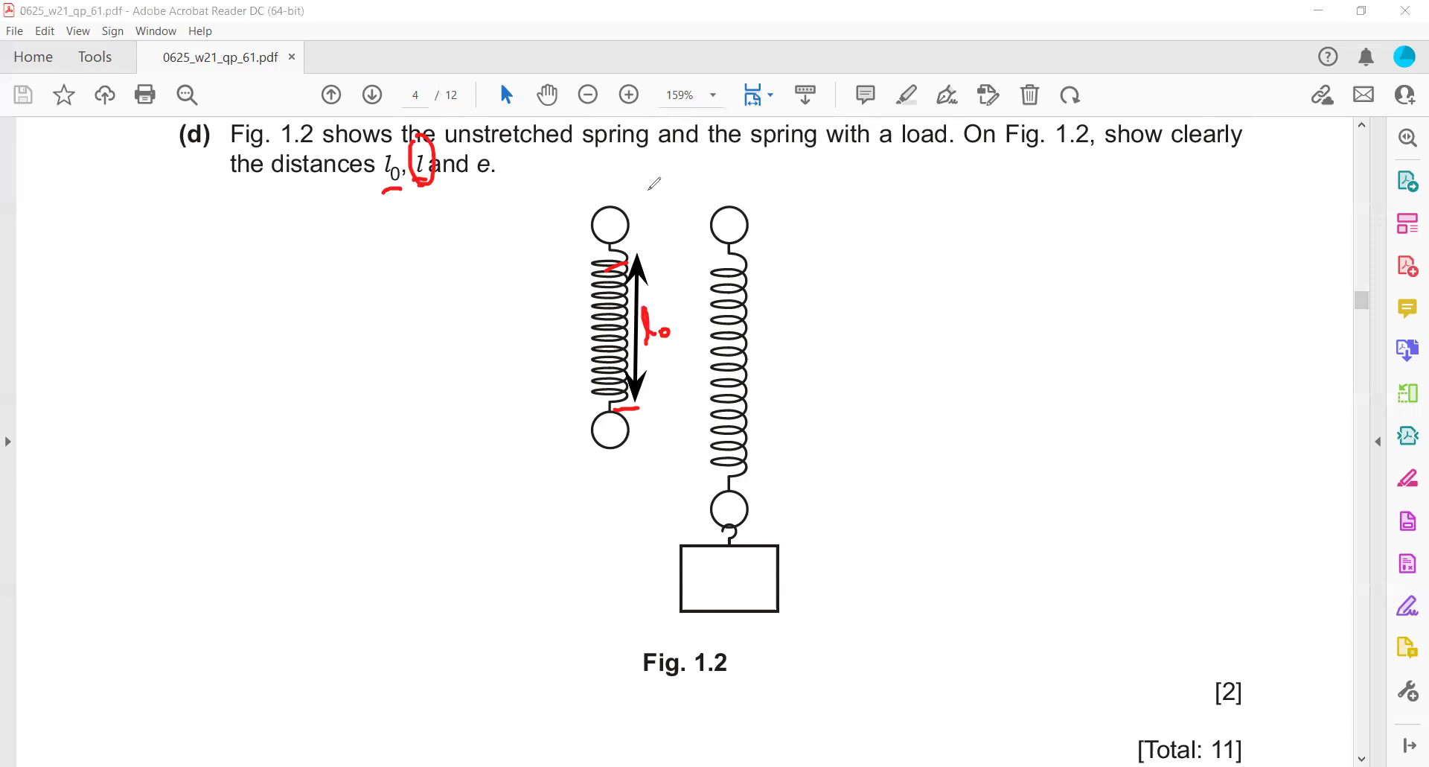
Step: Underline l in the question, erase stray marks, and add an arrow labelled l on the loaded spring
{"action": "left_click_drag", "start_coordinate": [743, 412], "coordinate": [765, 411]}
{"action": "left_click_drag", "start_coordinate": [748, 475], "coordinate": [774, 472]}
{"action": "left_click_drag", "start_coordinate": [415, 197], "coordinate": [428, 195]}
{"action": "left_click", "coordinate": [762, 473]}
{"action": "left_click", "coordinate": [754, 411]}
{"action": "left_click_drag", "start_coordinate": [774, 252], "coordinate": [772, 474]}
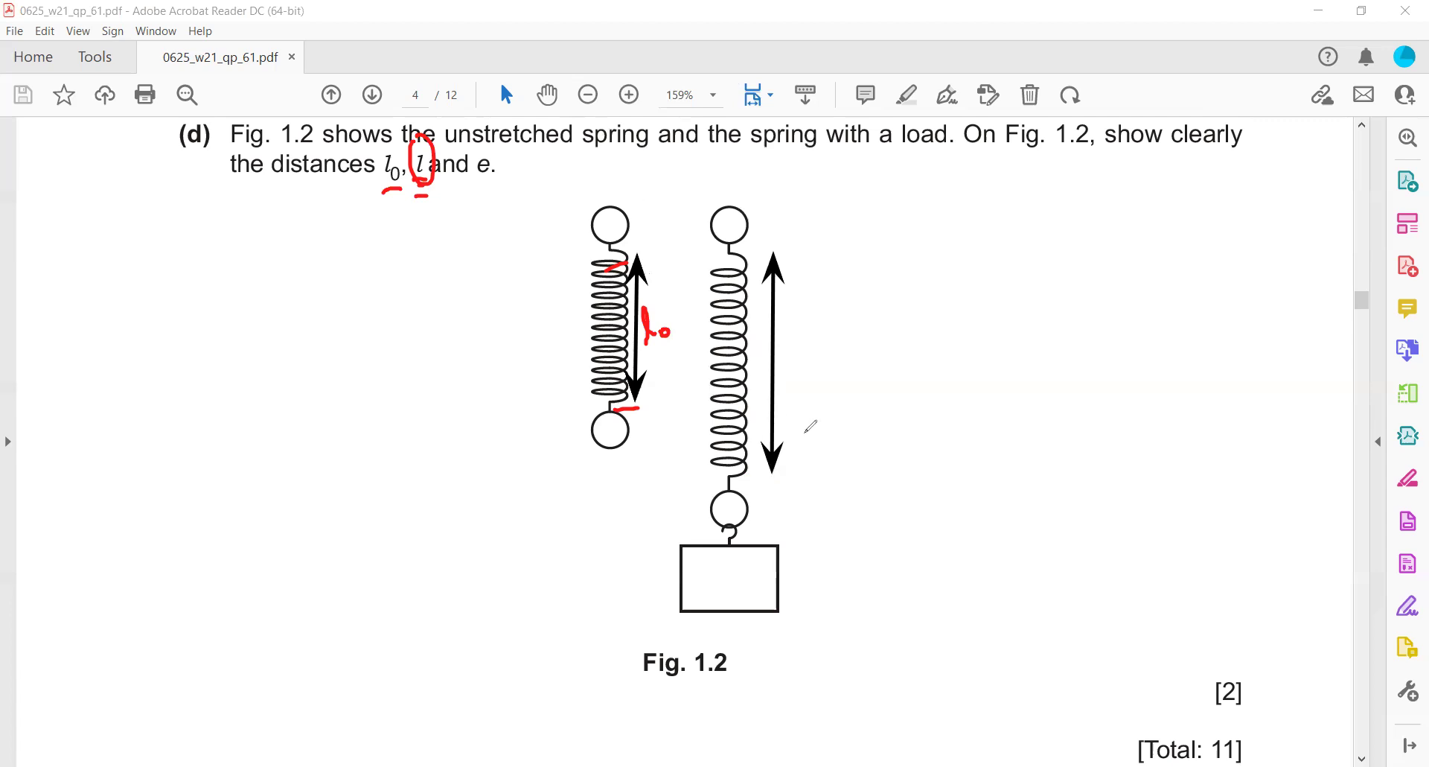
{"action": "mouse_move", "coordinate": [804, 367]}
{"action": "left_mouse_down"}
{"action": "mouse_move", "coordinate": [818, 351]}
{"action": "mouse_move", "coordinate": [794, 344]}
{"action": "mouse_move", "coordinate": [796, 360]}
{"action": "left_mouse_up"}
Step: Draw a blue double arrow between the springs and write "e" beside it
{"action": "left_click_drag", "start_coordinate": [675, 402], "coordinate": [676, 479]}
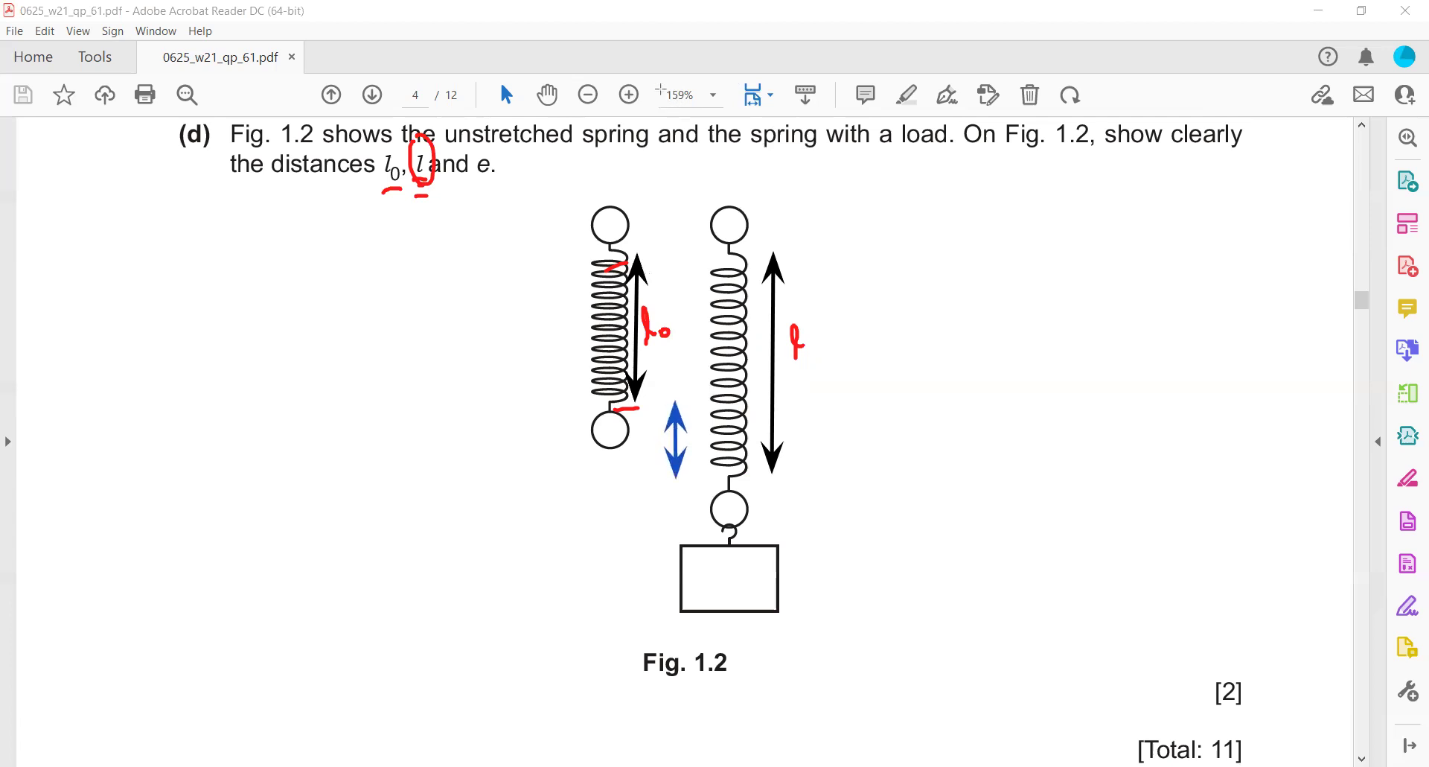
{"action": "left_click_drag", "start_coordinate": [642, 440], "coordinate": [655, 445]}
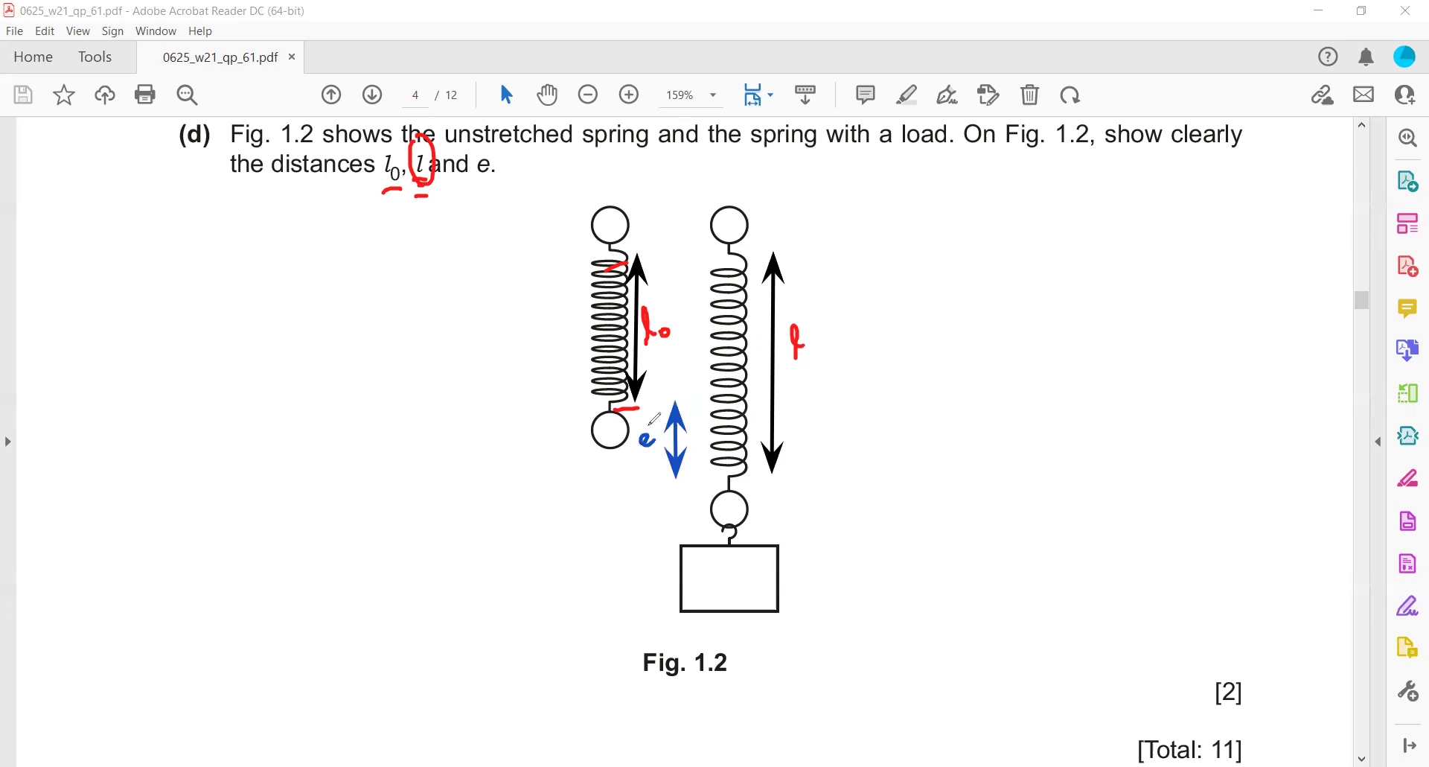